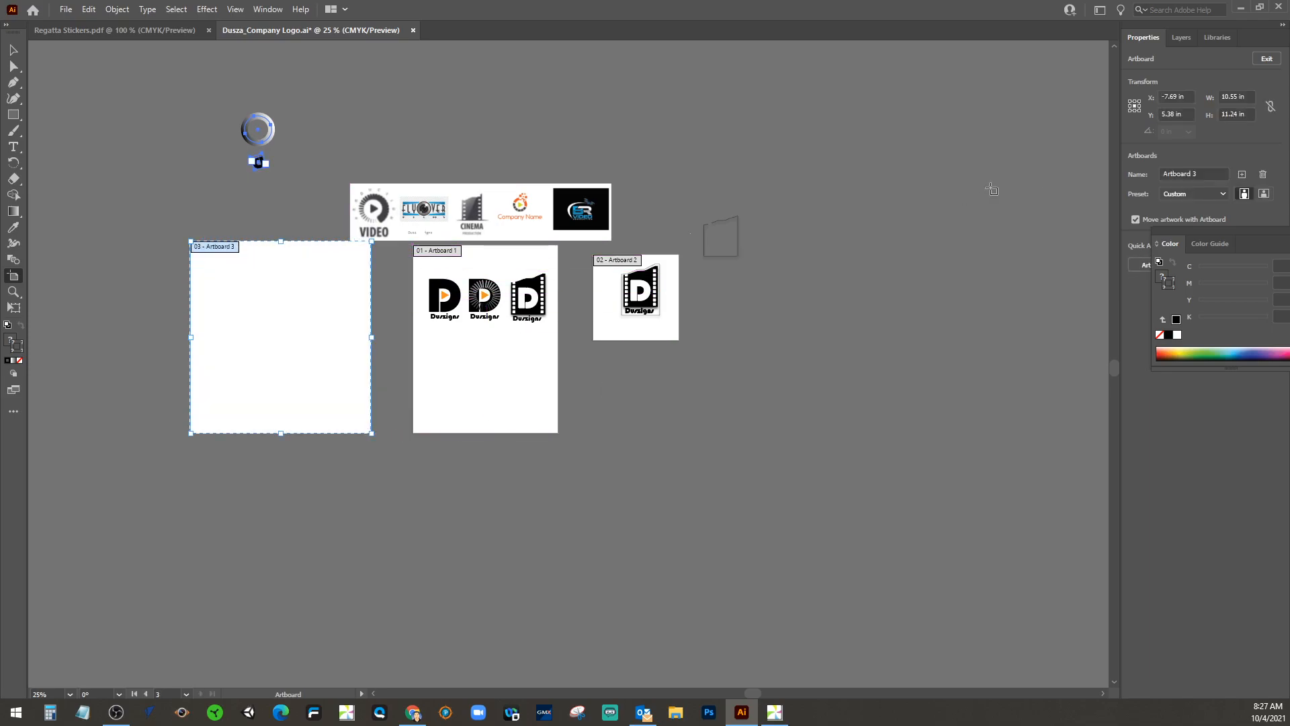
Resize Artboard 3 to 8.5 in wide by 11 in high and leave artboard editing
click(1234, 97)
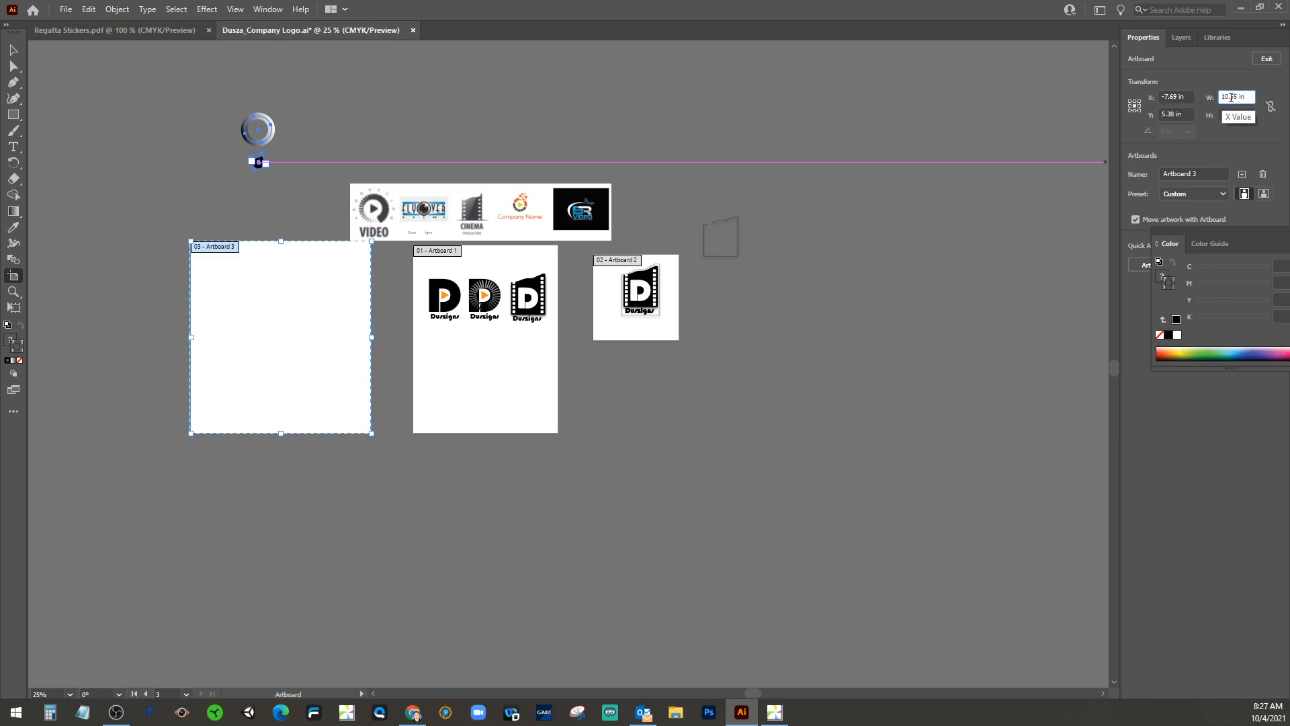
text(8)
key(Return)
click(1224, 112)
text(11)
key(Return)
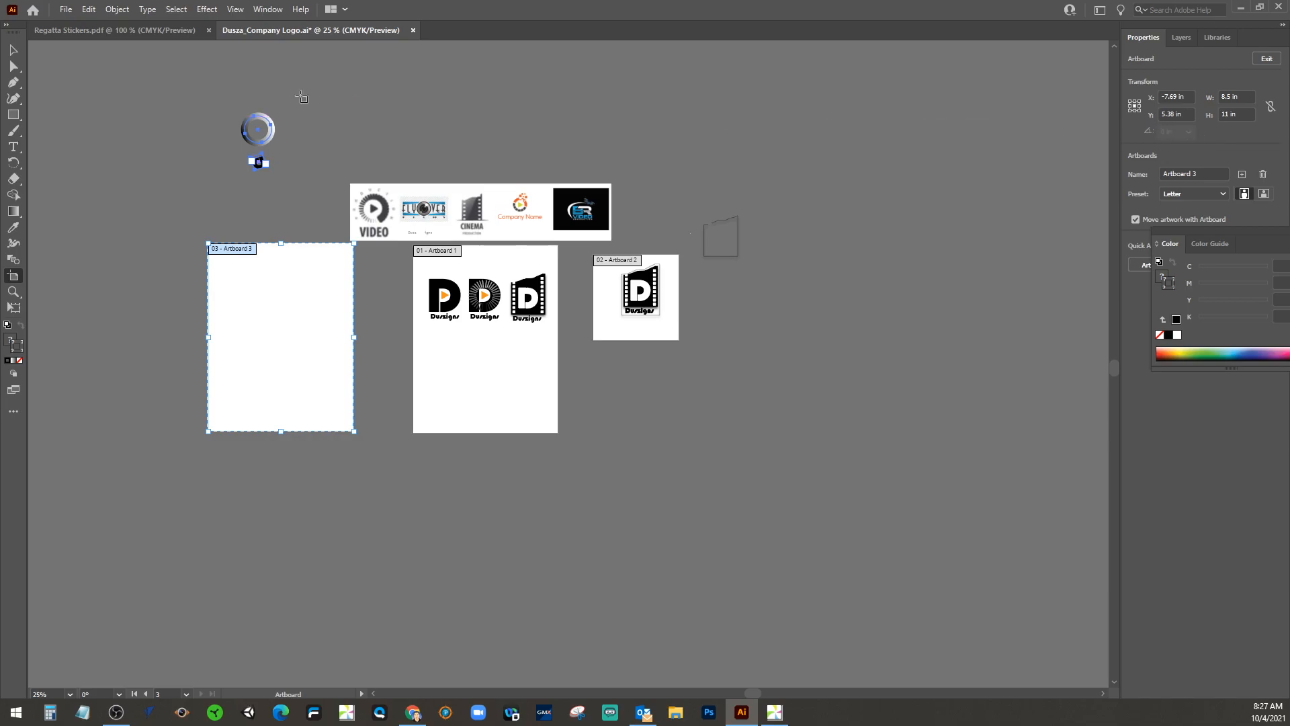
click(13, 49)
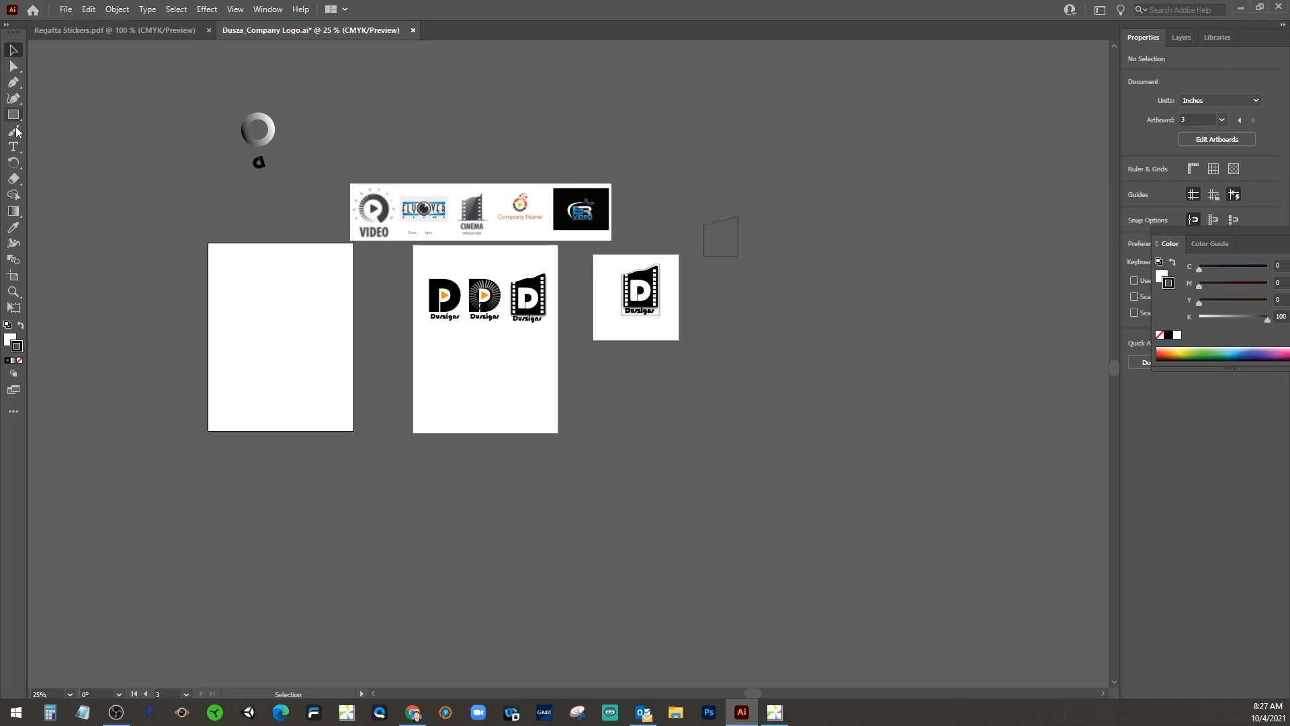
Switch to Chrome and open Google Drive in place of the positive quotes search page
click(414, 712)
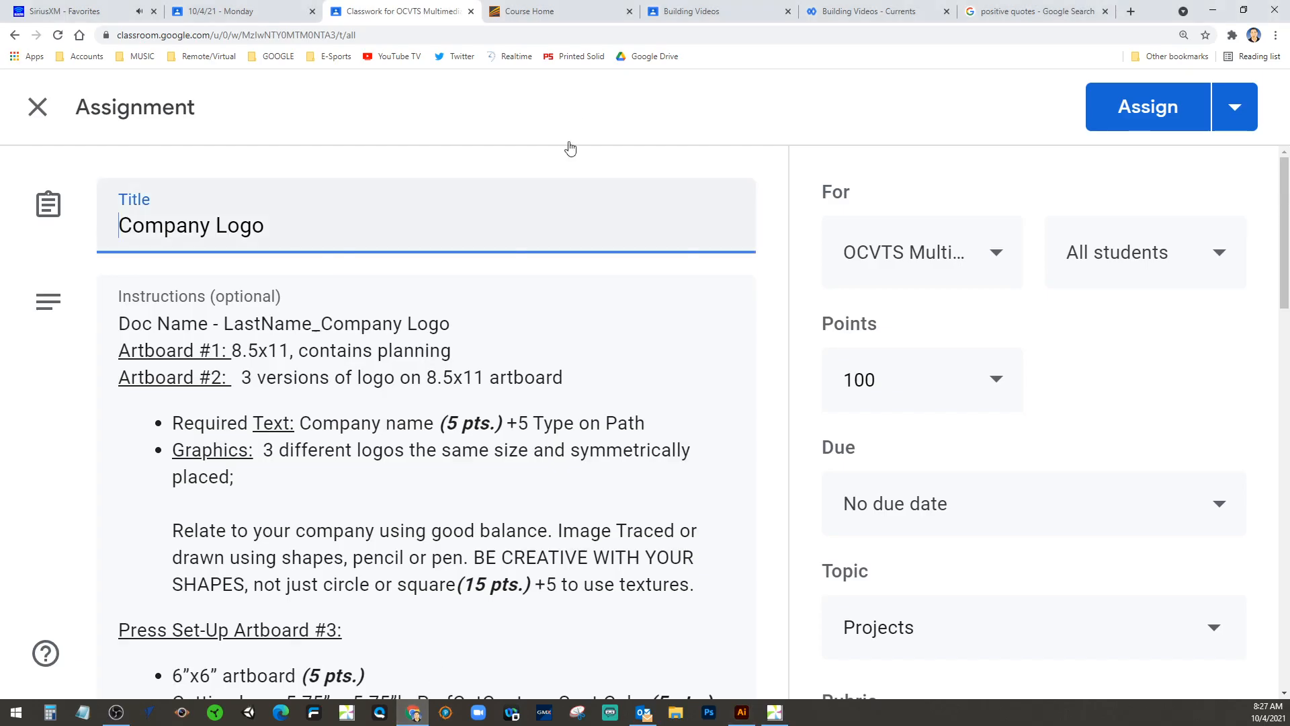
click(1035, 11)
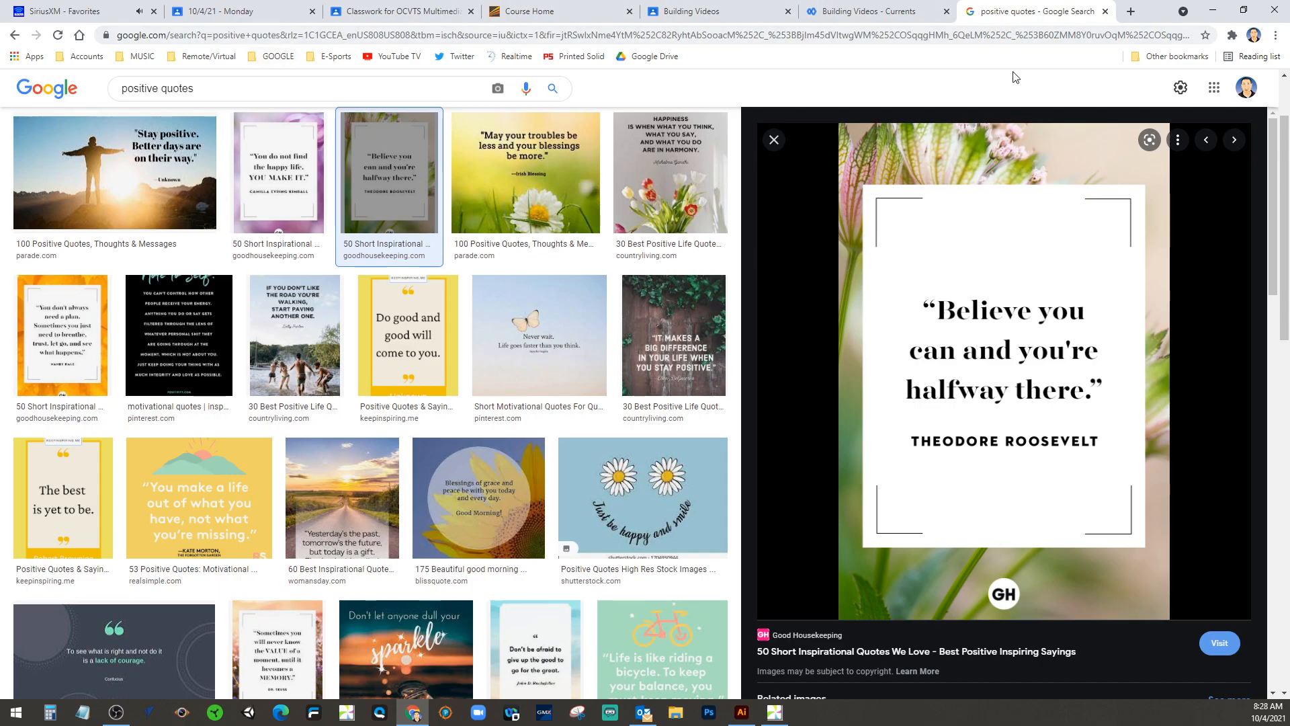
click(1214, 88)
click(1147, 173)
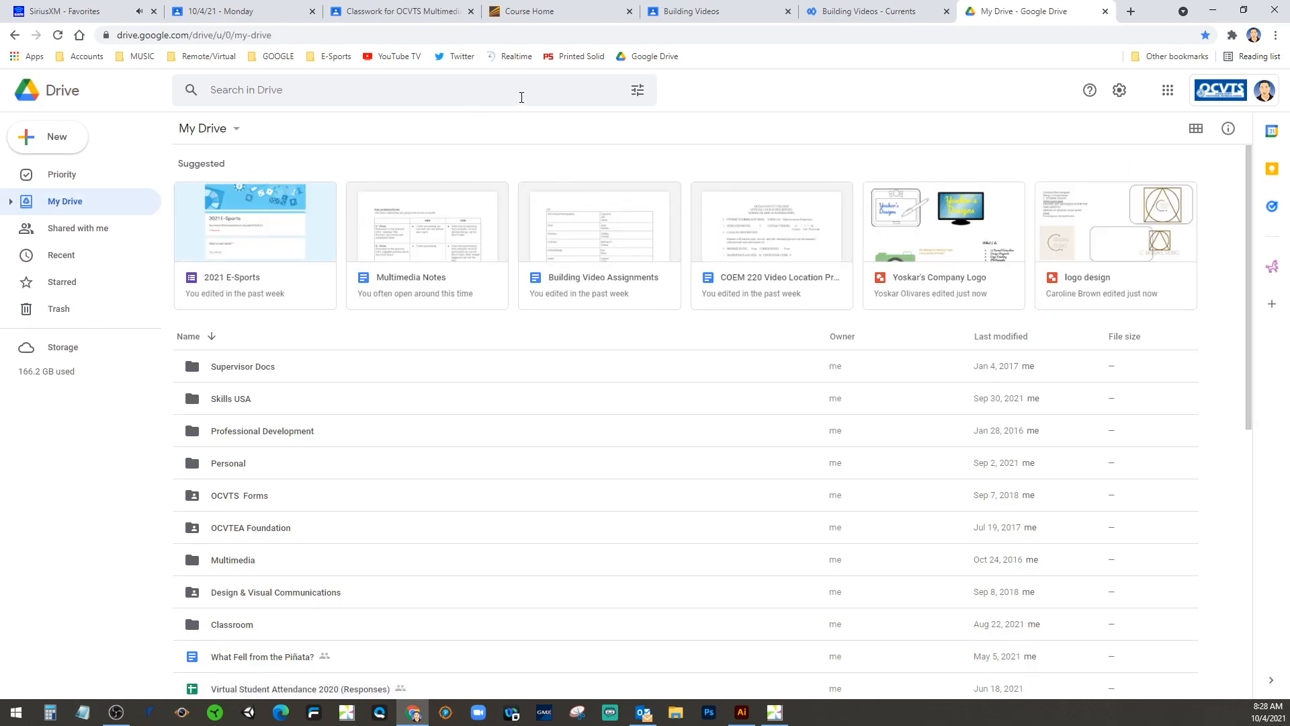
Search Drive for all files of the type Drawings and look through the results
click(574, 92)
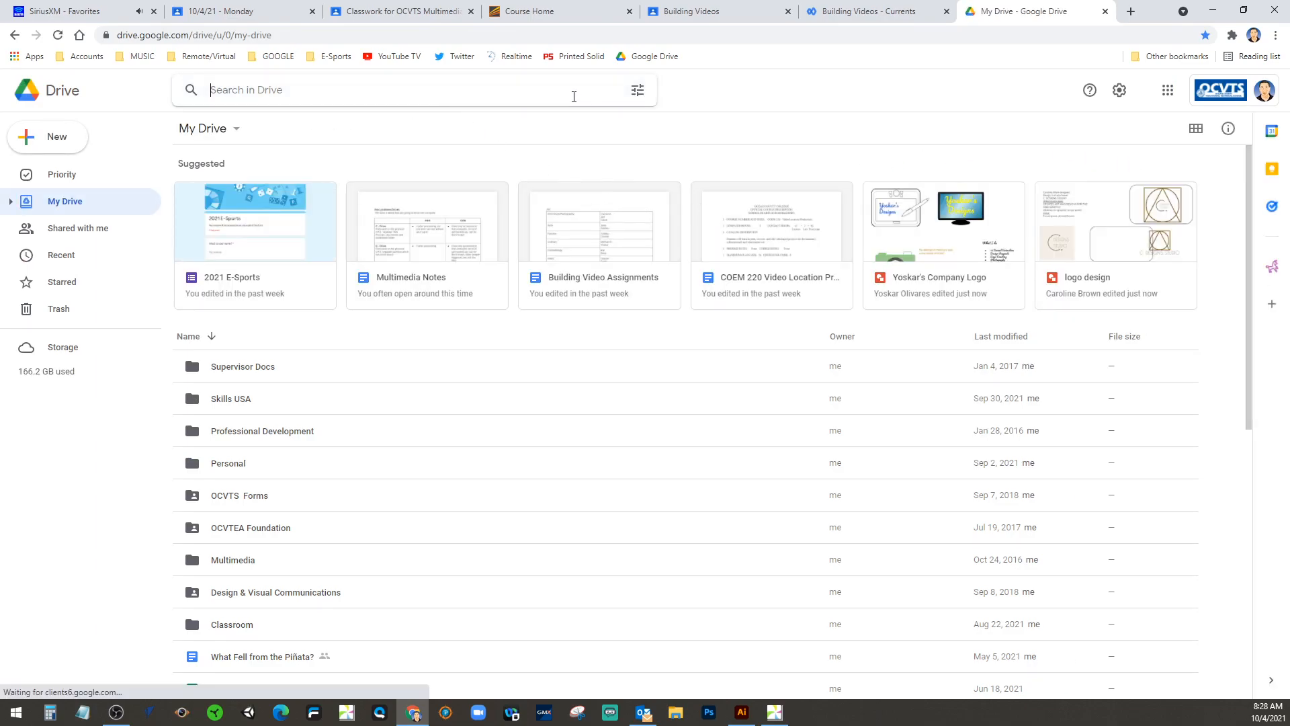
click(636, 92)
click(394, 137)
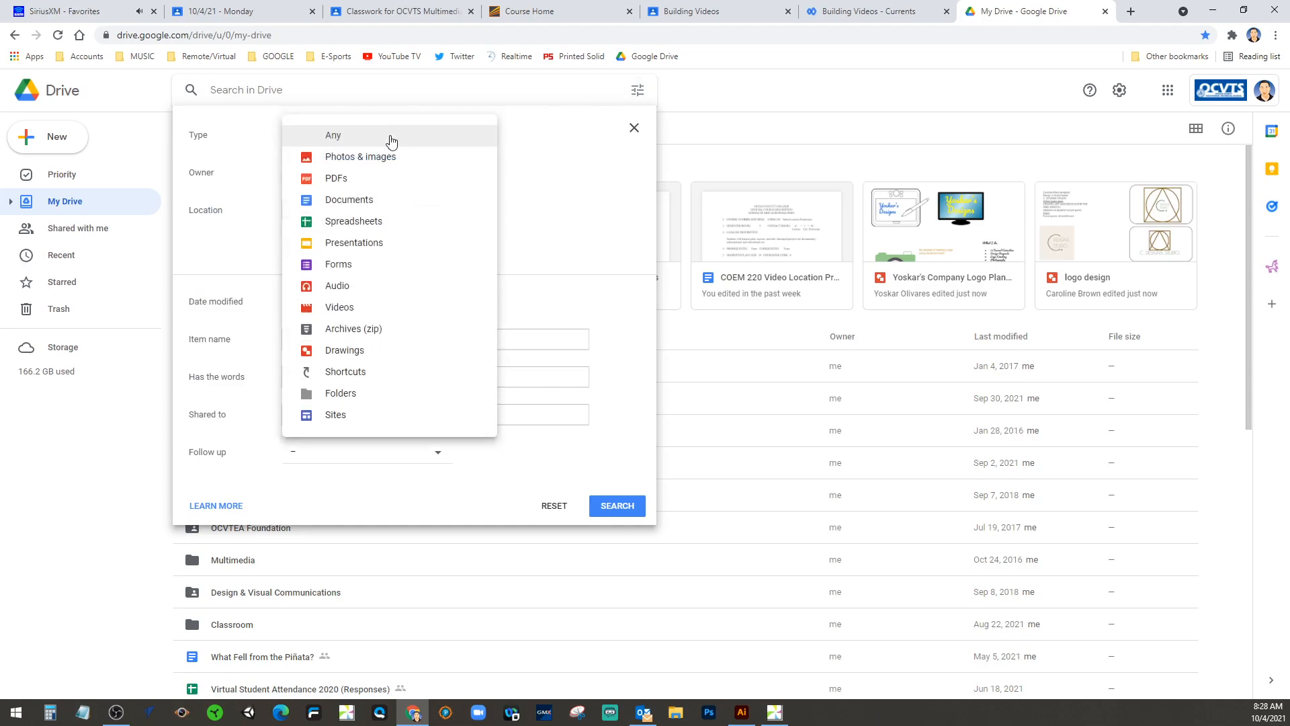
click(345, 350)
click(620, 514)
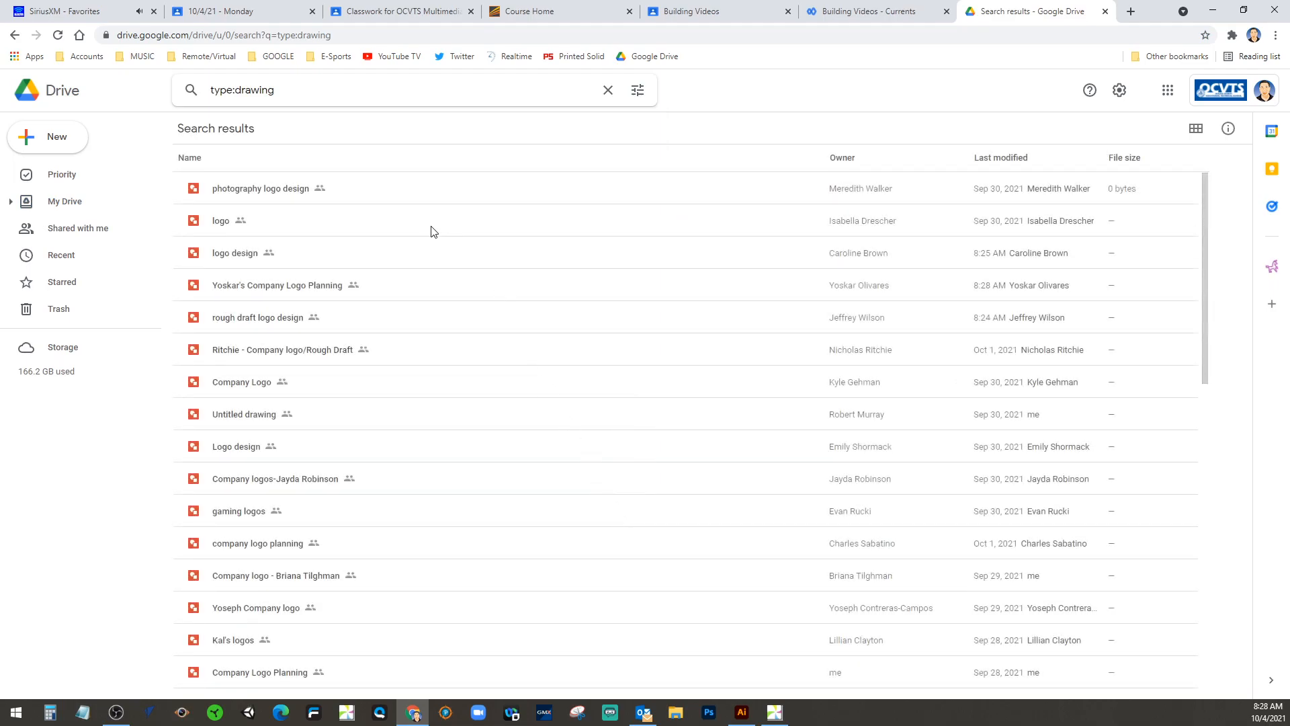
scroll(701, 372, down, 7)
scroll(701, 374, down, 6)
scroll(699, 370, up, 15)
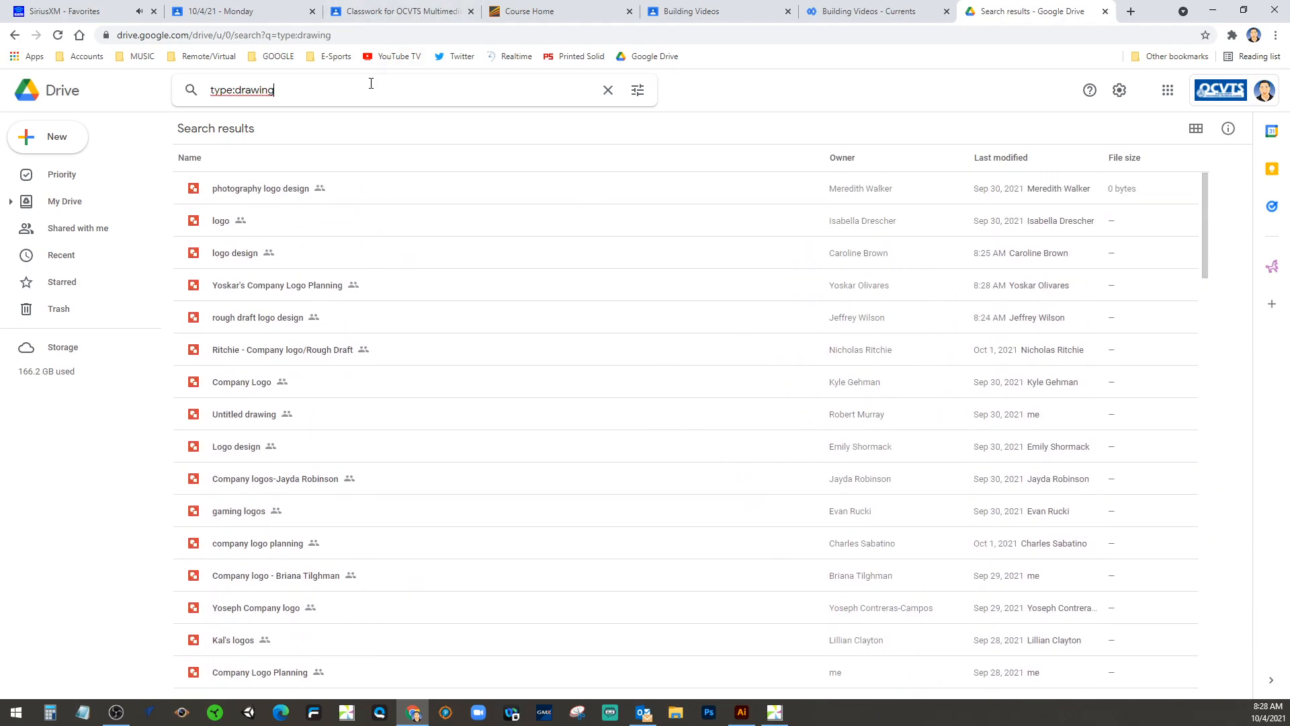
Try to narrow the drawings search with the owner's first name, and clear the search
text(jeremy)
key(Return)
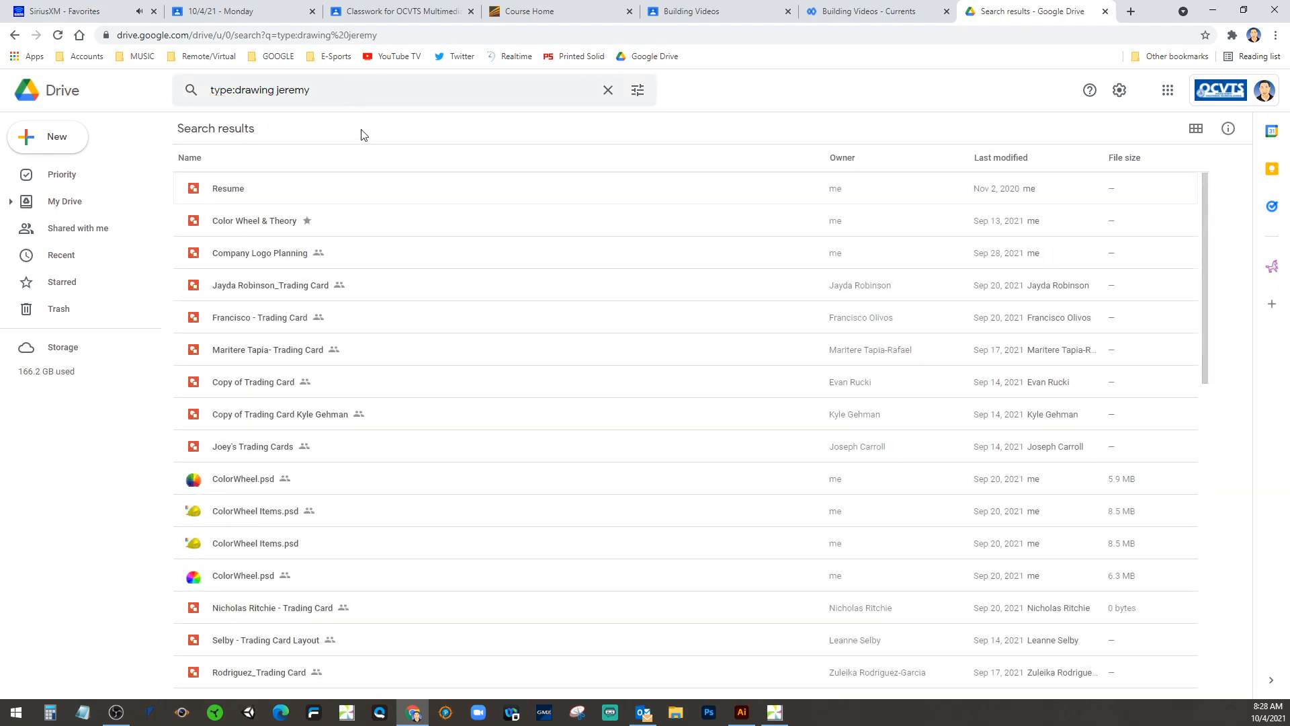
click(322, 100)
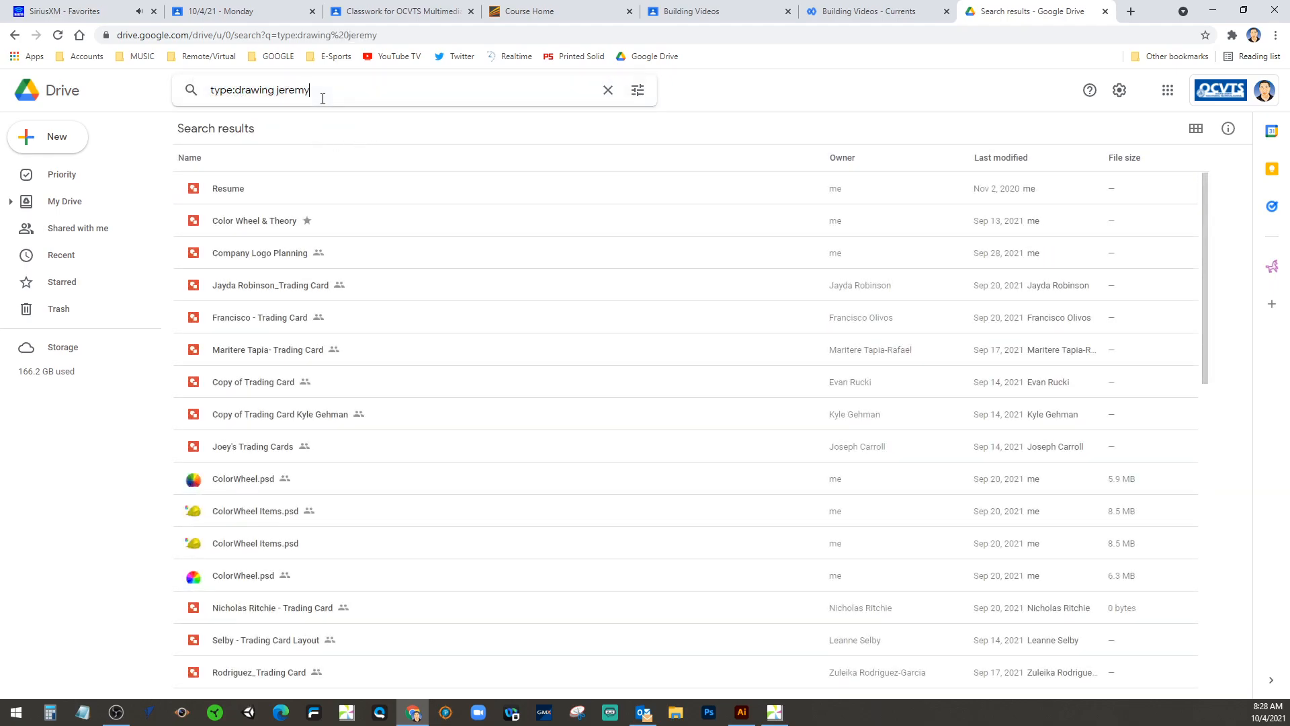
click(608, 90)
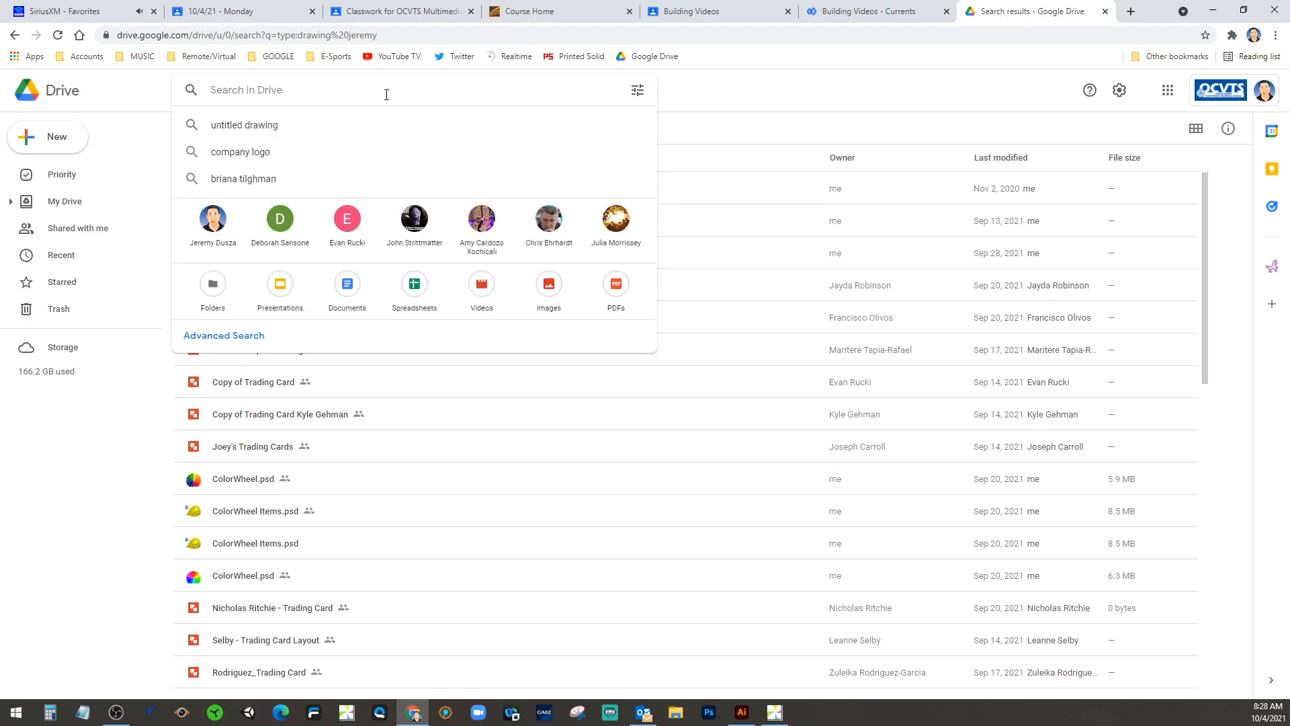
Search Drive for files of type Drawings owned by the account holder and open the Company Logo Planning drawing
click(213, 221)
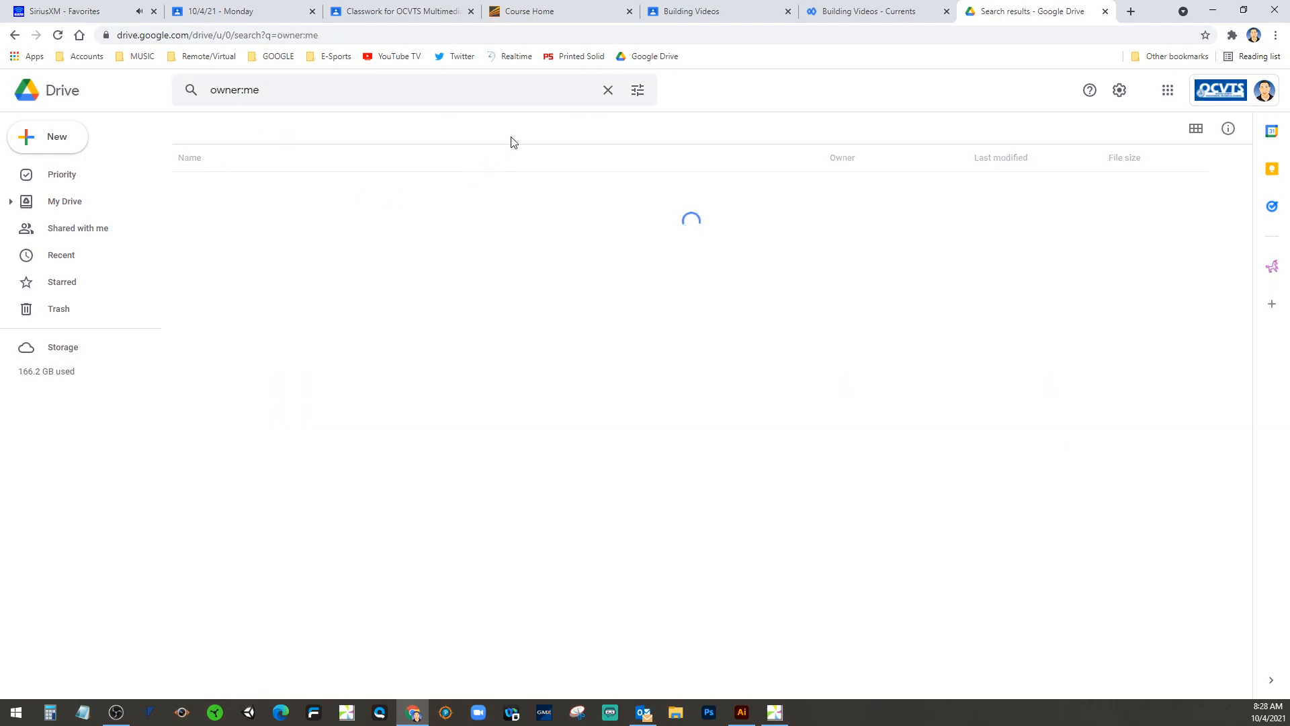
click(638, 92)
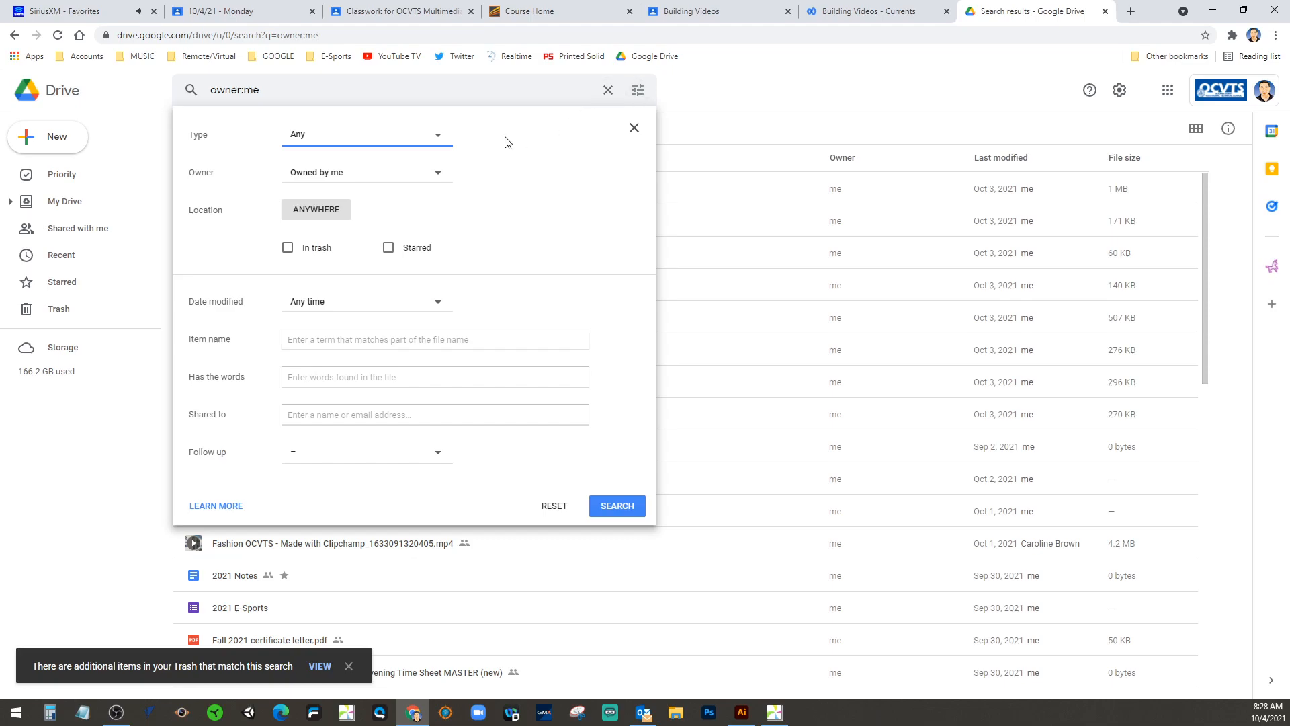
click(344, 141)
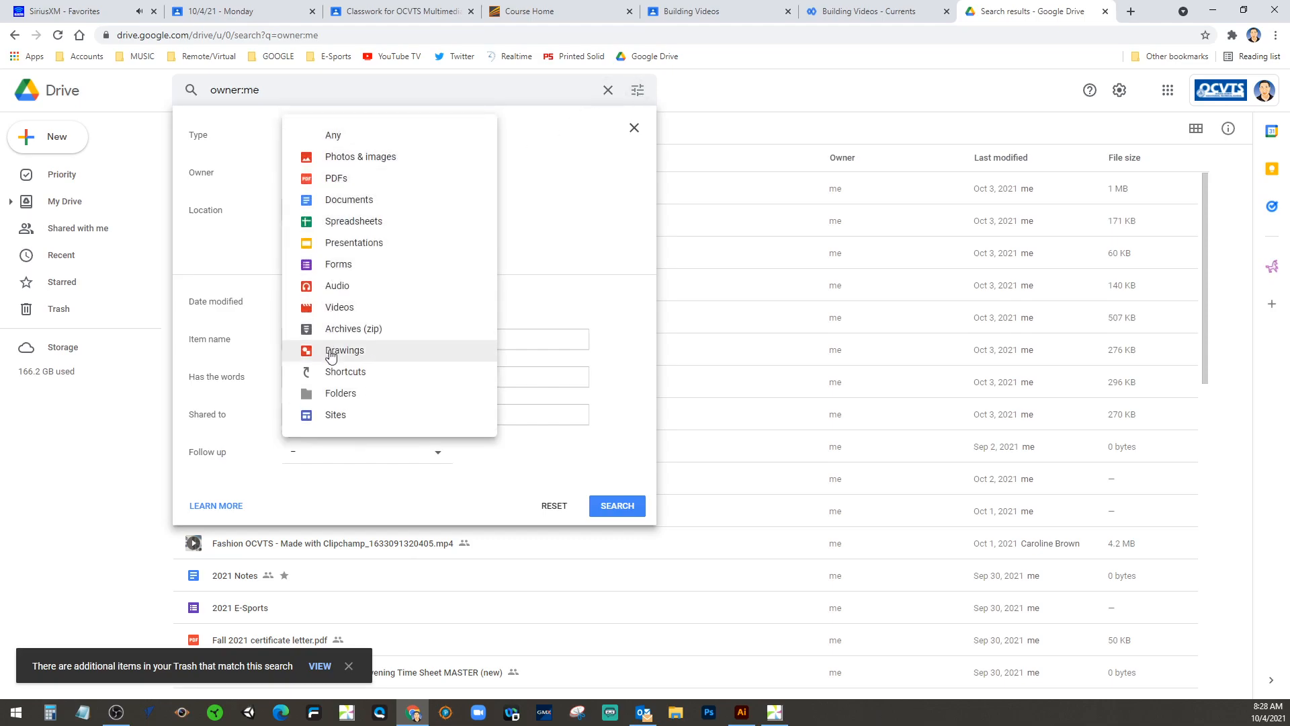
click(329, 352)
click(614, 506)
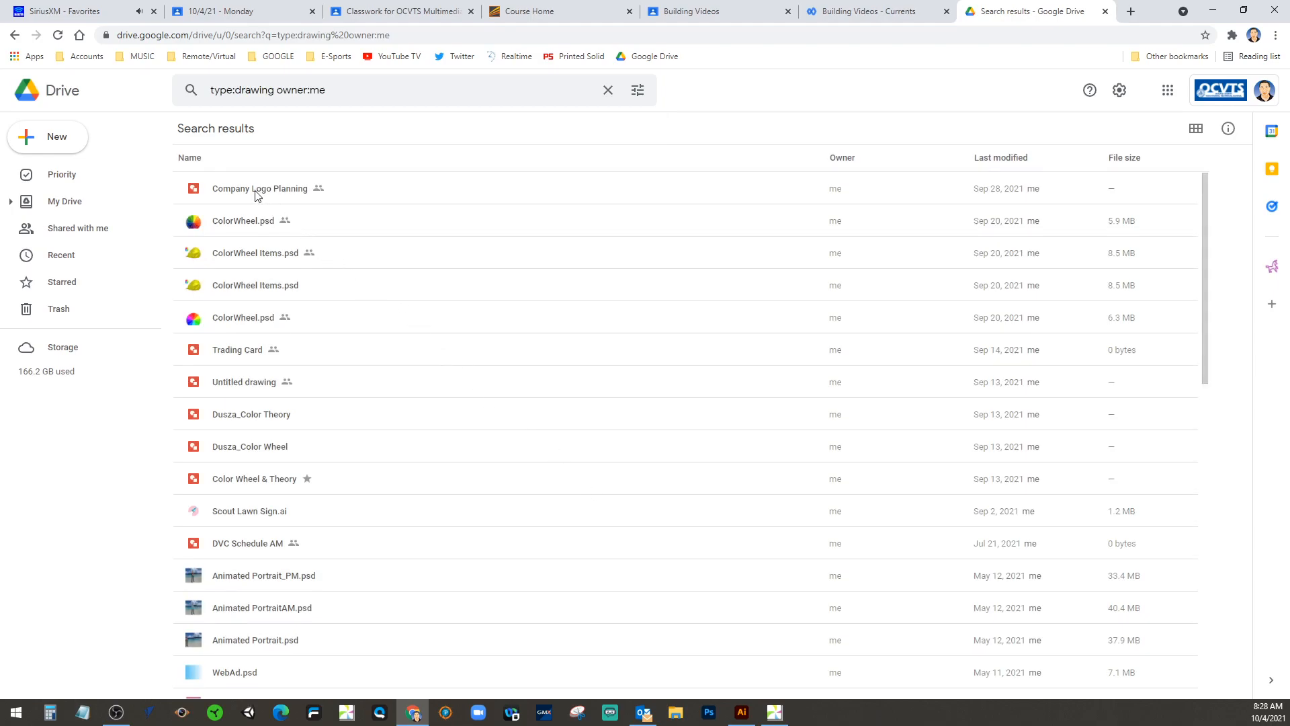
double_click(247, 195)
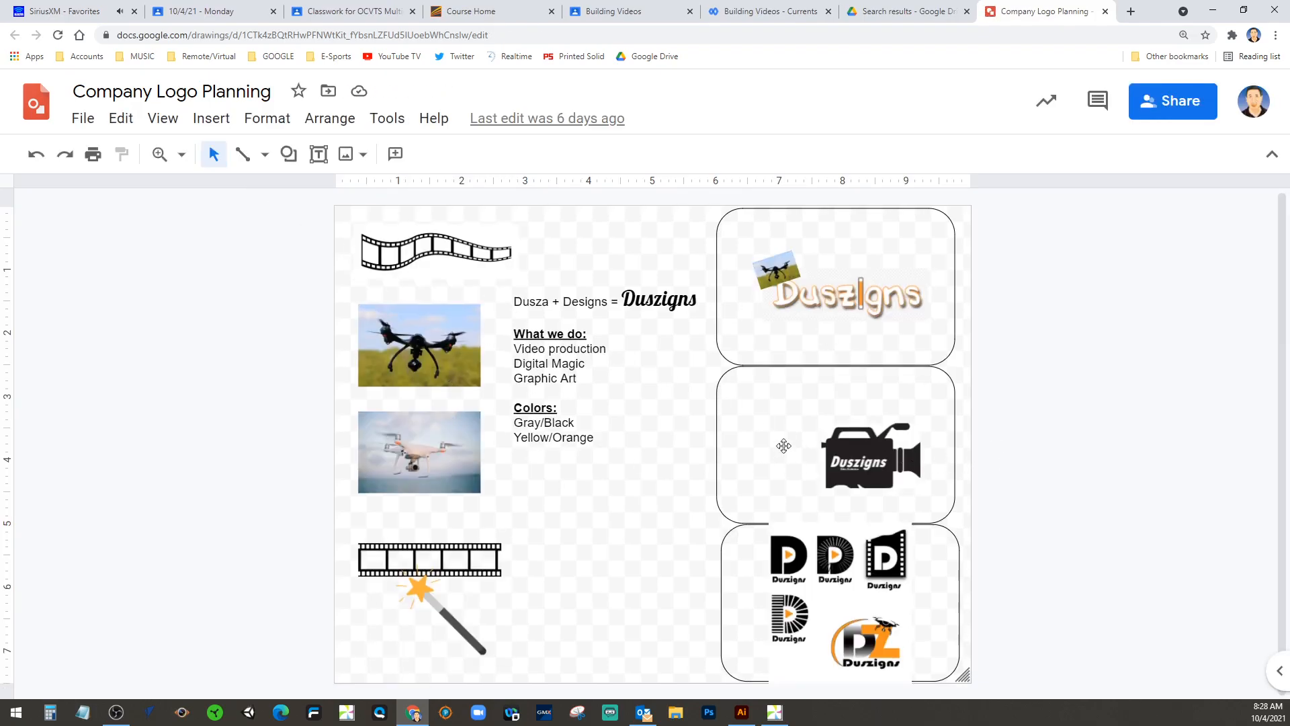
click(83, 118)
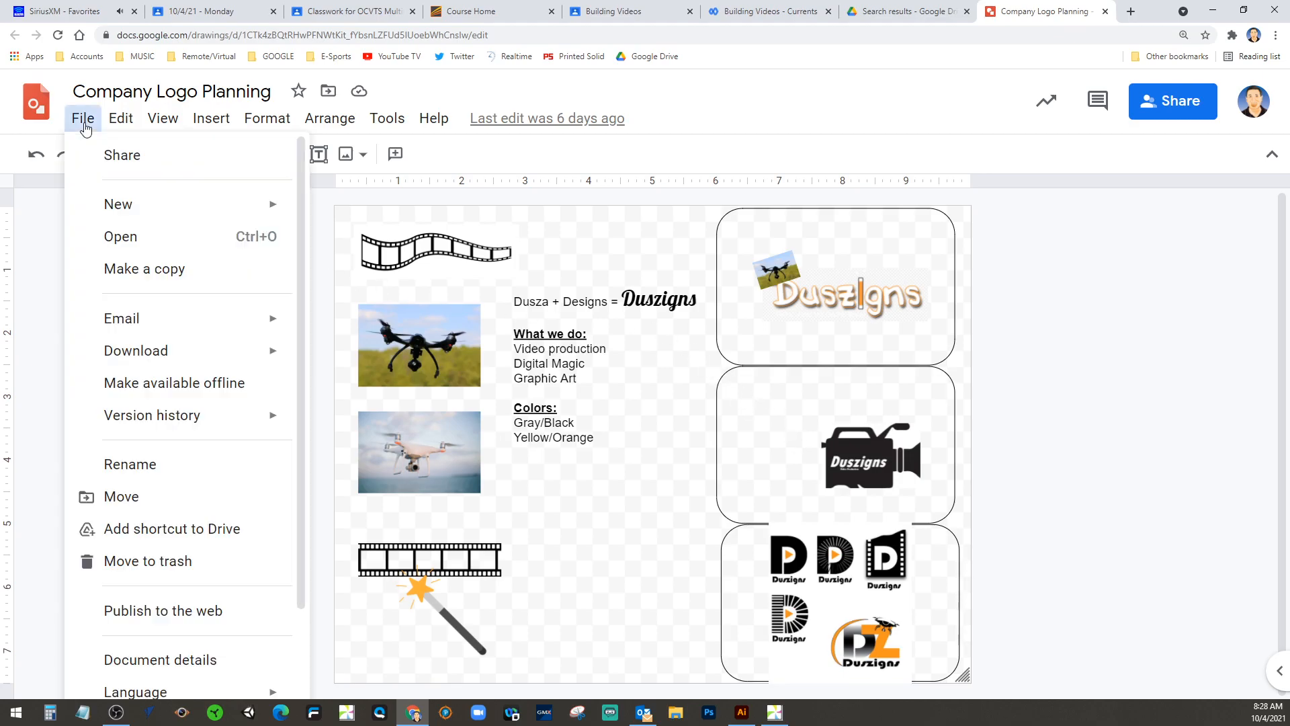
mouse_move(111, 349)
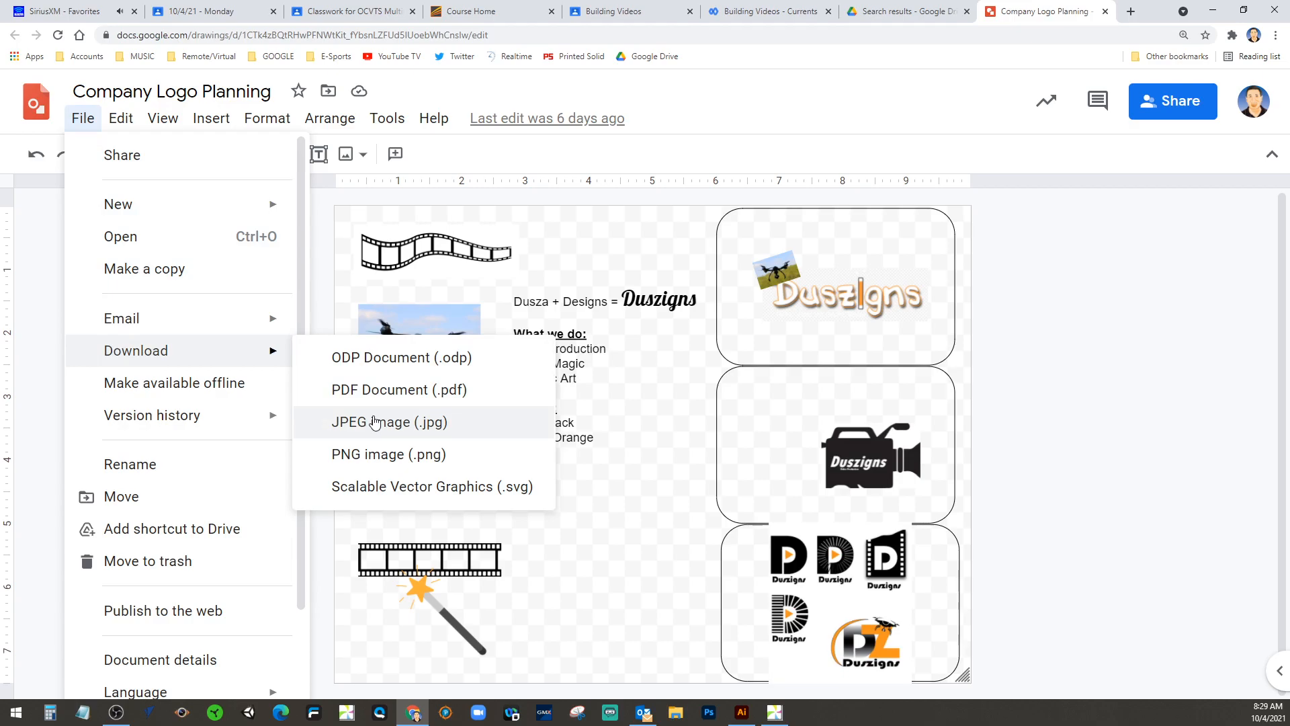
click(1094, 518)
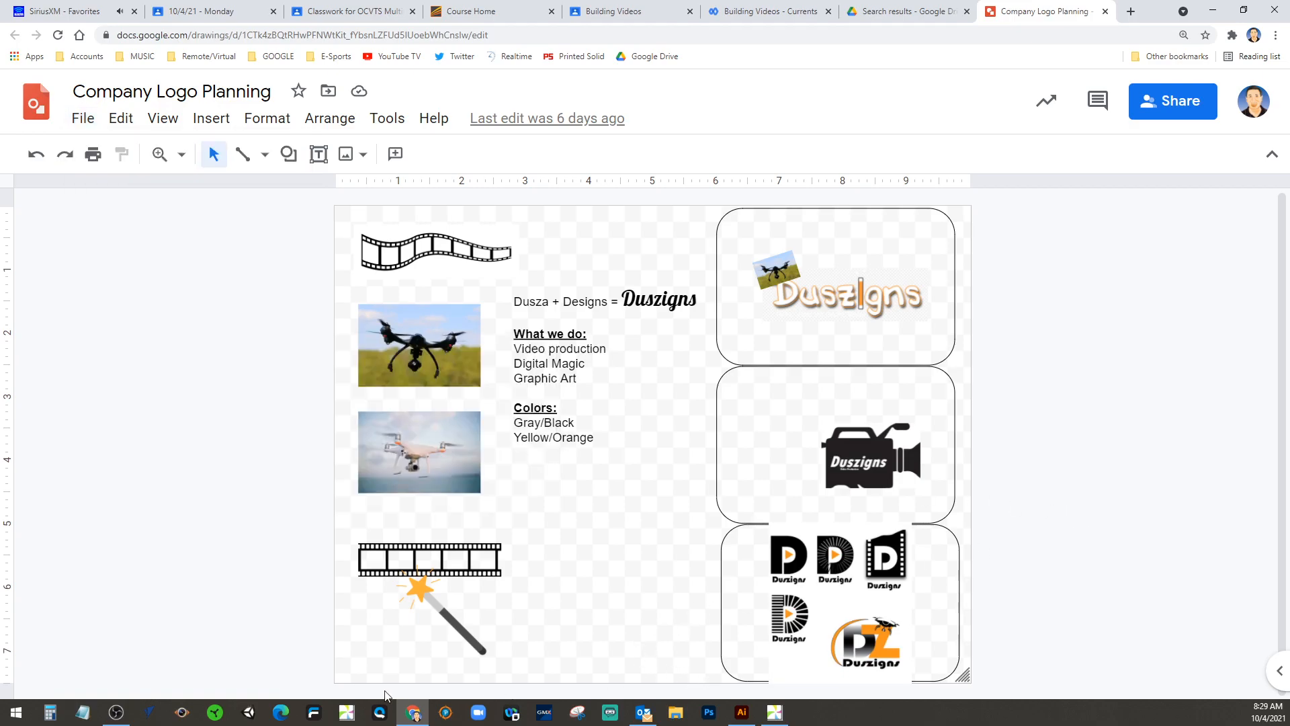
Capture the whole Company Logo Planning page with a Snipping Tool snip and copy it
click(577, 712)
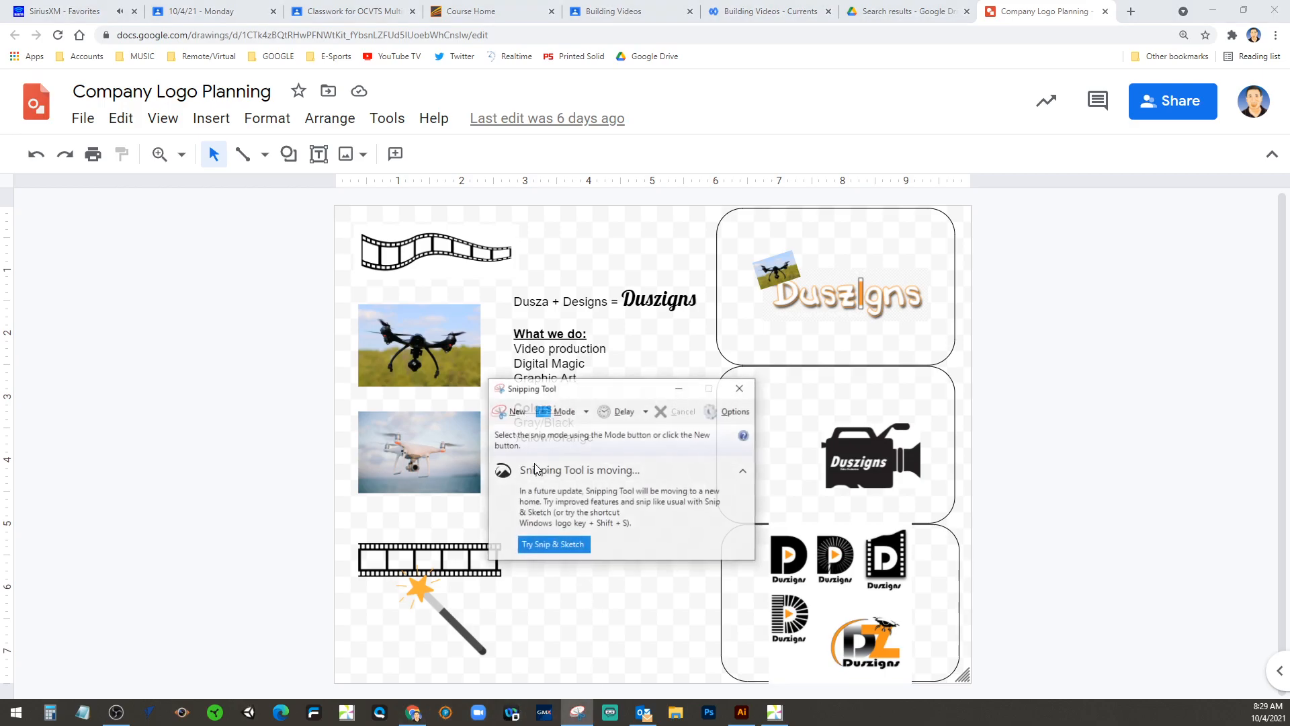
click(516, 411)
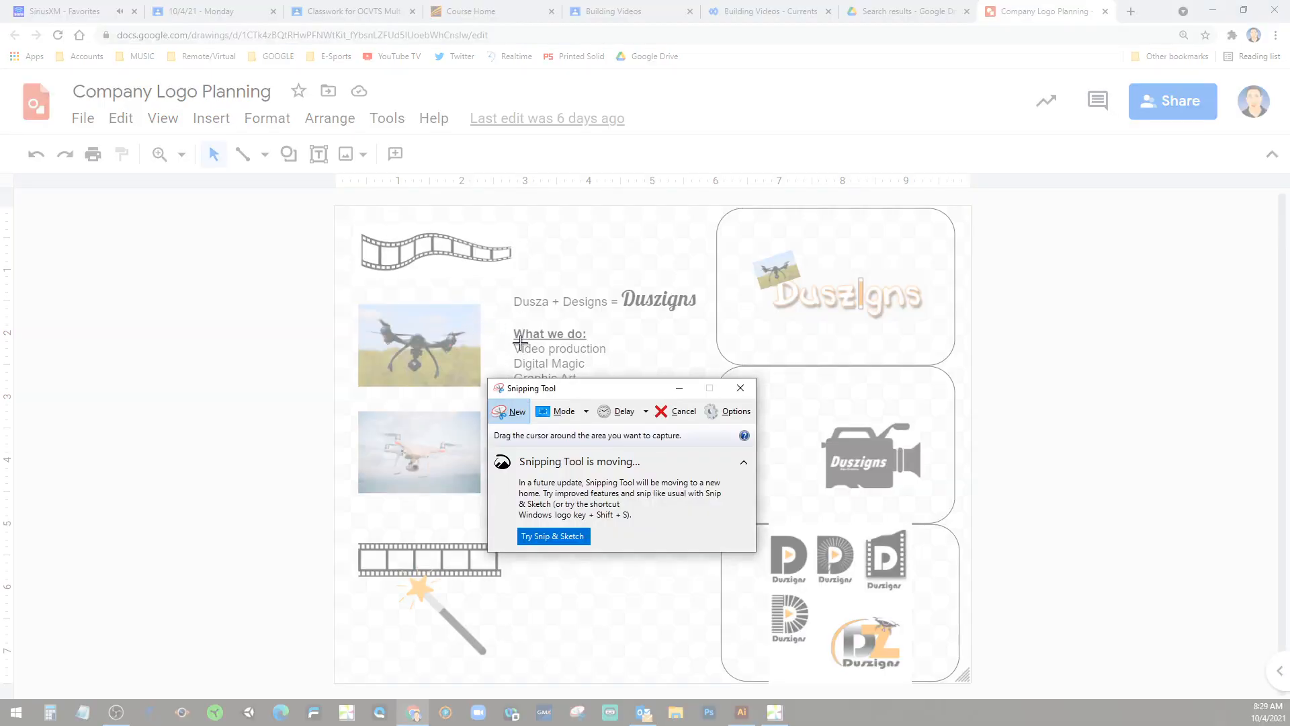
mouse_move(329, 203)
mouse_down()
mouse_move(817, 510)
mouse_move(999, 674)
mouse_move(971, 683)
mouse_up()
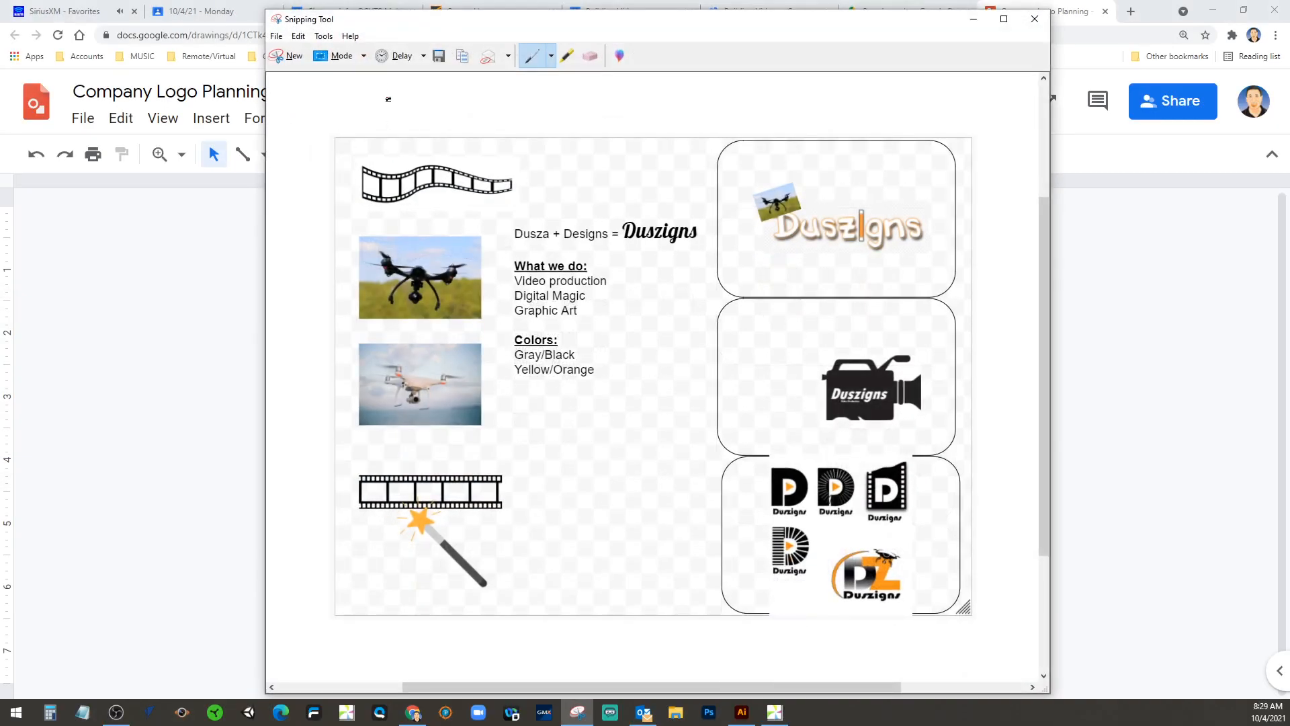
click(299, 37)
click(310, 51)
Switch to Illustrator, paste the captured planning image and move it over Artboard 3
click(742, 712)
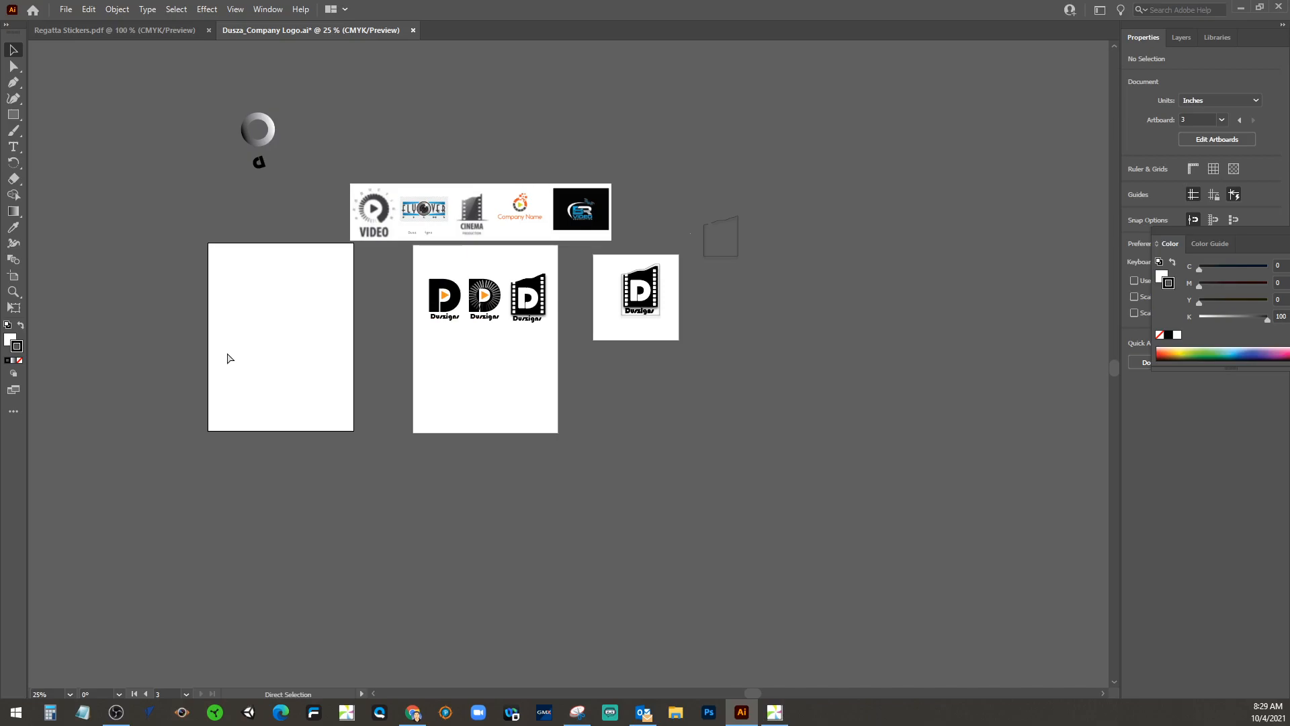
key(ctrl+v)
drag(501, 413, 240, 380)
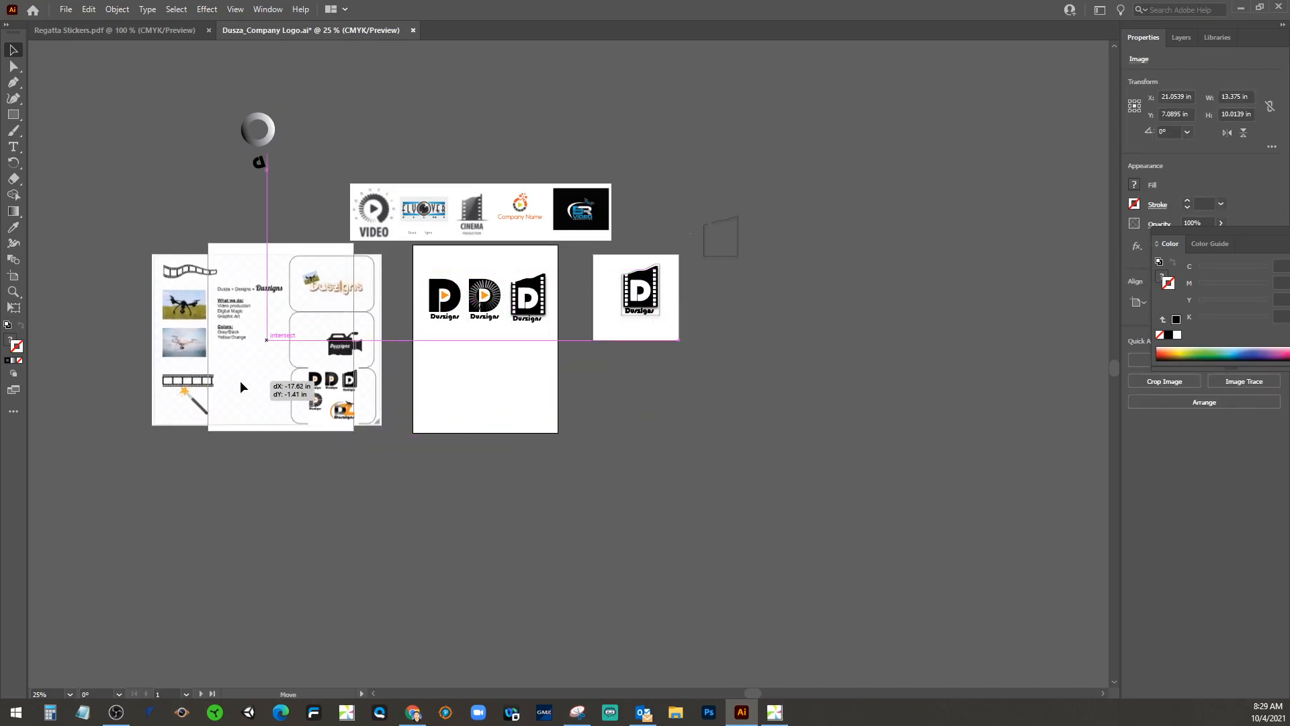
Resize Artboard 3 to landscape, 11 in wide by 8.5 in high
click(13, 276)
click(274, 254)
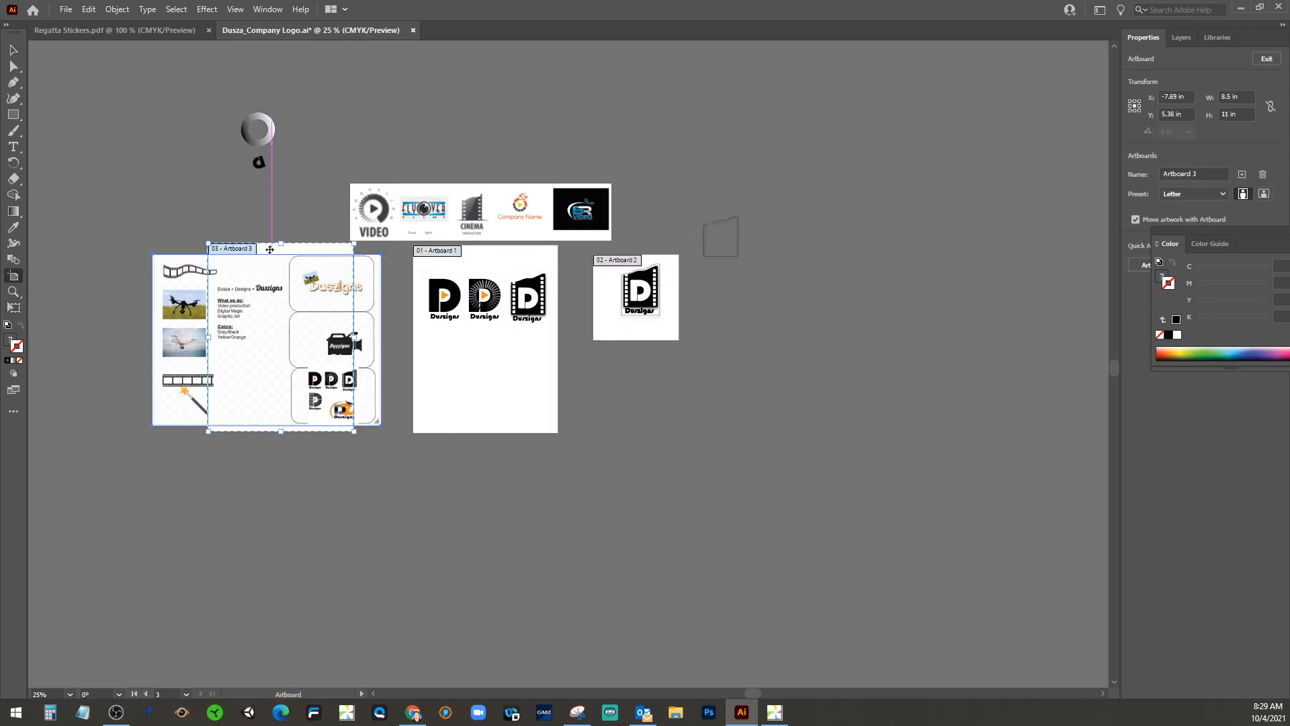
click(1235, 97)
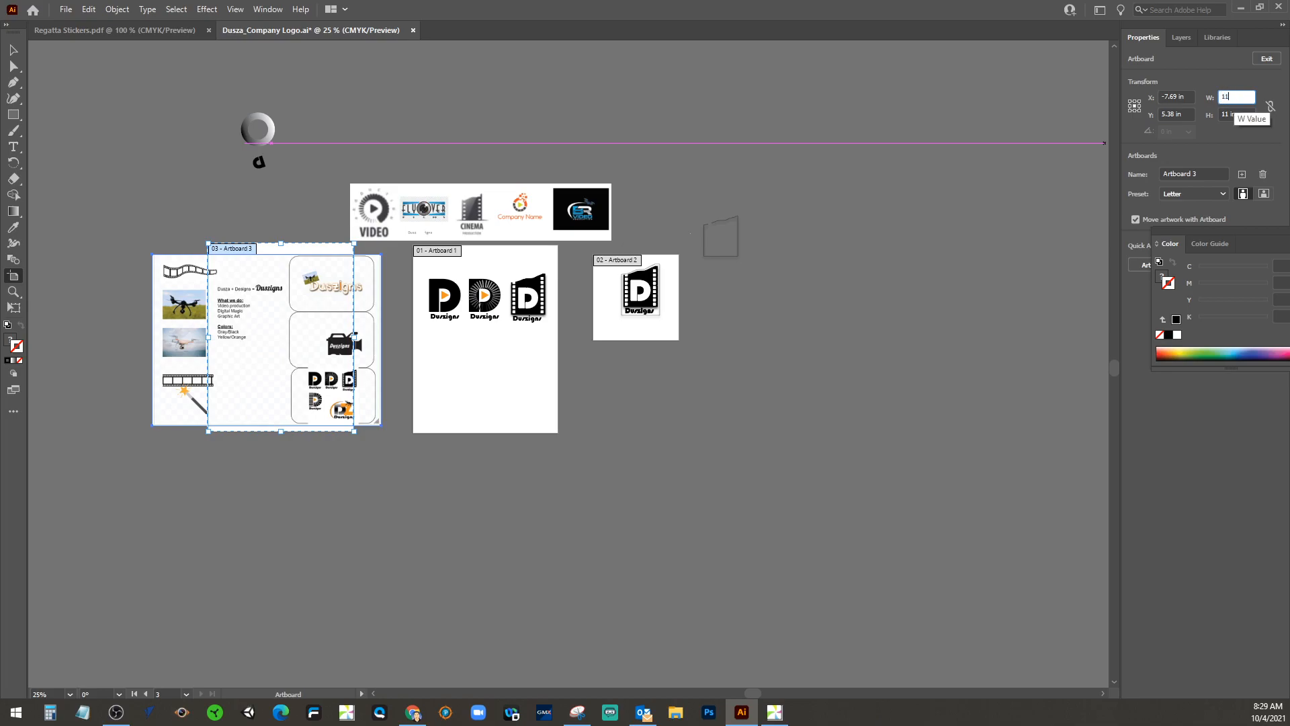
click(1228, 113)
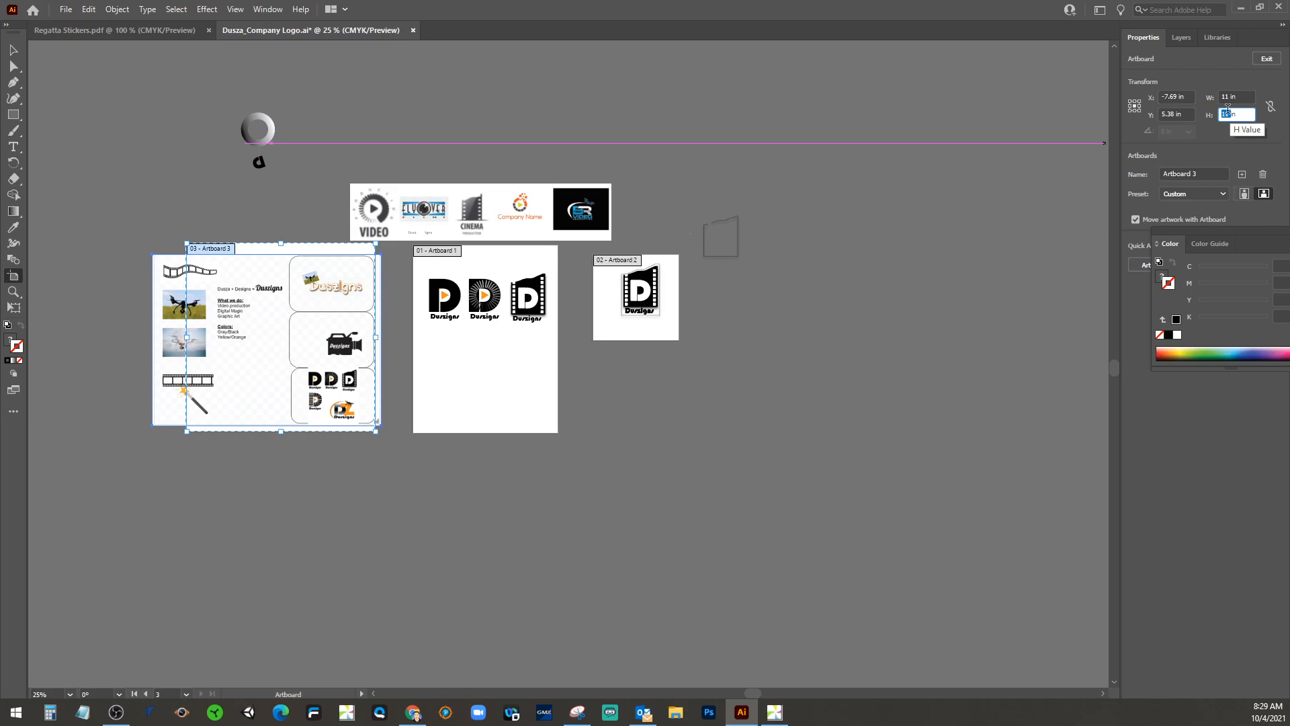
text(8)
text(.5)
key(Return)
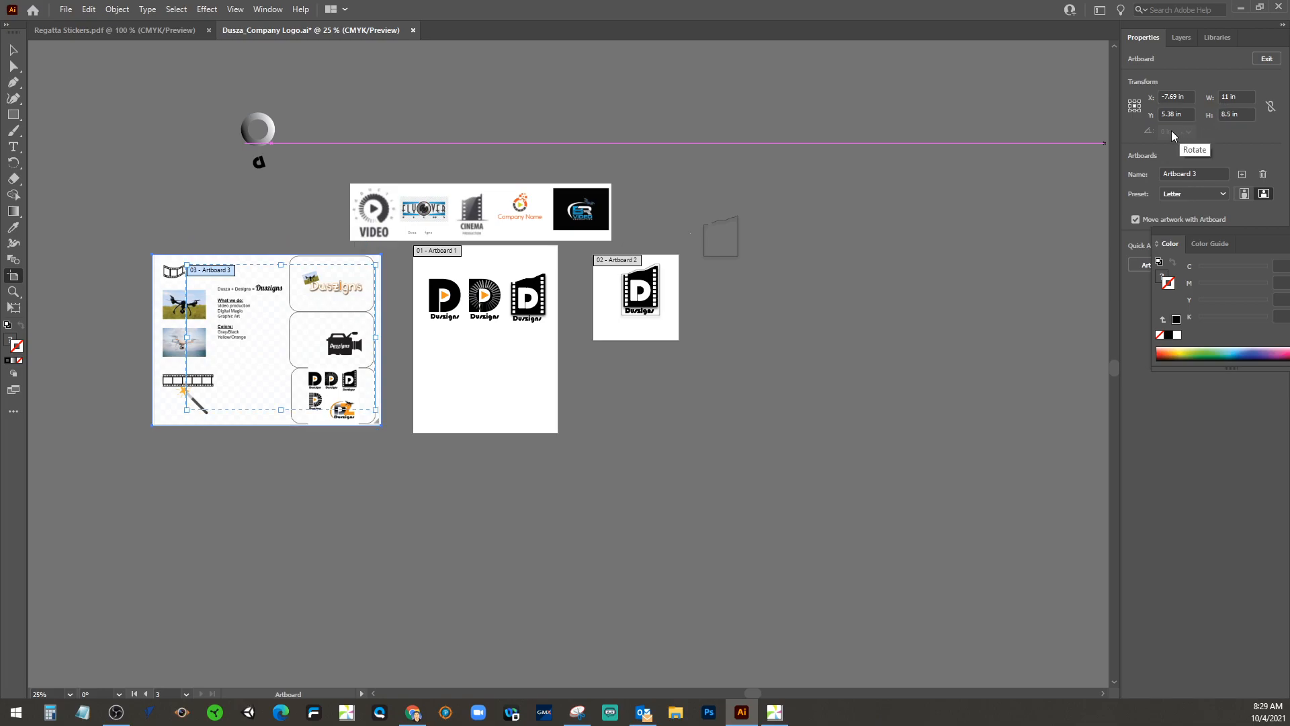
Scale the planning image down to about 11.07 by 8.36 in to fit Artboard 3, and deselect it
click(13, 49)
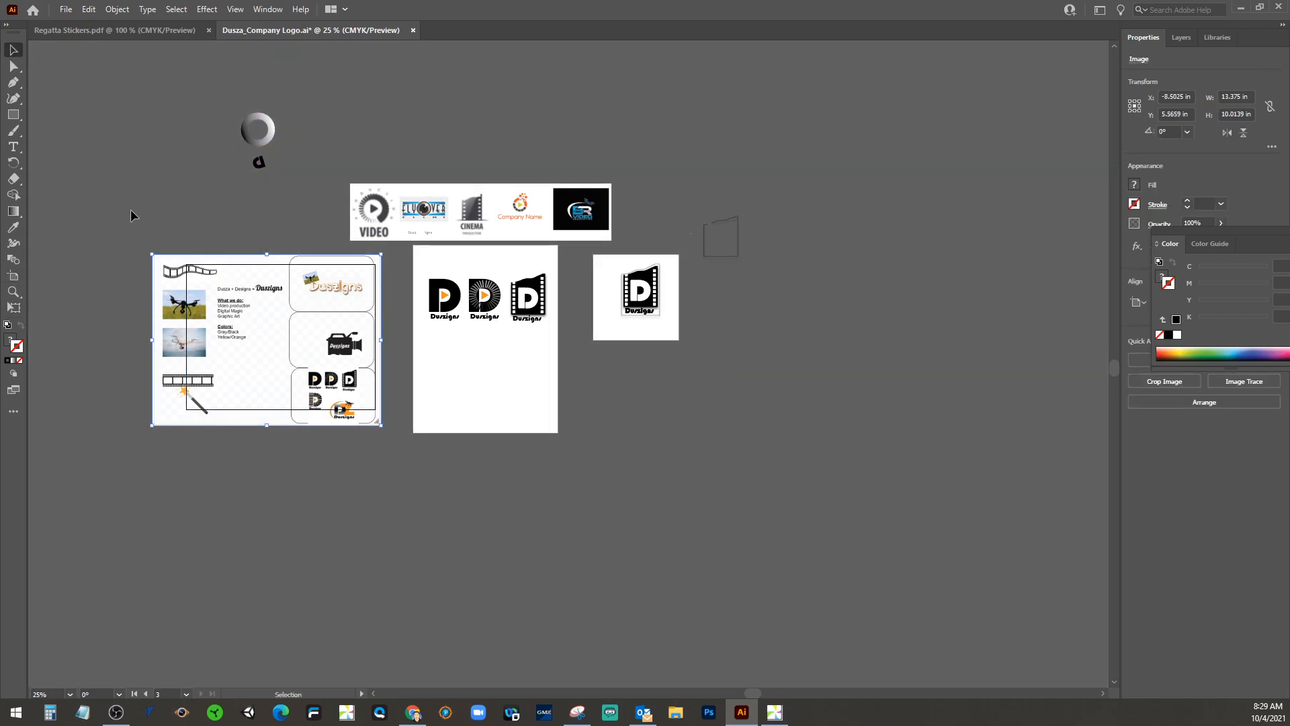
drag(152, 255, 228, 289)
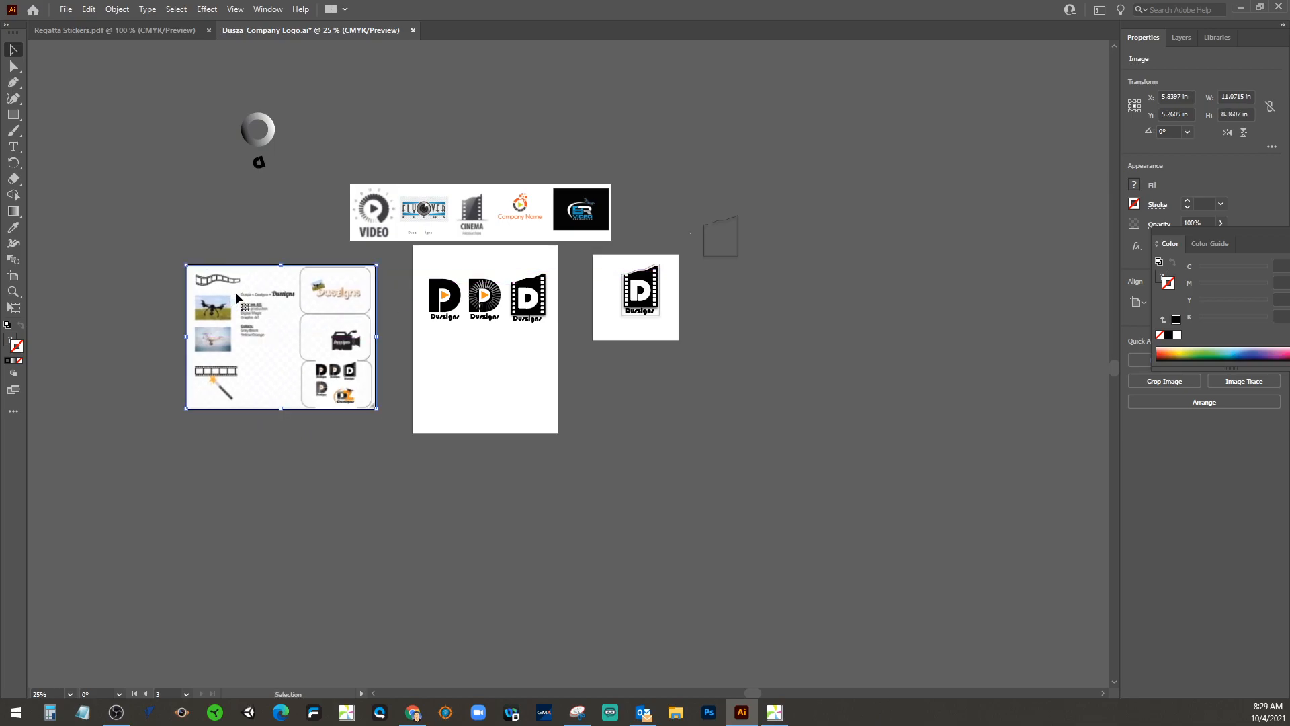
click(362, 447)
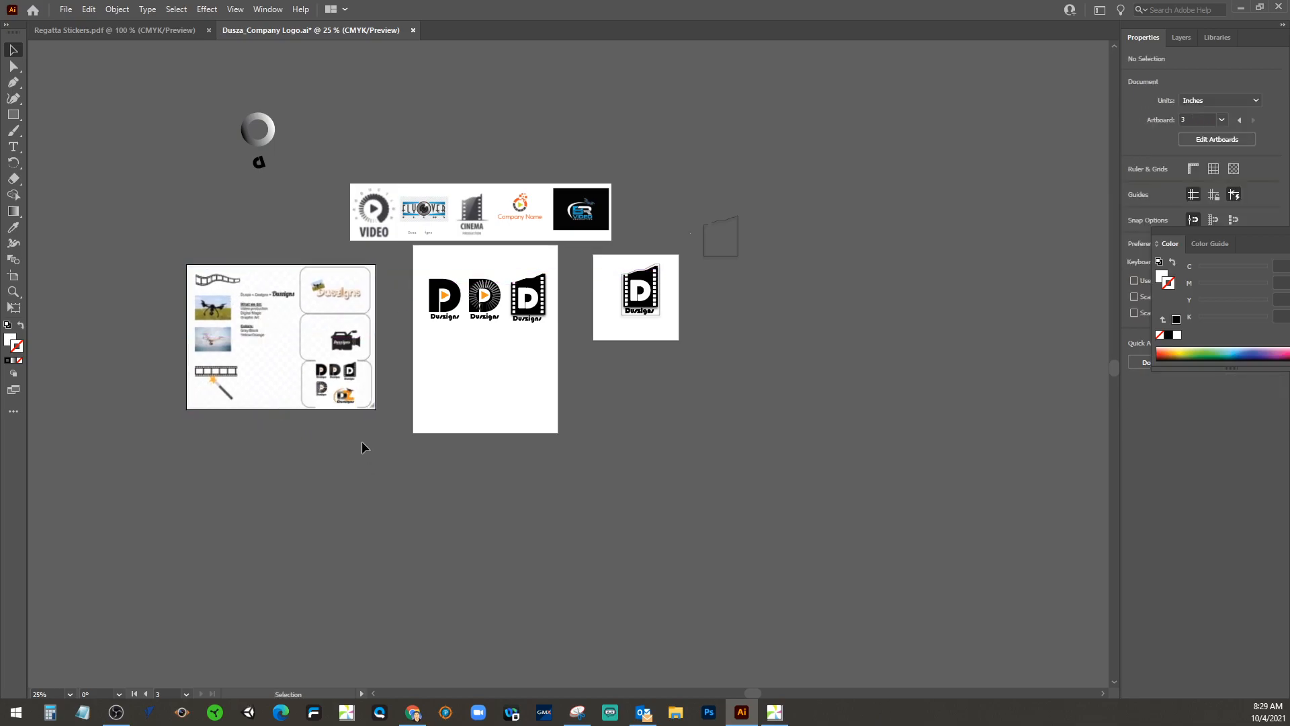
key(ctrl+equal)
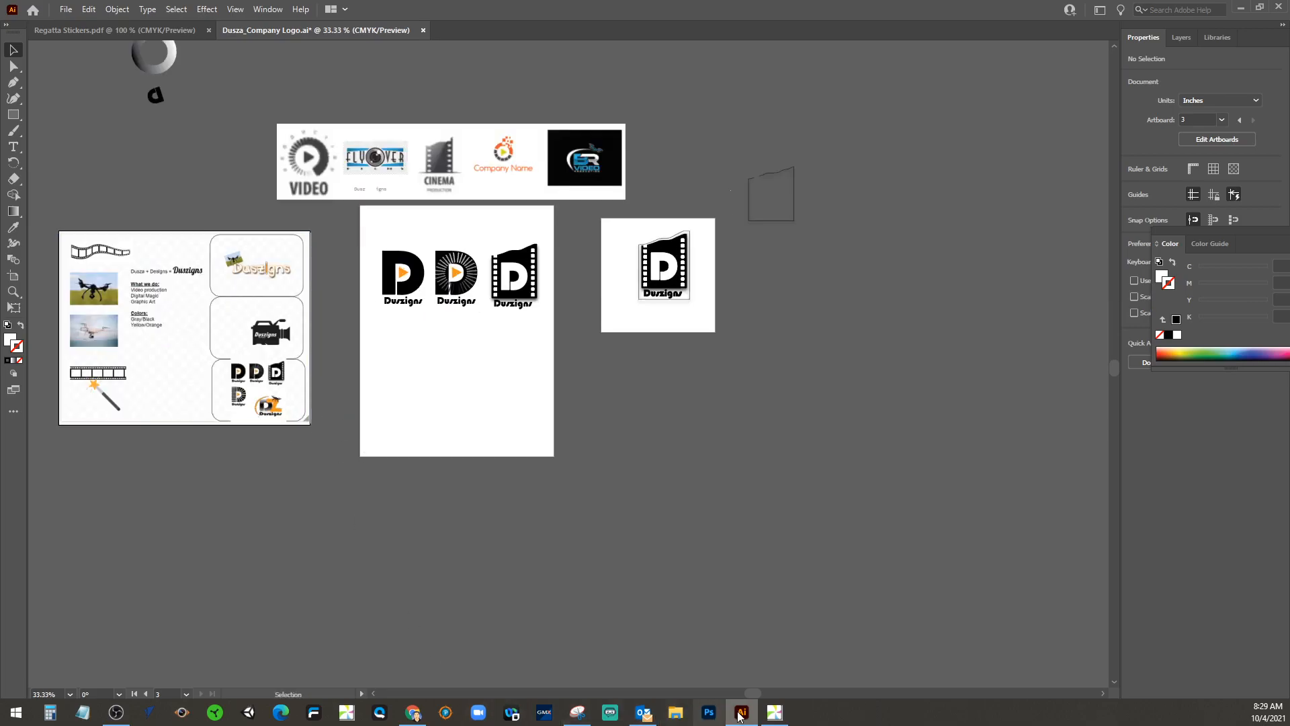
Switch to the Company Logo assignment in Chrome and review the Artboard #1 and Artboard #2 requirements
click(413, 712)
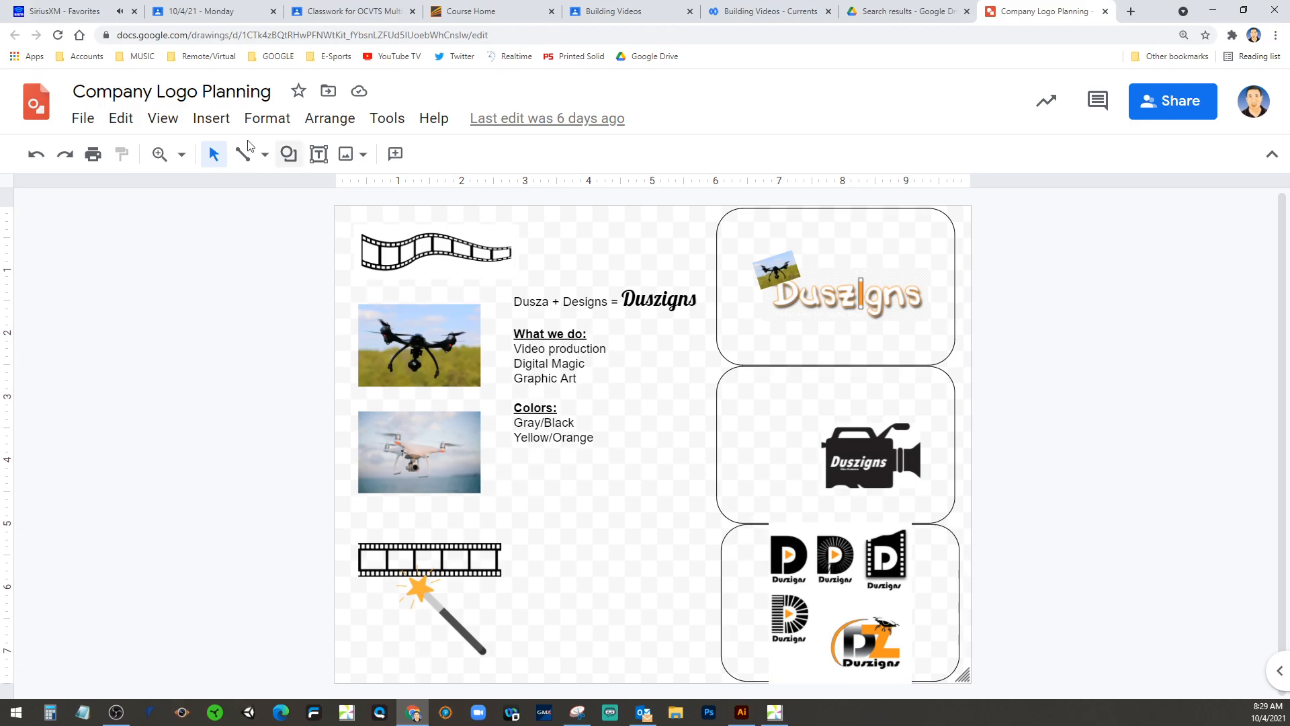
click(349, 11)
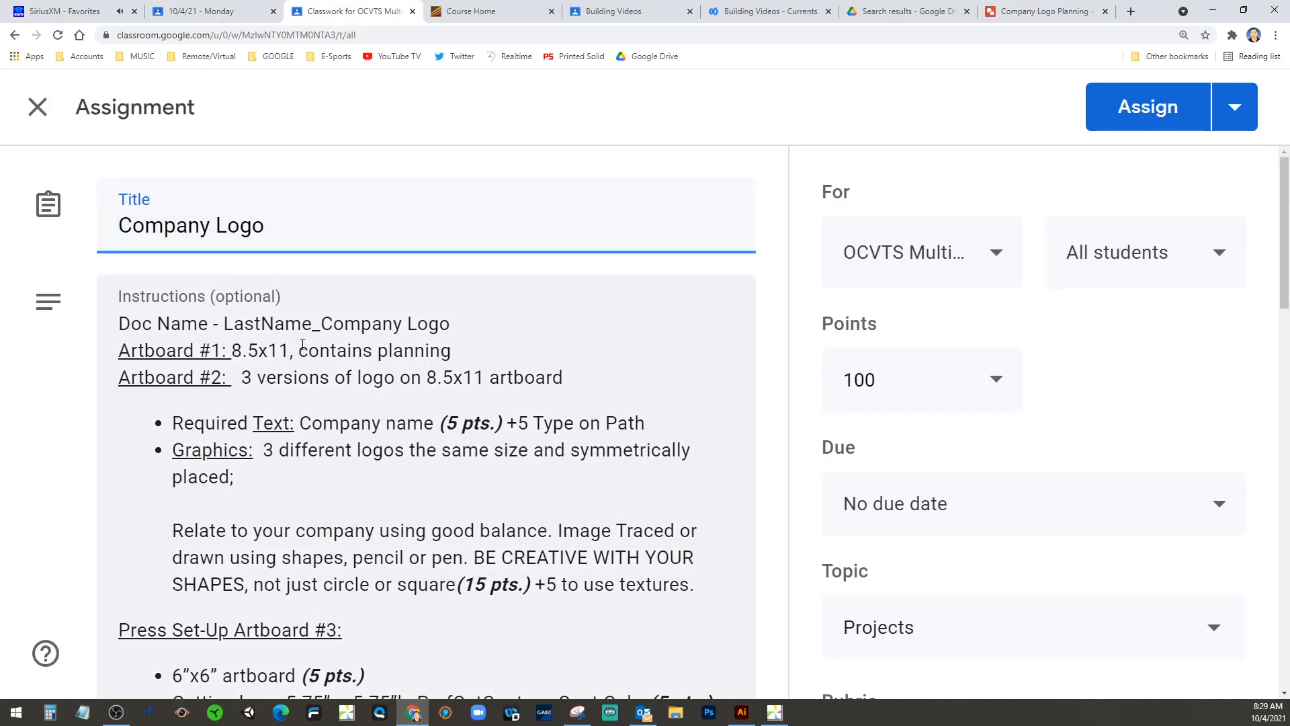
drag(138, 350, 101, 349)
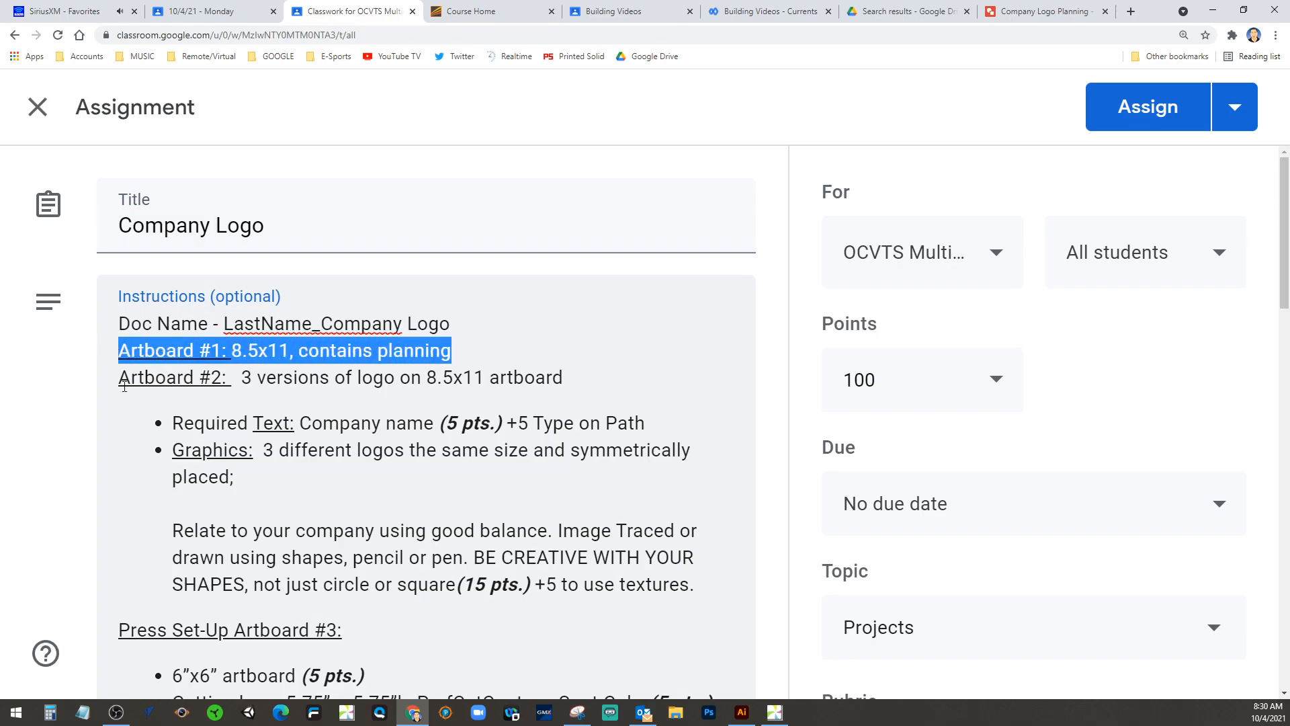
drag(246, 377, 563, 378)
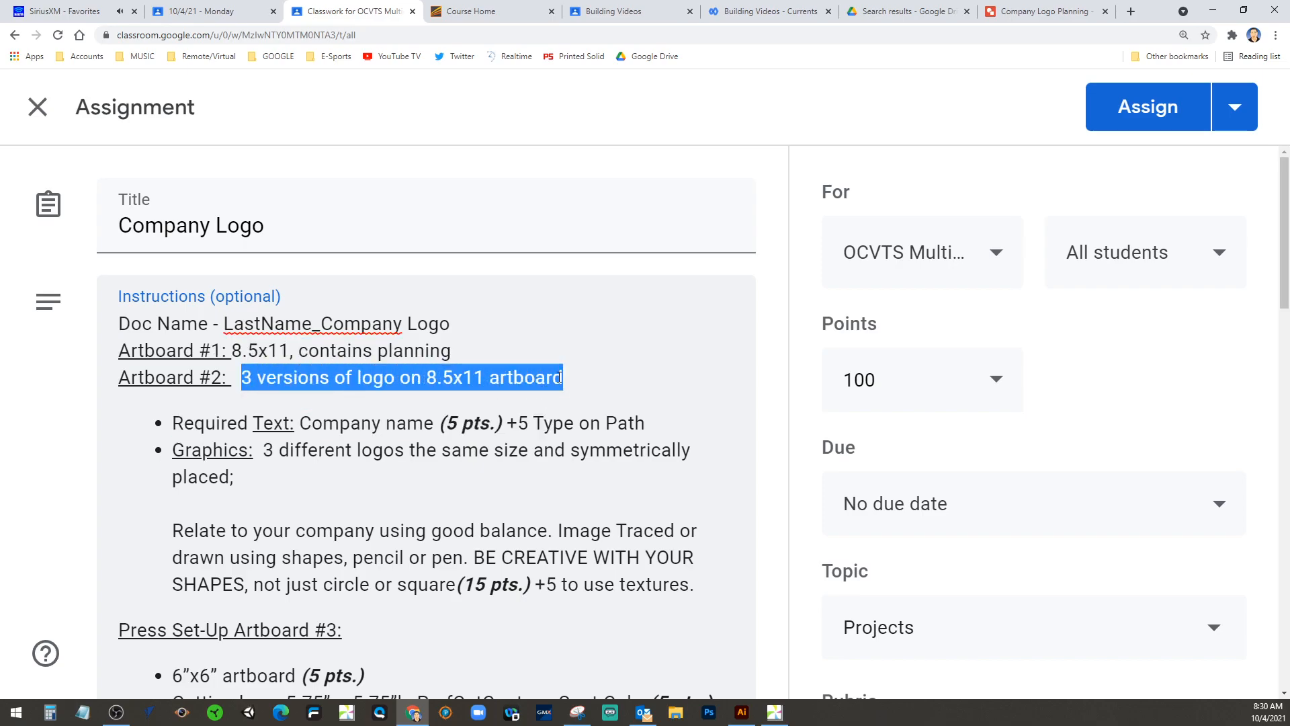
Switch to Illustrator and stack the three Duszigns logos vertically down the middle of Artboard 1, leaving nothing selected
click(742, 711)
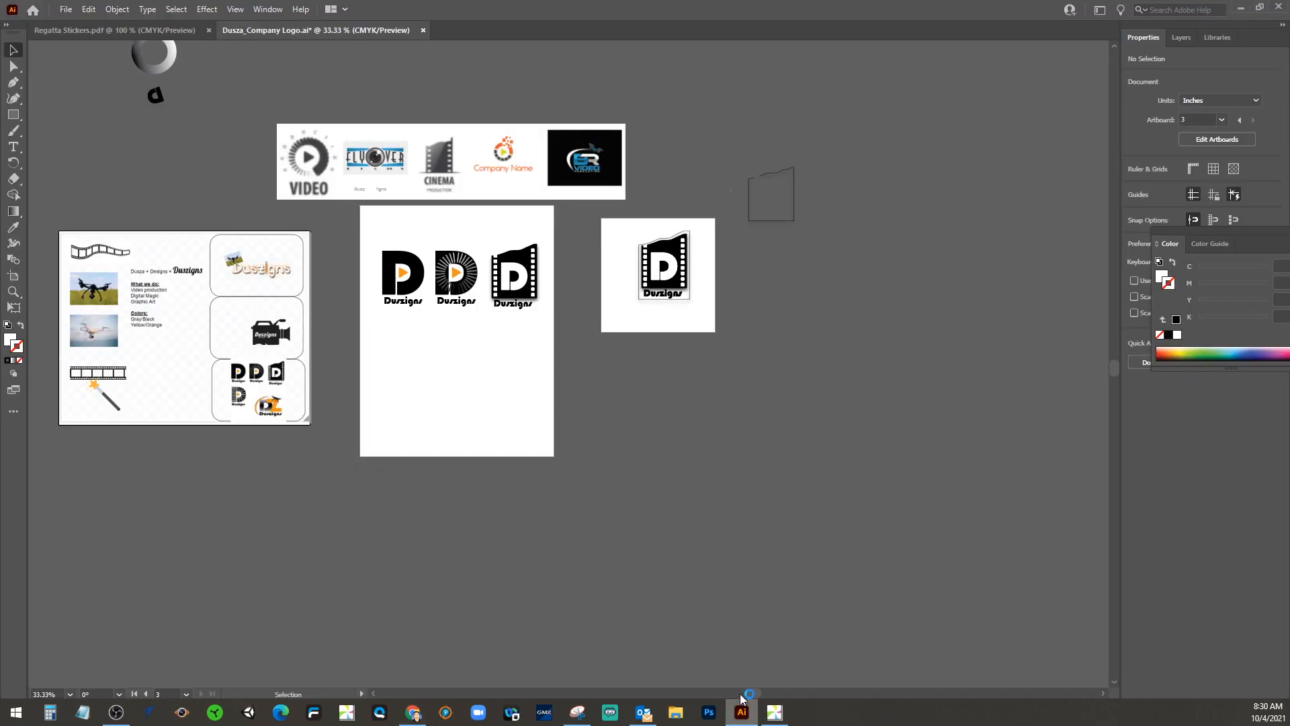
drag(377, 243, 455, 334)
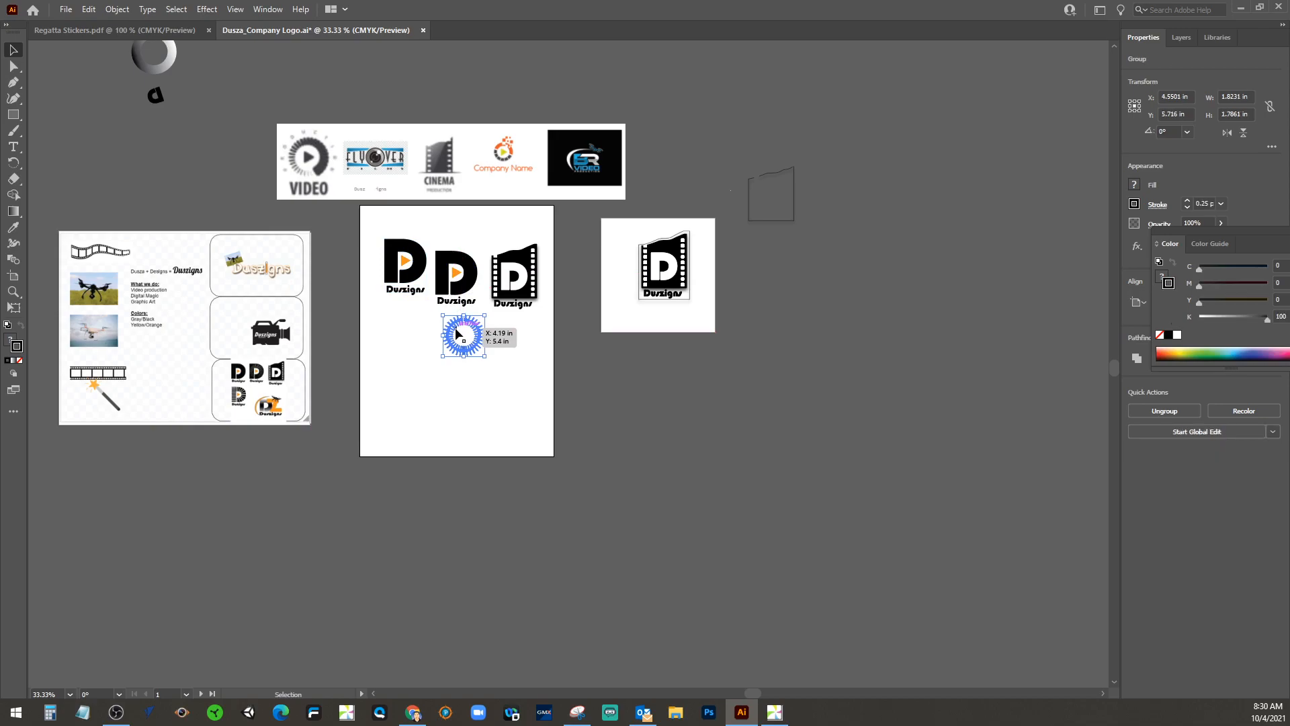
key(ctrl+z)
drag(432, 240, 459, 341)
drag(417, 299, 468, 427)
click(610, 427)
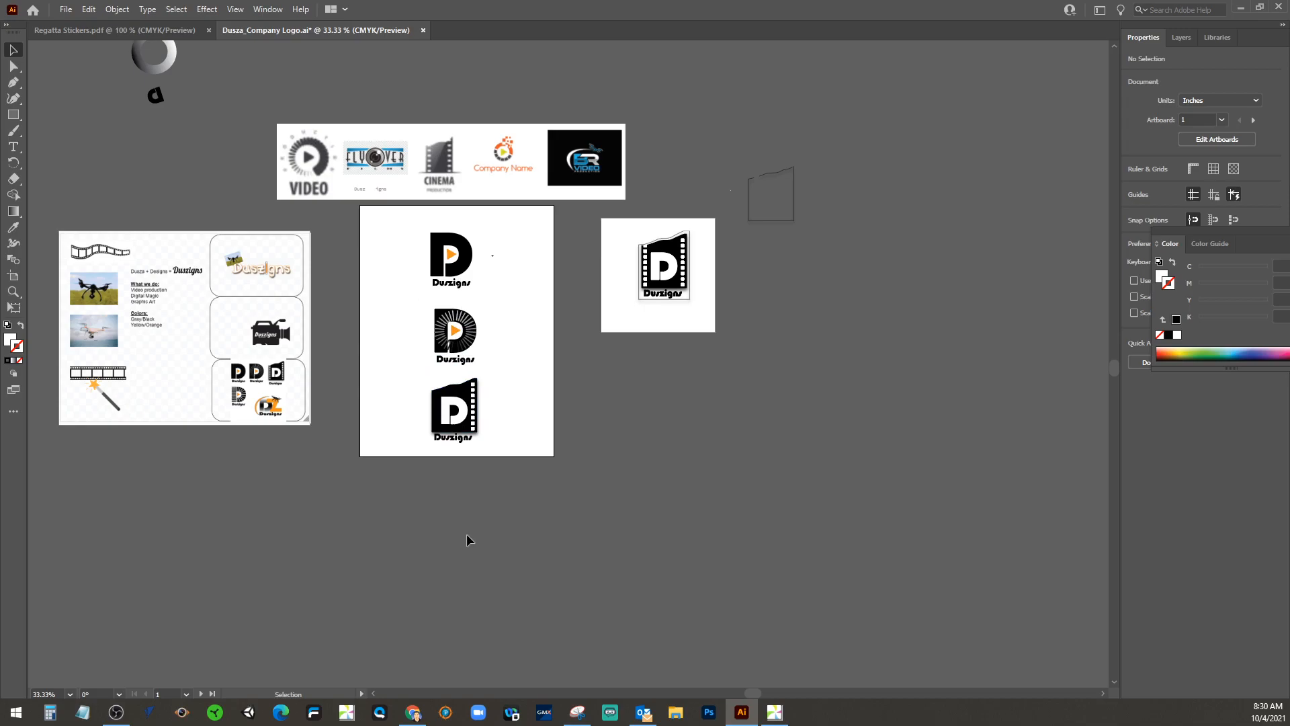
key(space)
drag(689, 282, 683, 286)
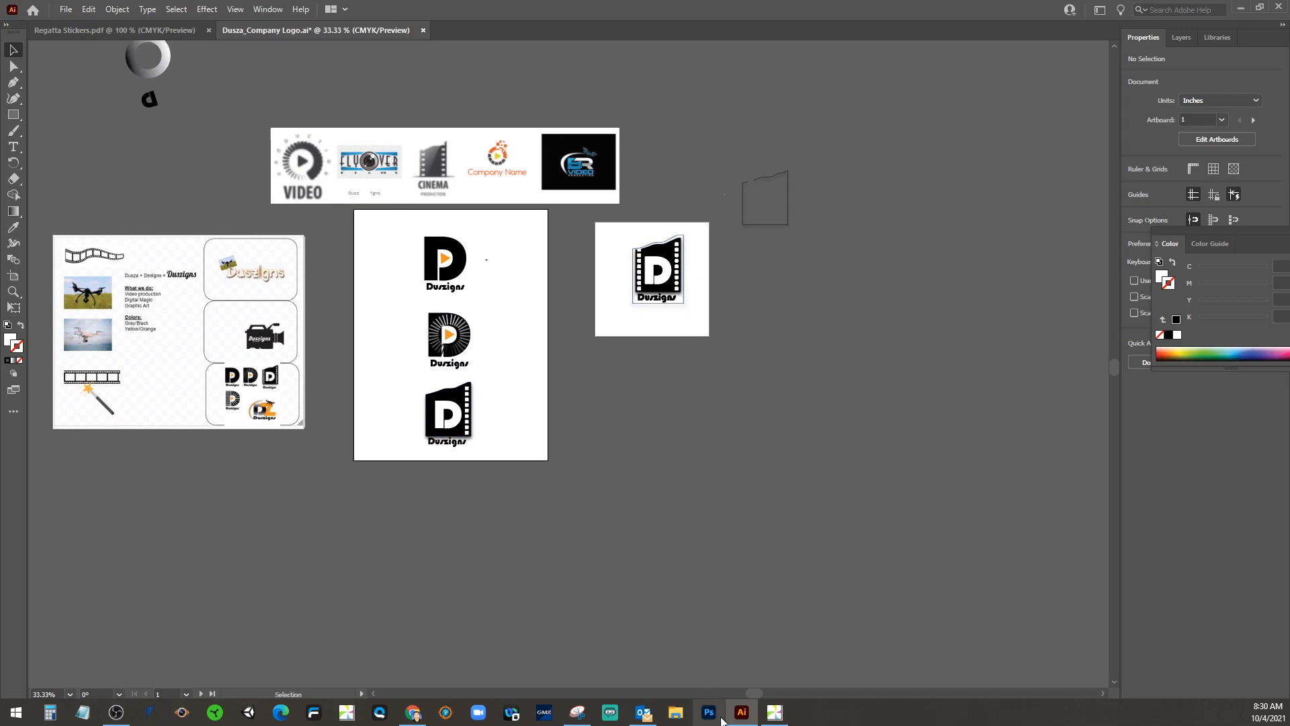
Switch to the assignment in Chrome, review the required text, and remove the blank line above "Relate to your company using good balance"
click(412, 712)
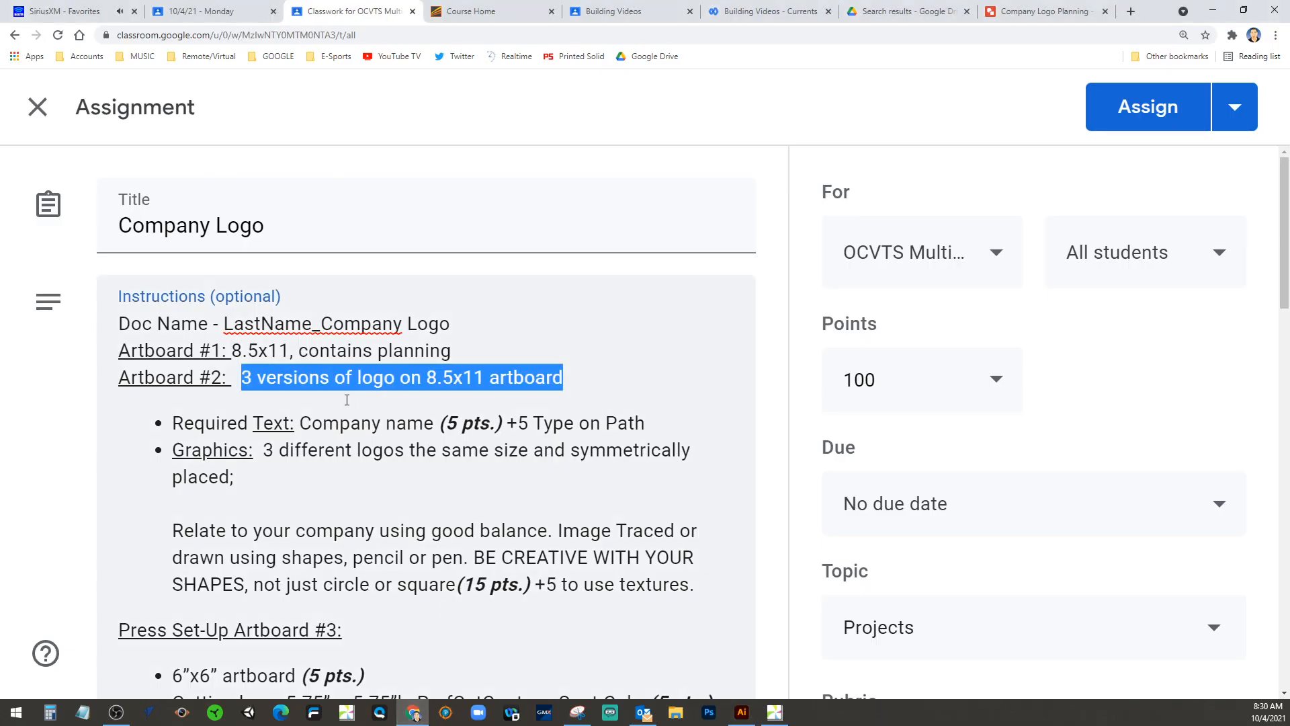
click(294, 422)
scroll(299, 422, down, 1)
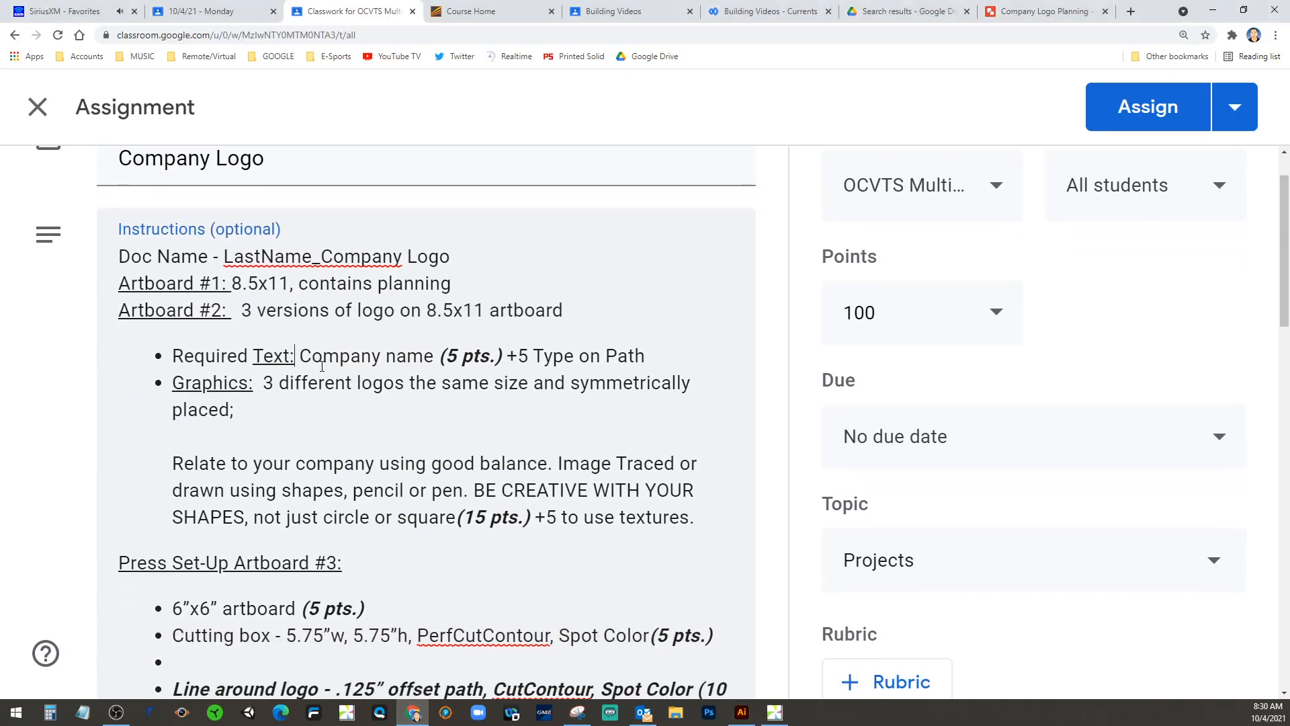
drag(306, 355, 426, 354)
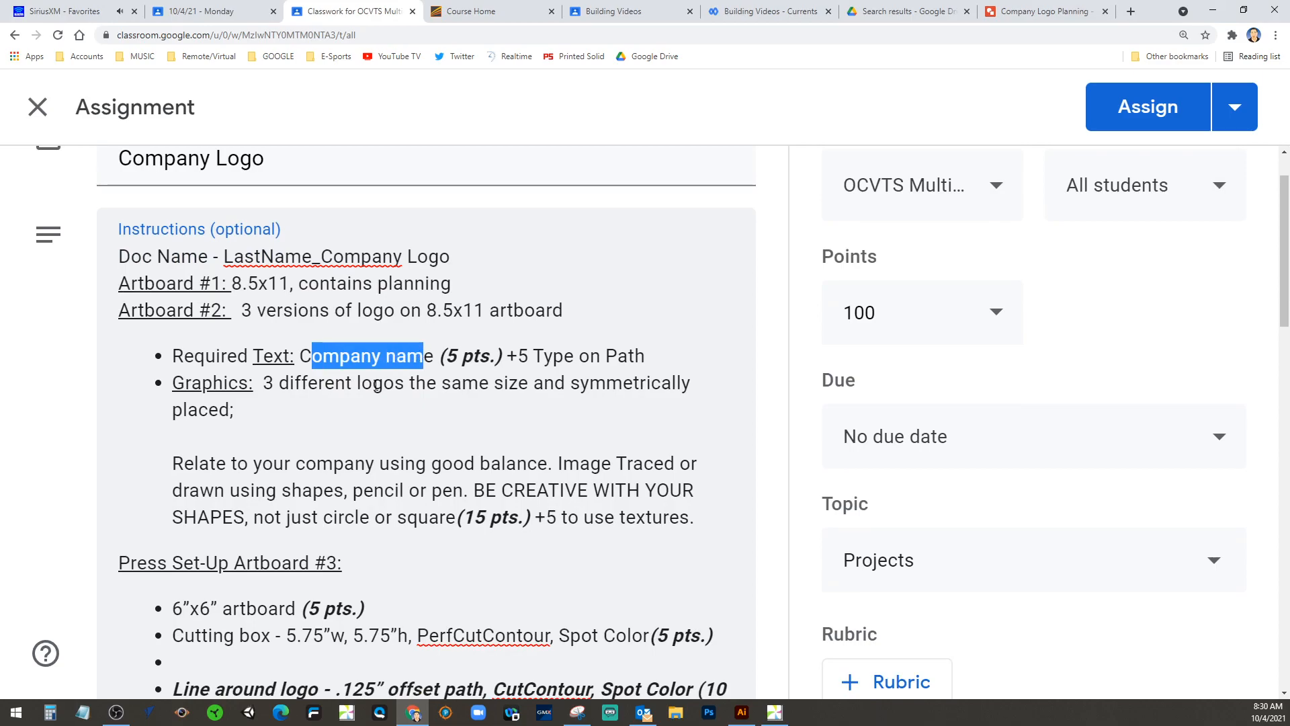
drag(538, 355, 664, 354)
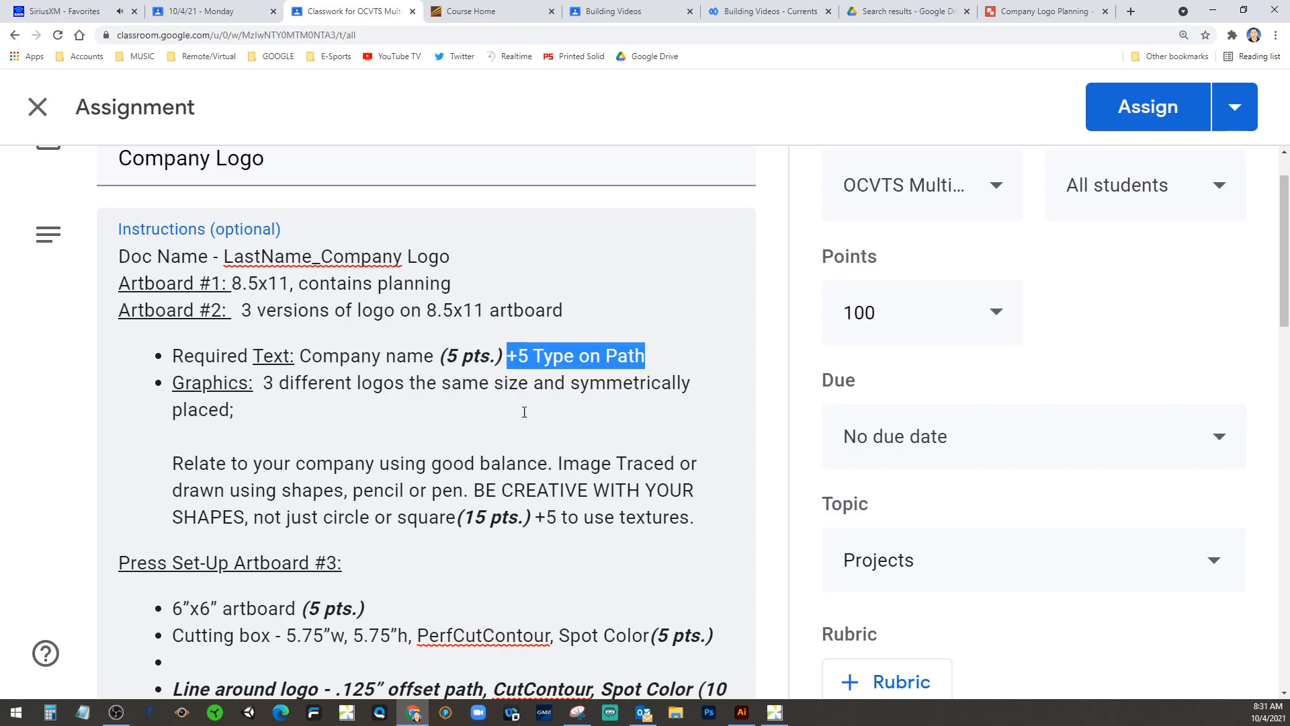
click(169, 462)
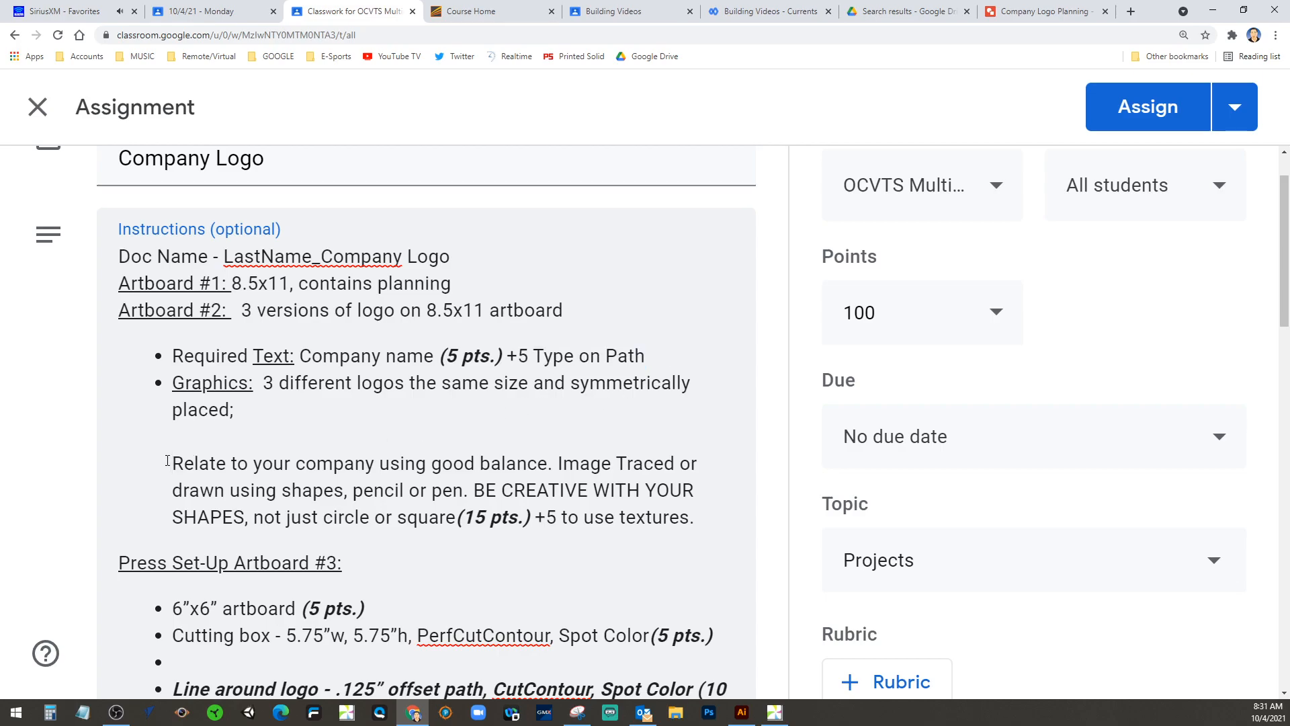
key(BackSpace)
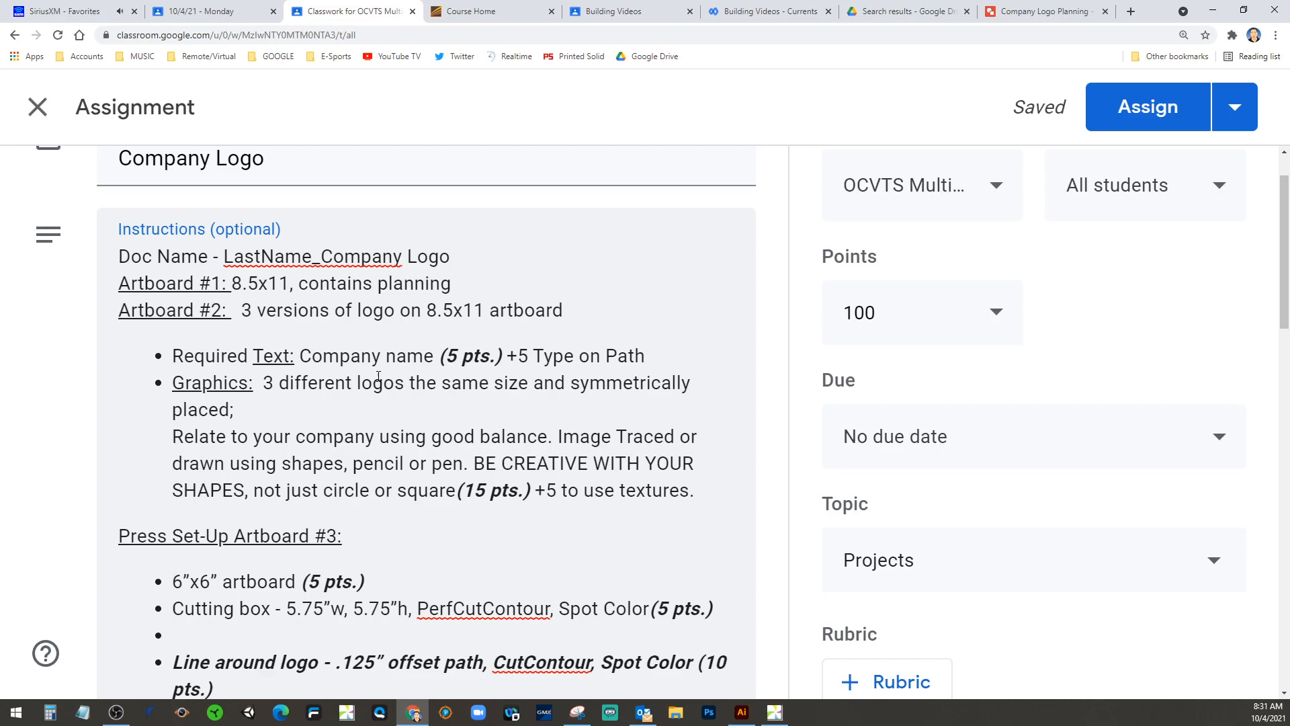
drag(211, 440, 425, 440)
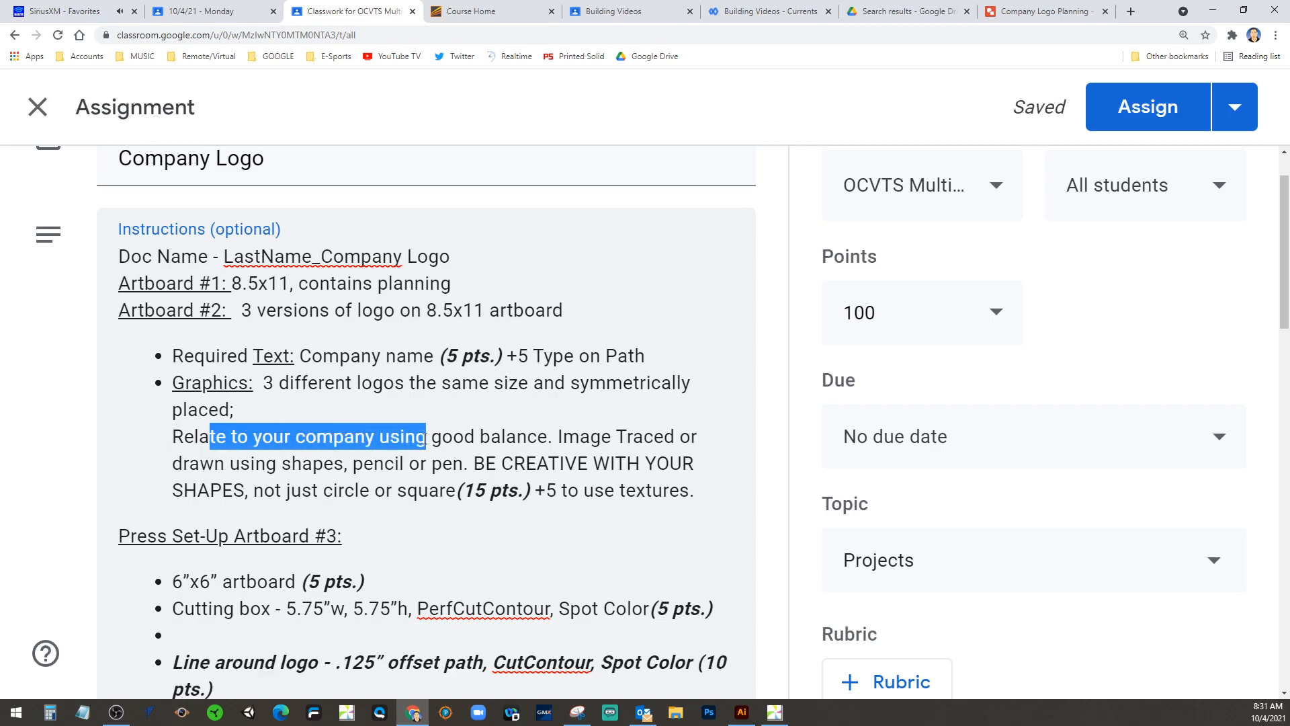
click(182, 437)
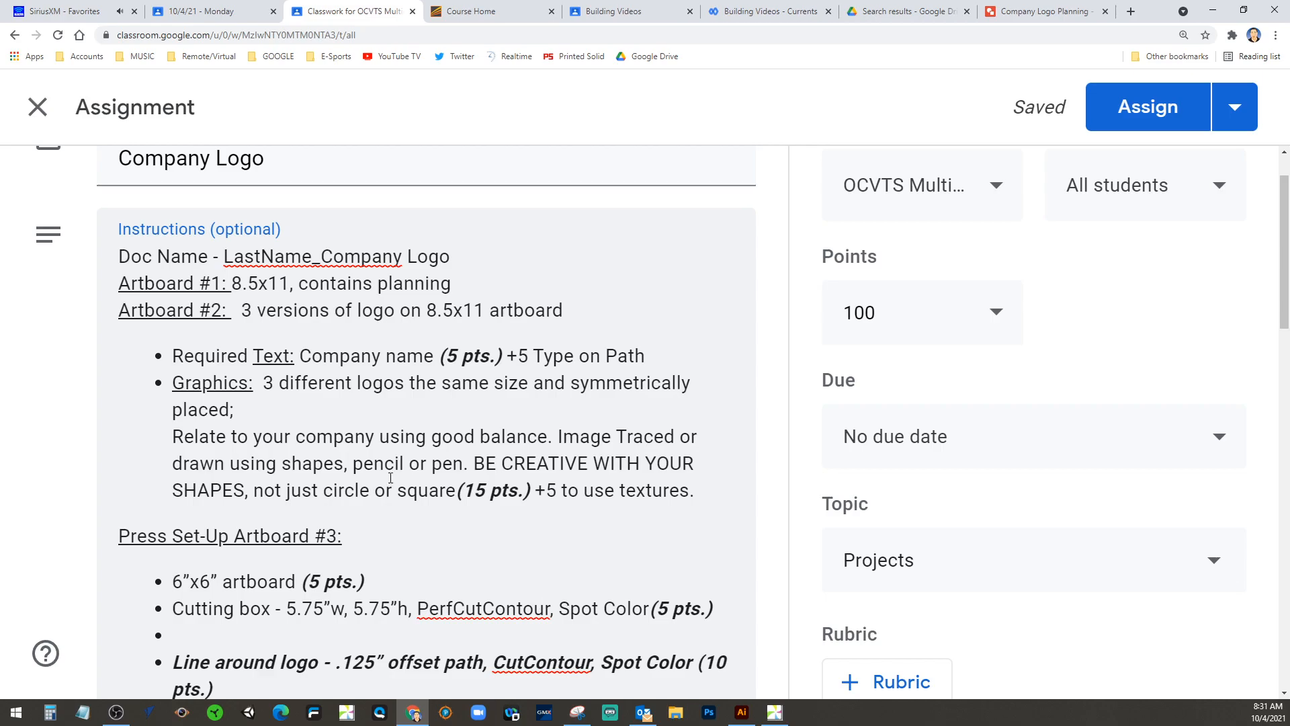
Delete the empty bullet below the cutting box requirement under Press Set-Up Artboard #3
scroll(390, 478, down, 2)
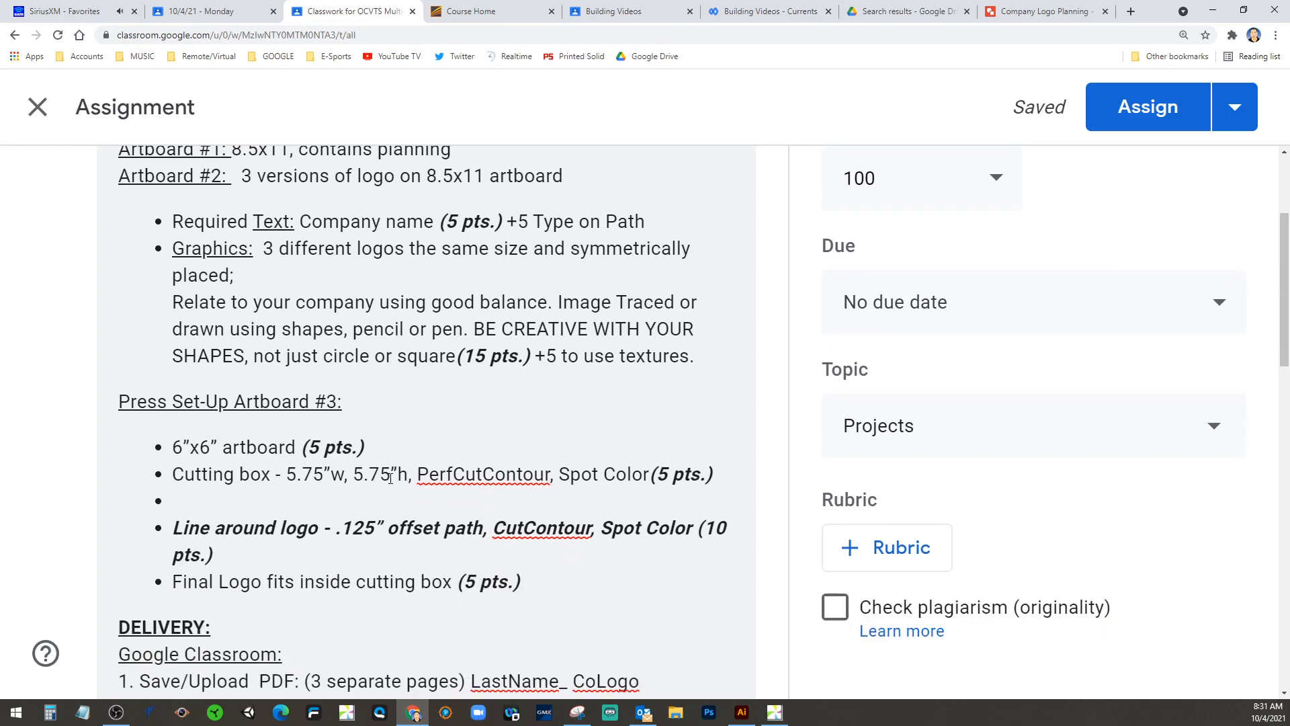
scroll(258, 276, up, 1)
scroll(252, 309, down, 3)
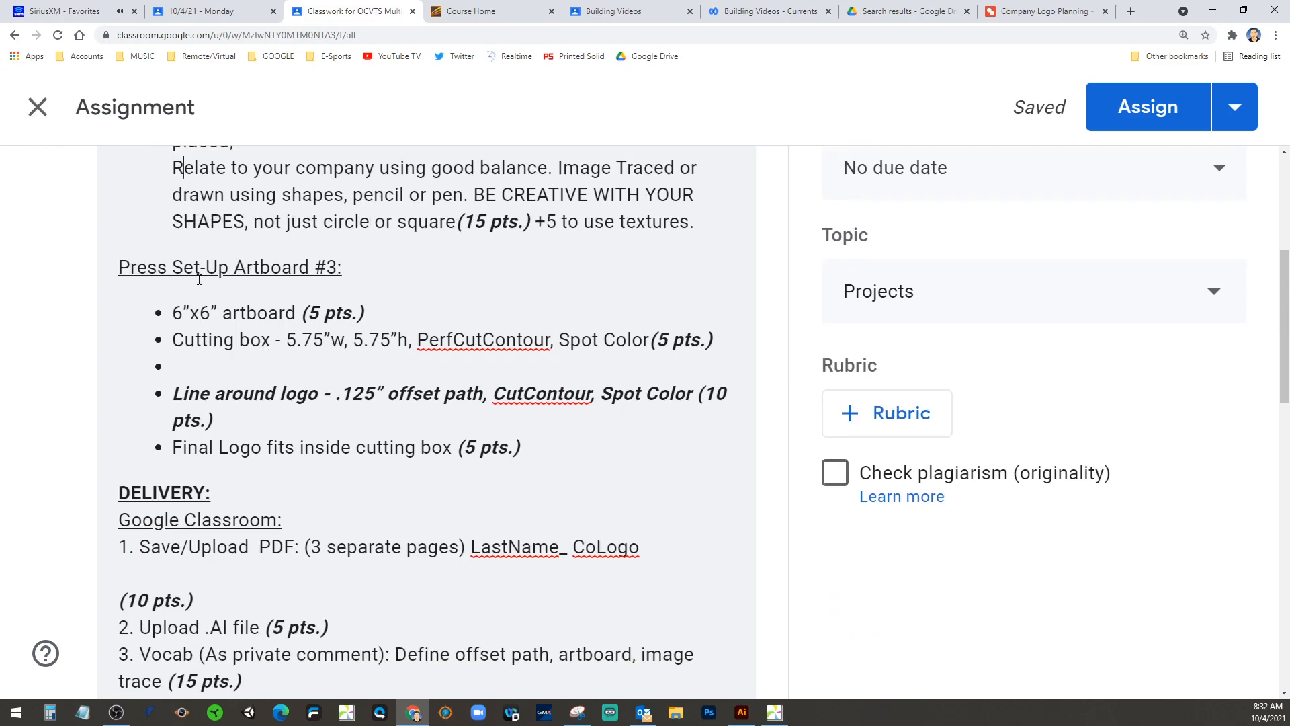
click(182, 372)
key(BackSpace)
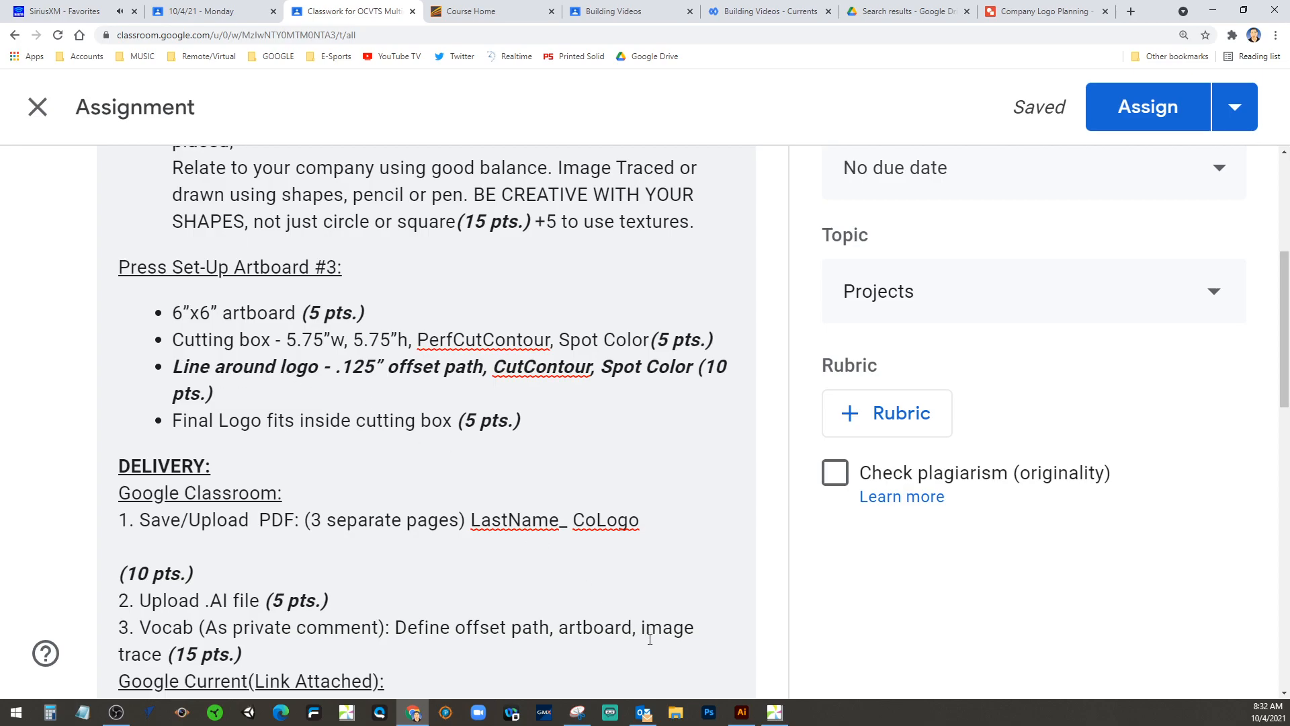
Switch to Illustrator, move the strip of reference logos farther above Artboard 1, and deselect it
click(742, 711)
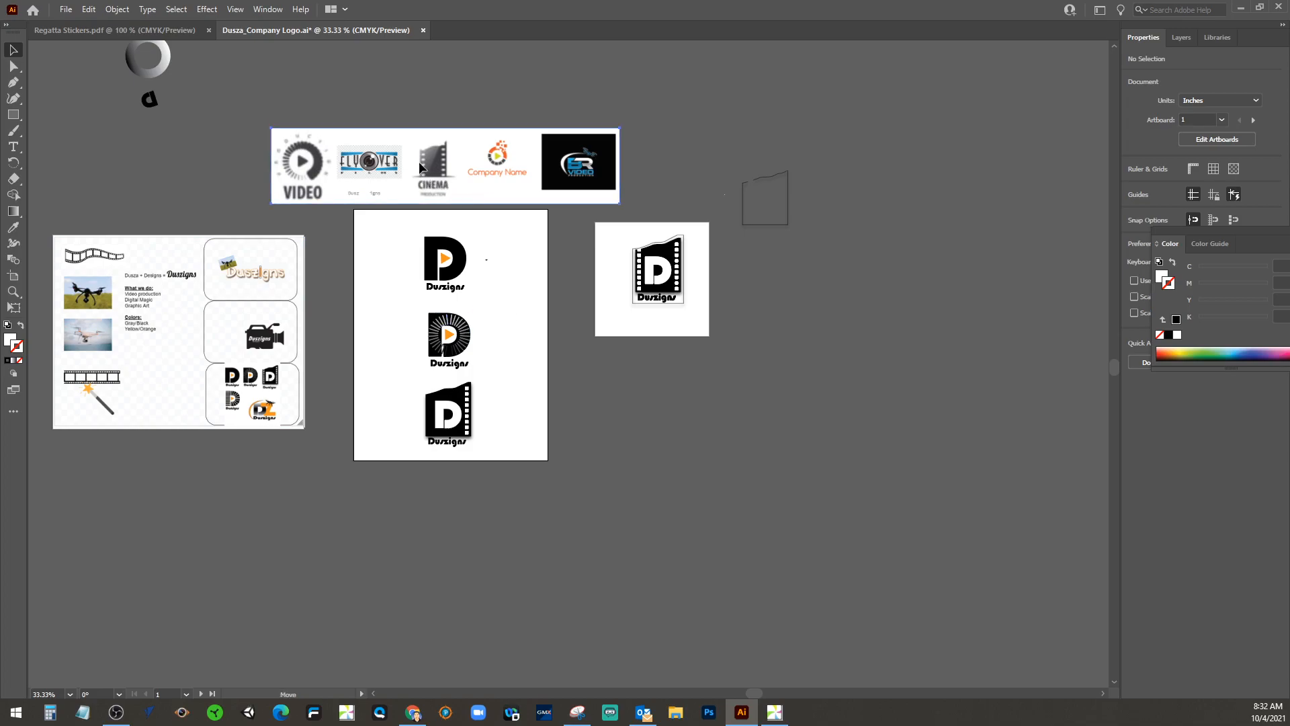
drag(427, 176, 410, 116)
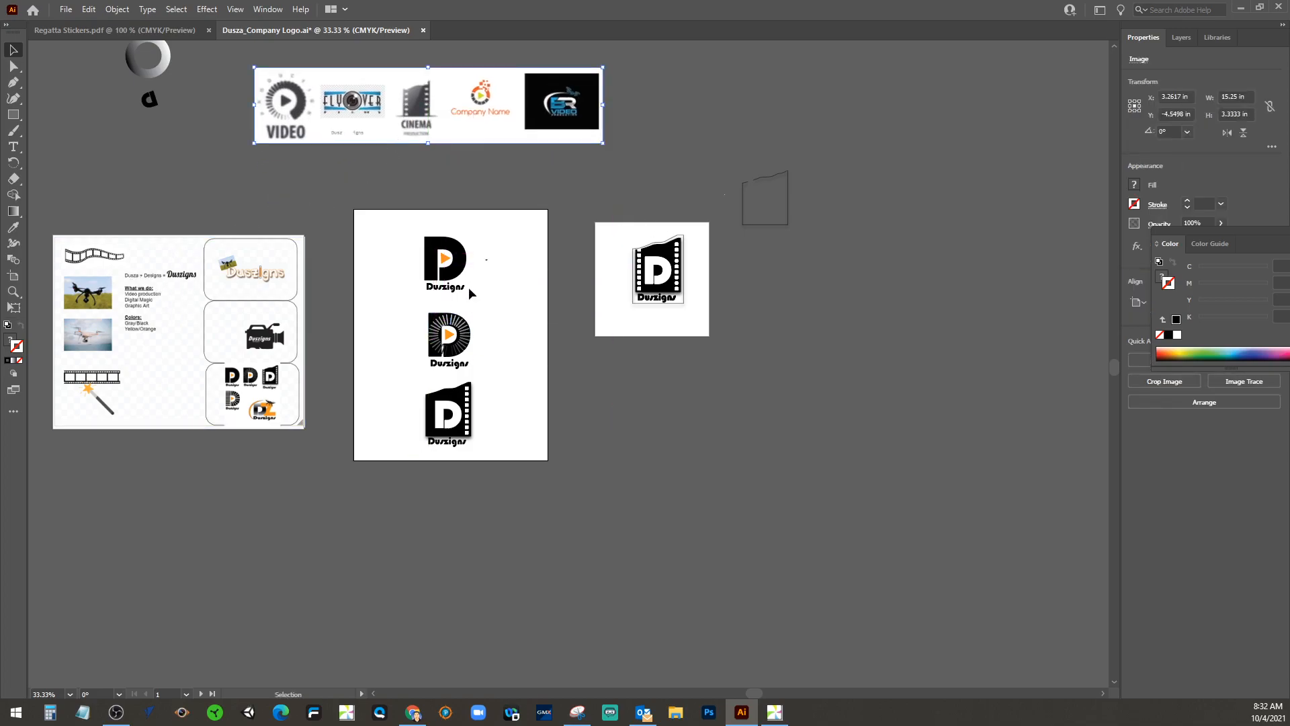
click(700, 315)
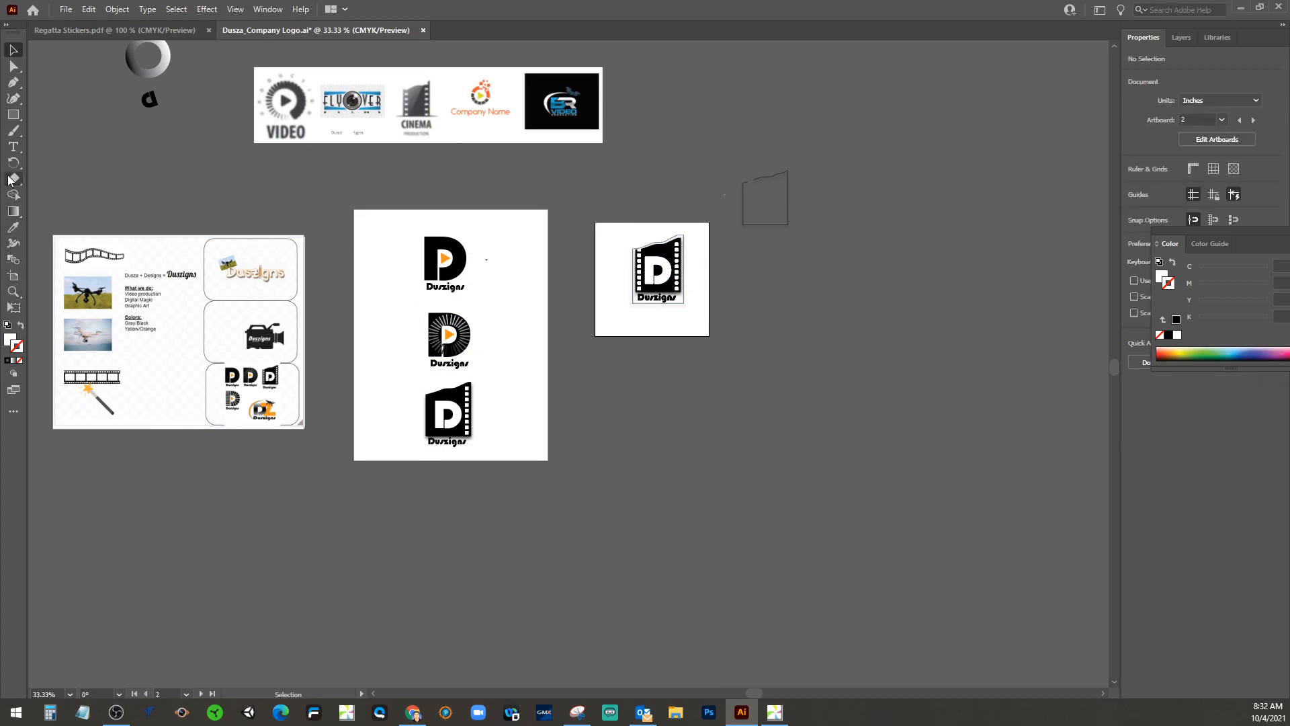
Resize Artboard 2 to 6 in wide by 6 in high, checking the assignment for the size, and leave artboard editing
click(14, 275)
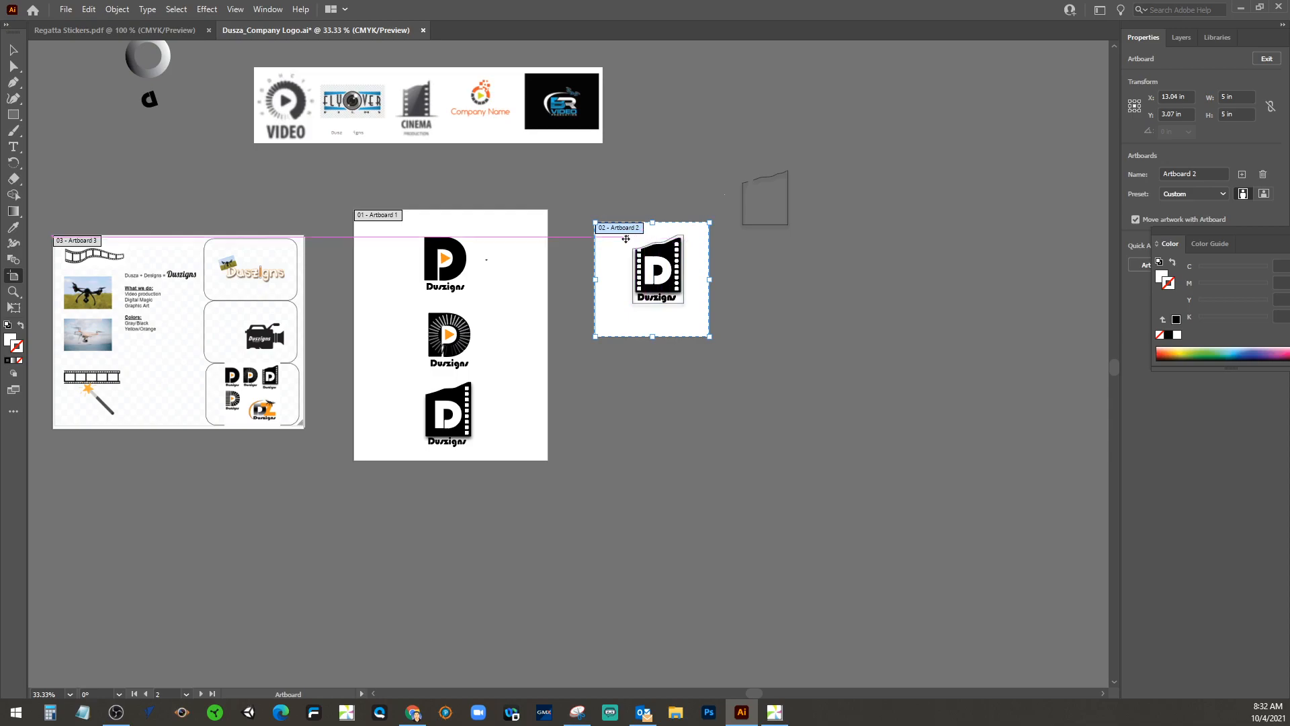
click(1222, 96)
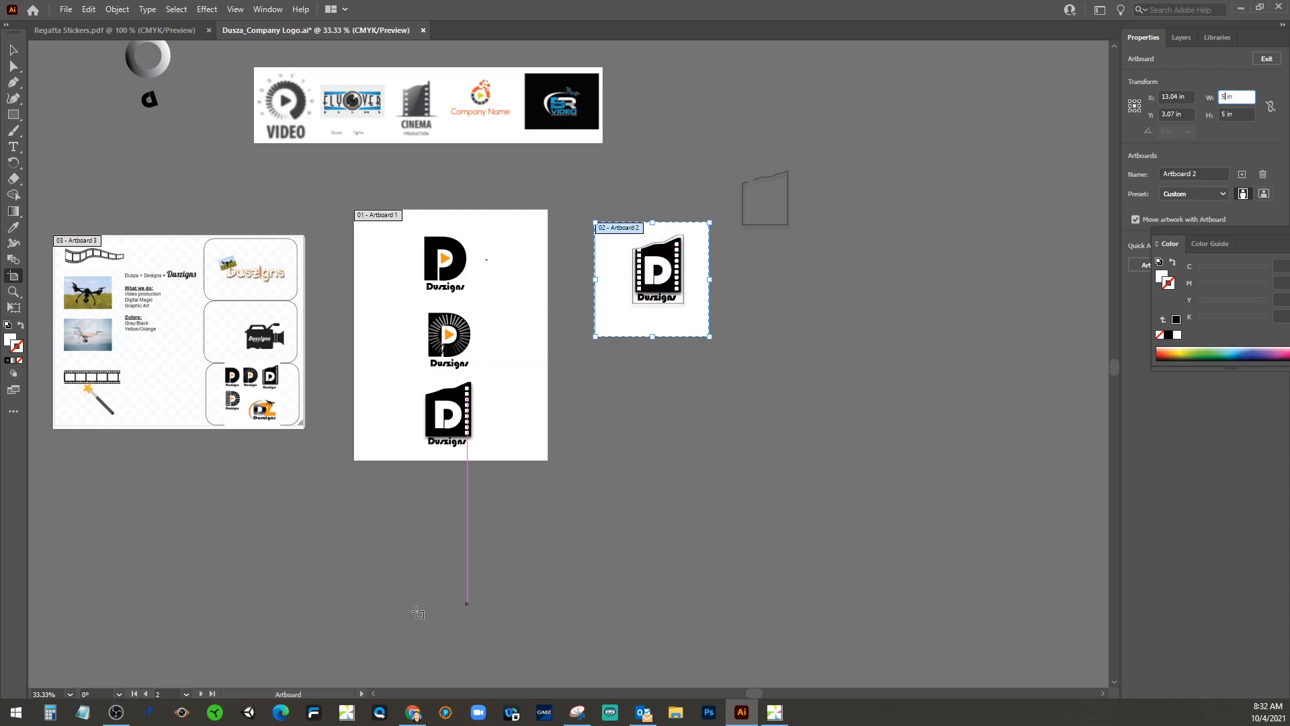
click(411, 716)
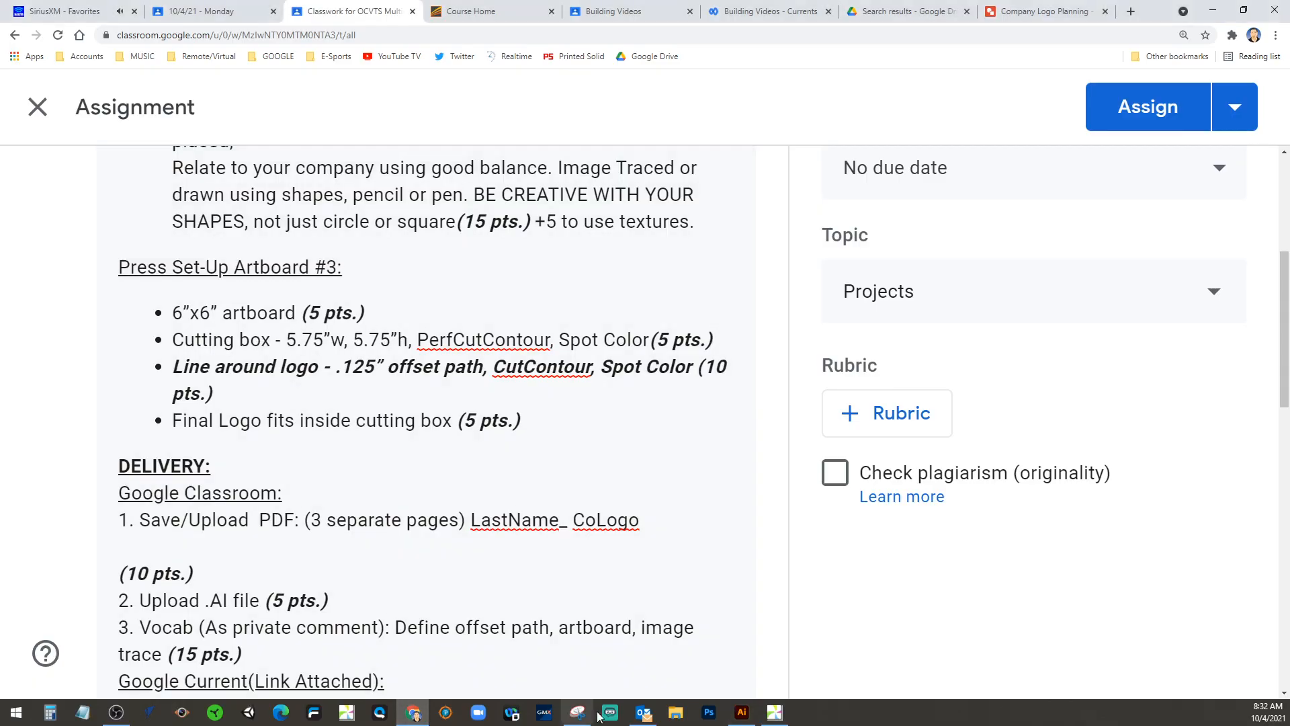
click(742, 712)
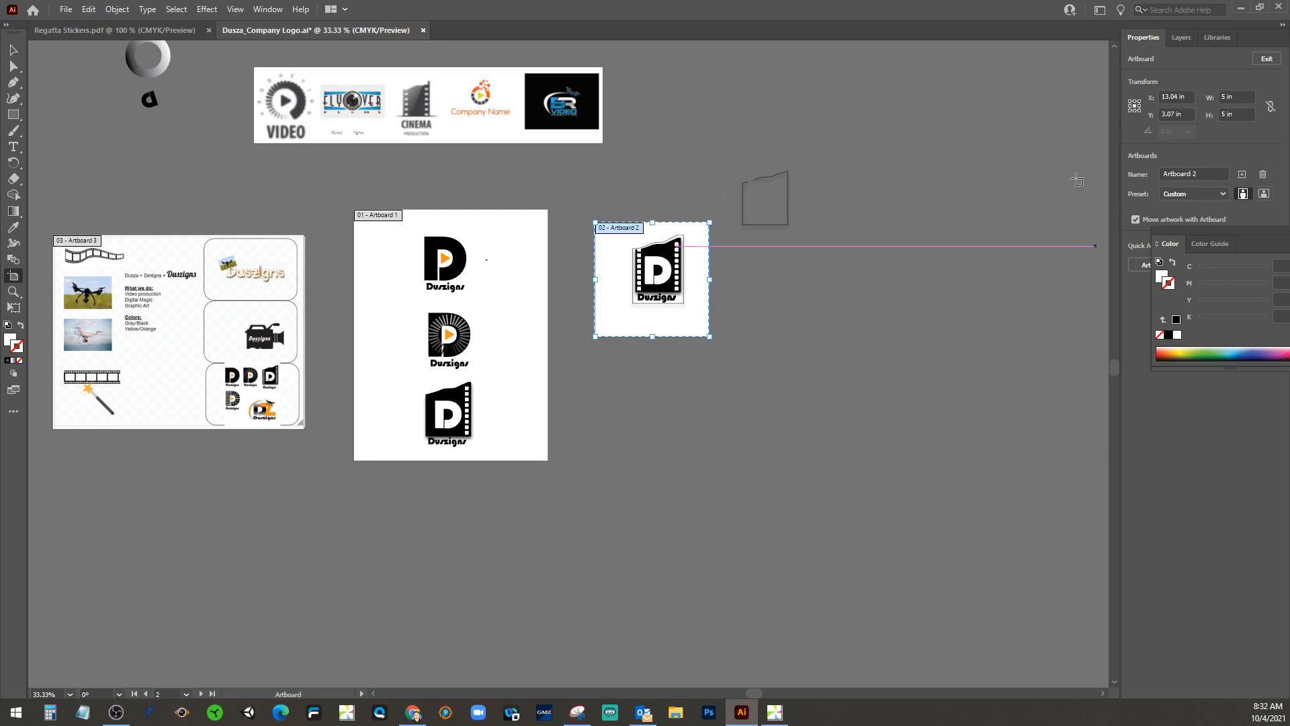
click(1225, 95)
text(6)
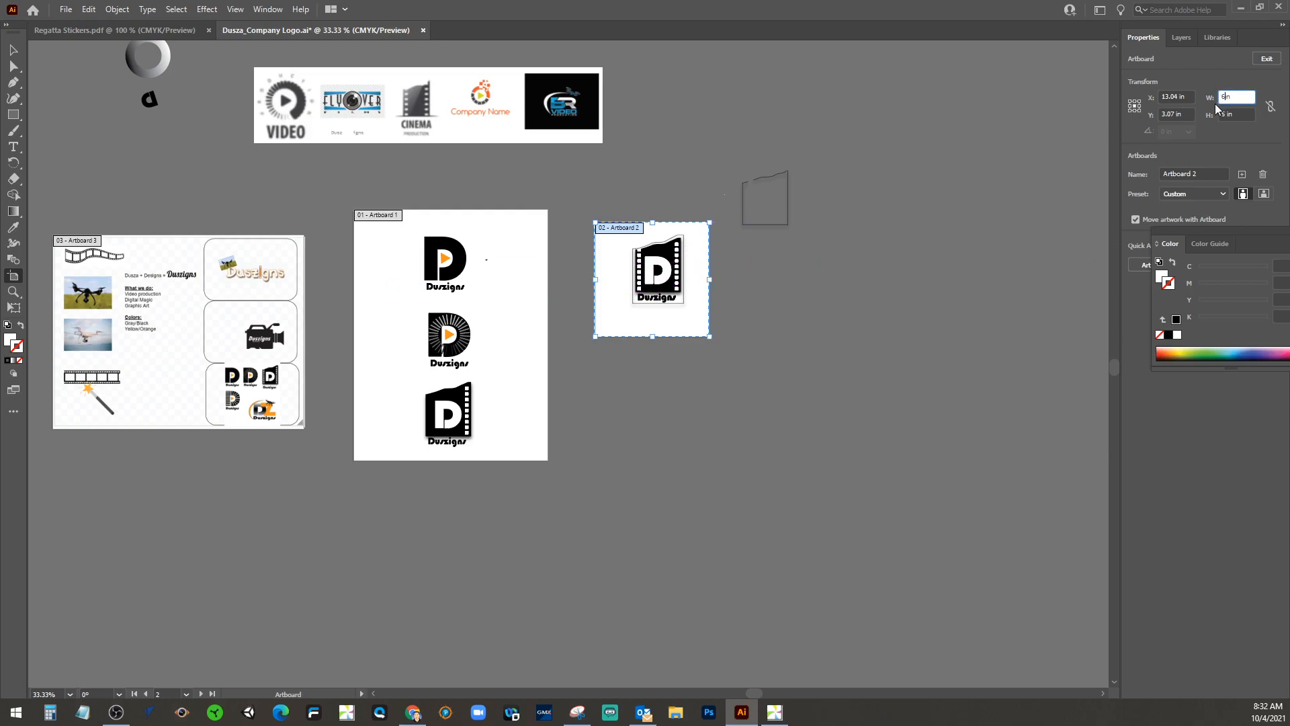
key(Tab)
text(6)
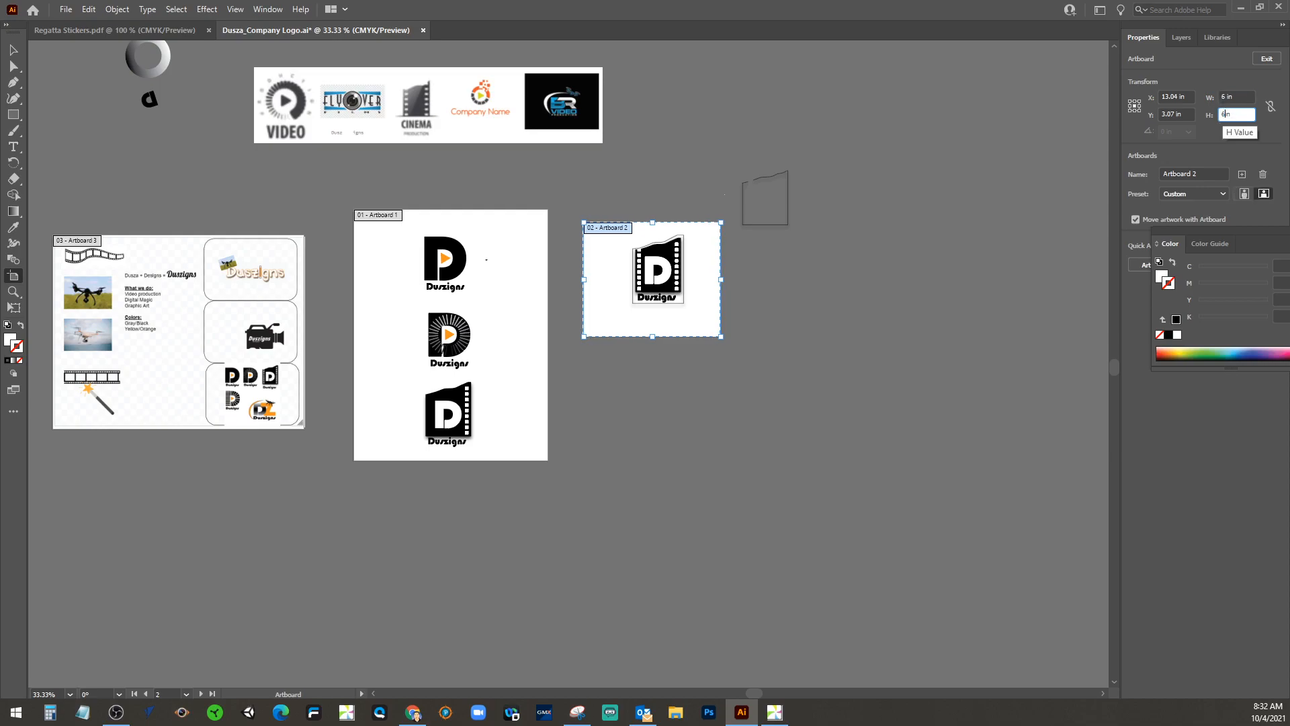
key(Return)
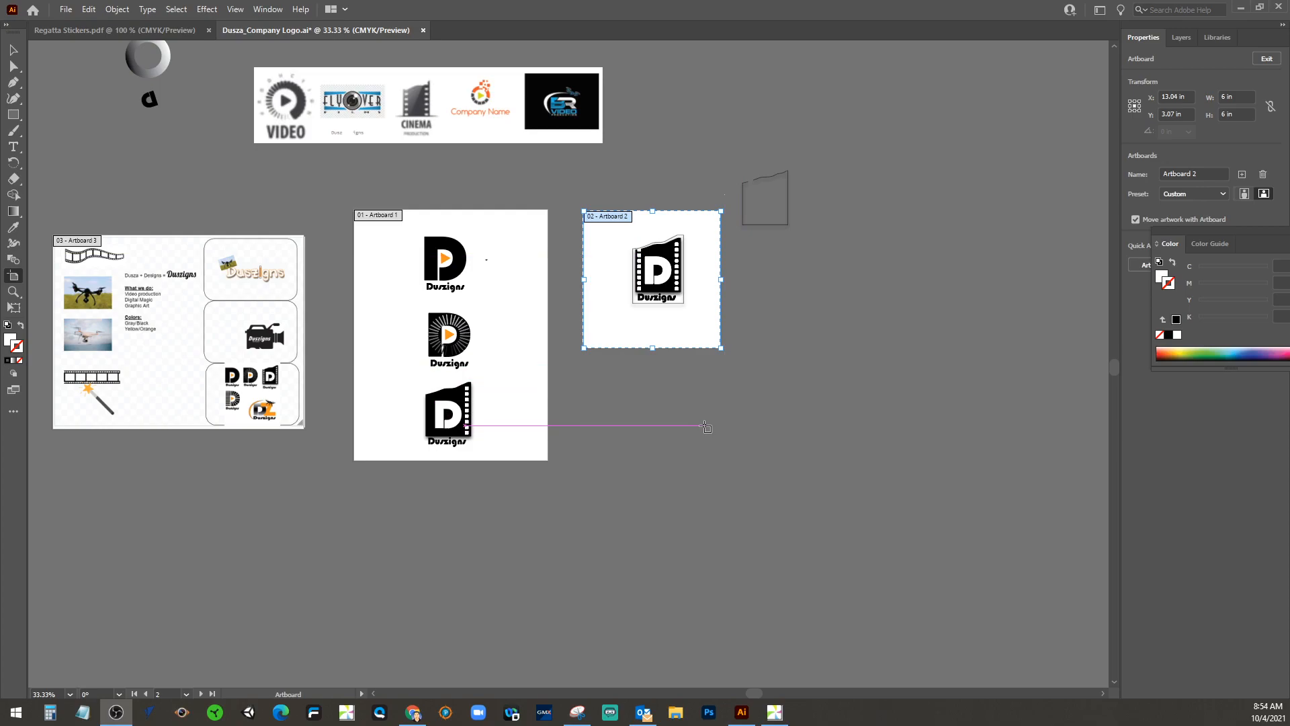
click(15, 50)
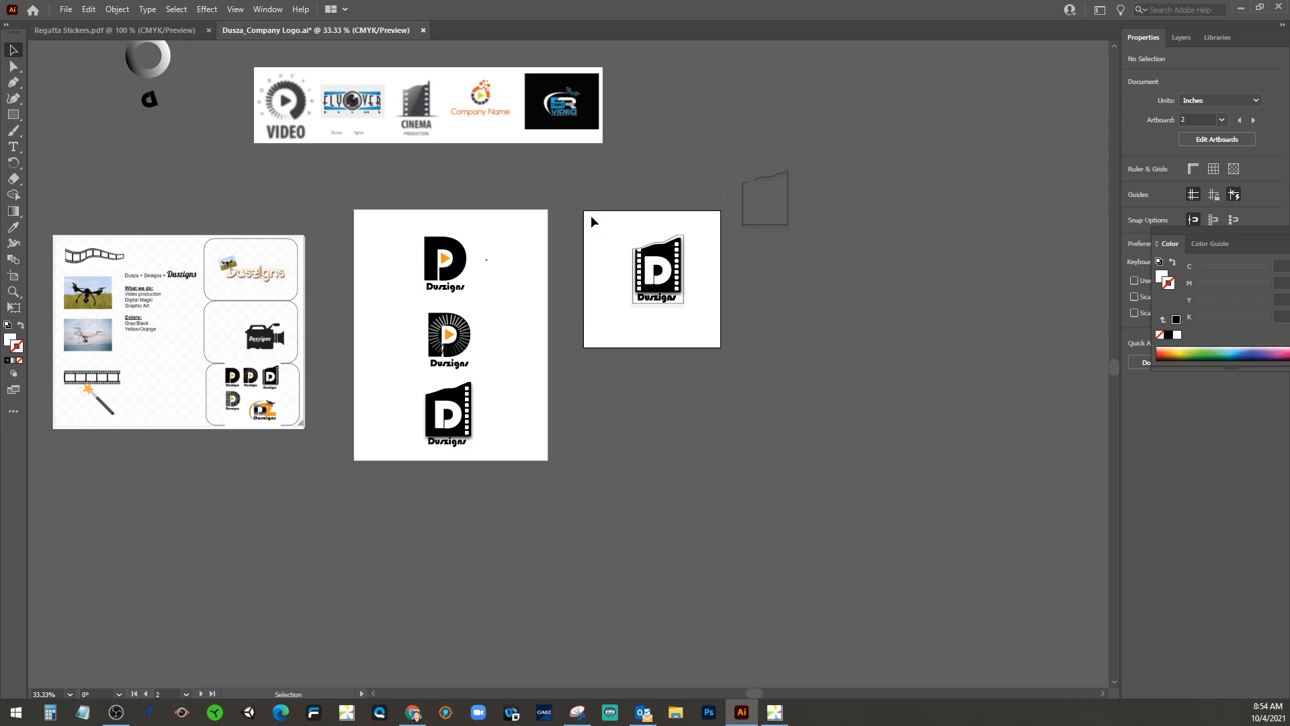
Move the film-strip D logo and its outline off Artboard 2 into the empty space beside it, and deselect them
key(ctrl+plus)
key(ctrl+plus)
drag(829, 207, 755, 317)
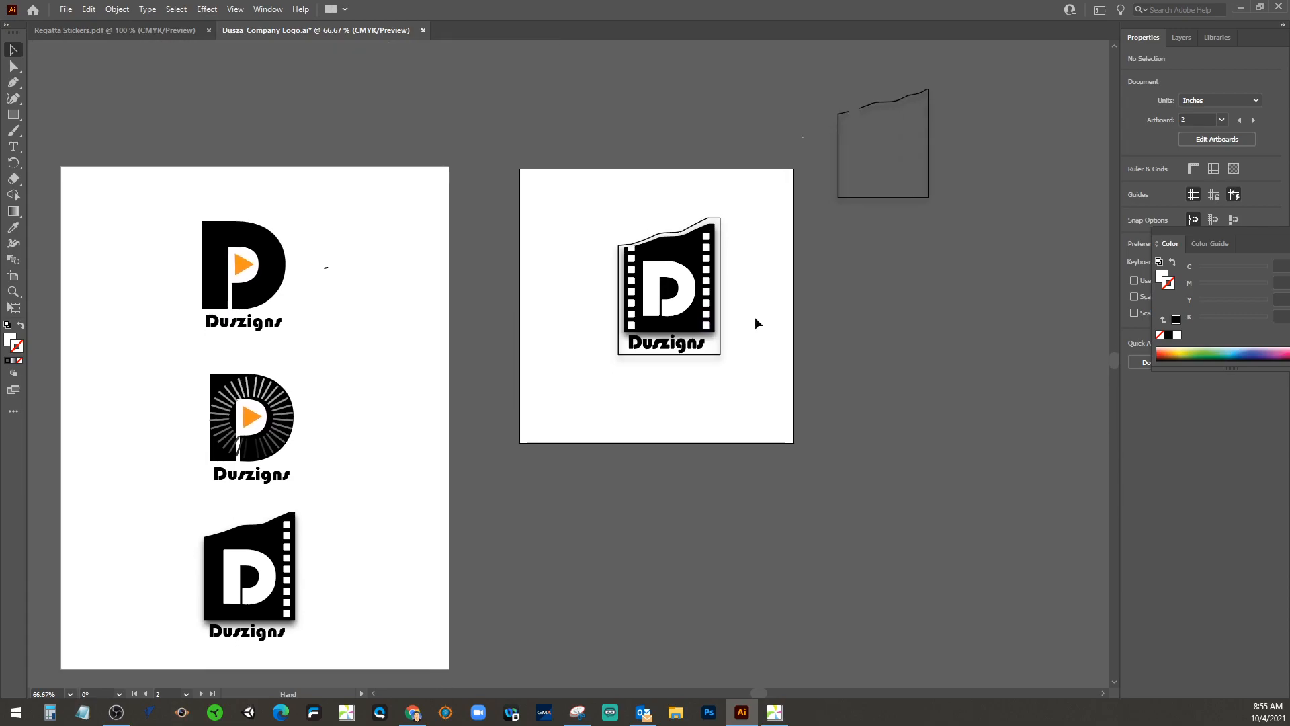
drag(603, 211, 973, 346)
click(634, 255)
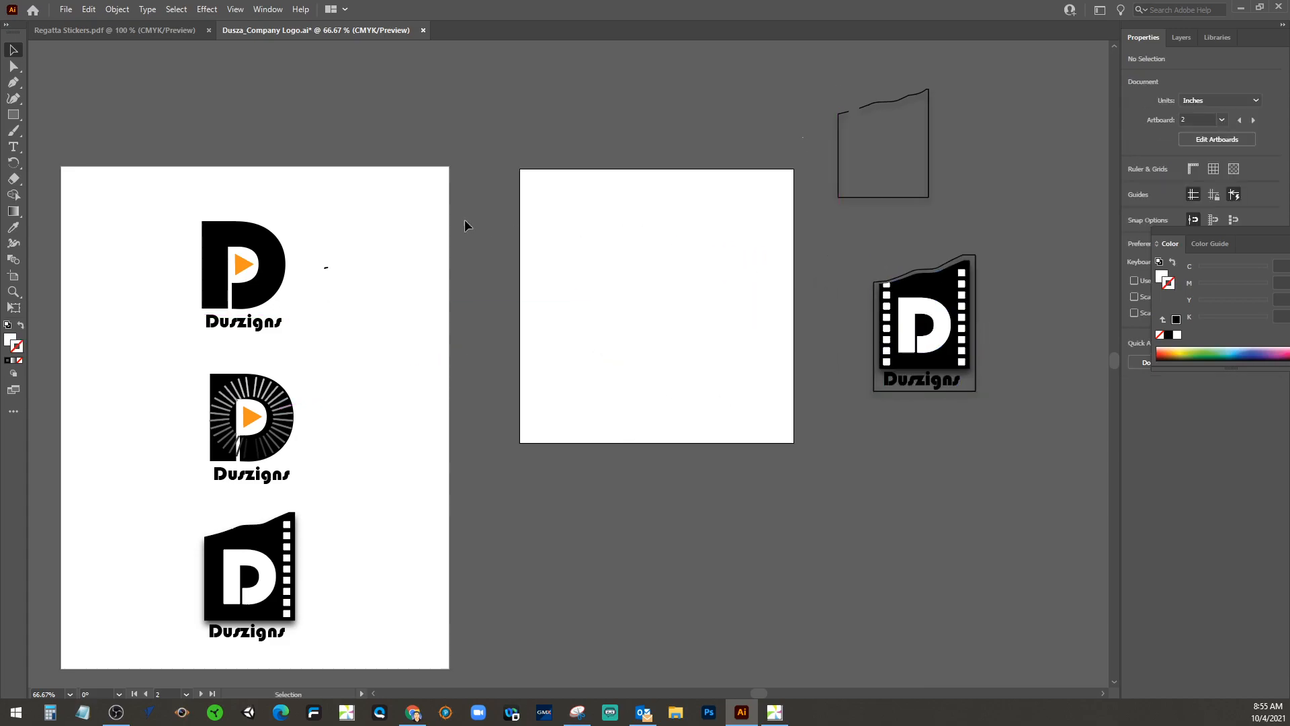
Draw a rectangle about 3.97 in wide by 3.76 in high inside the empty Artboard 2
click(12, 114)
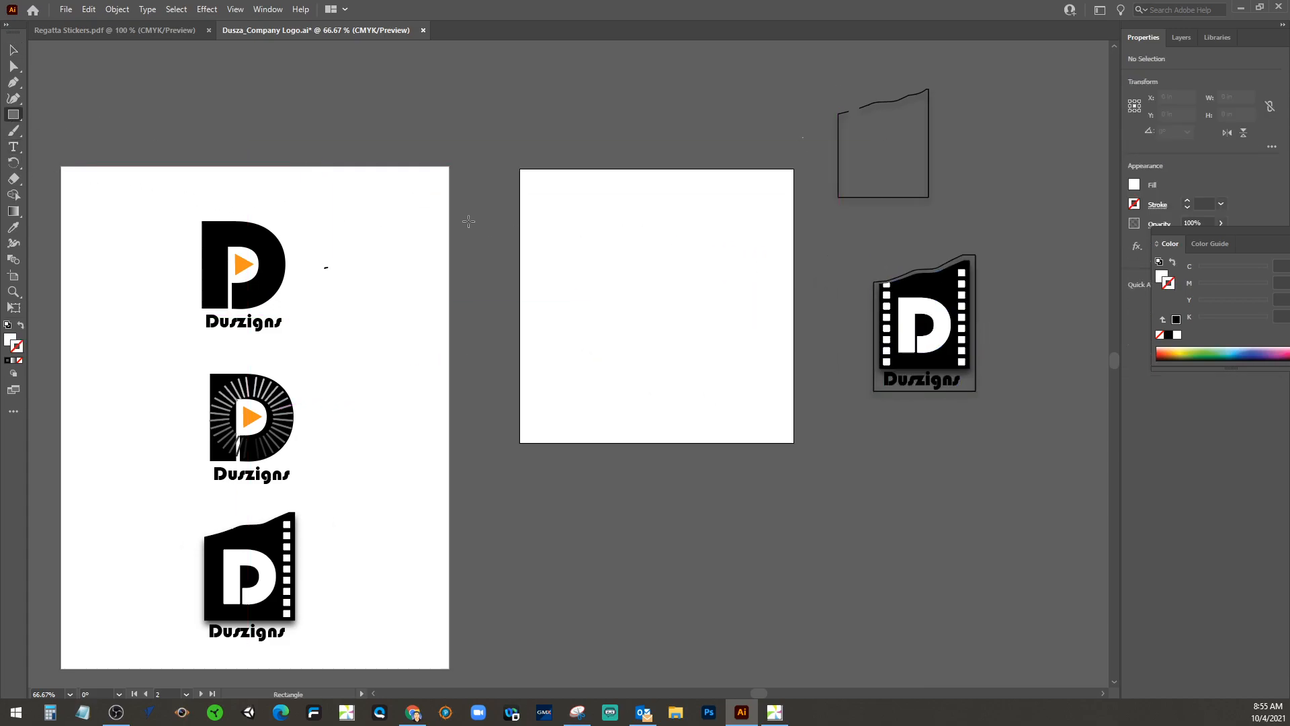
drag(571, 226, 731, 384)
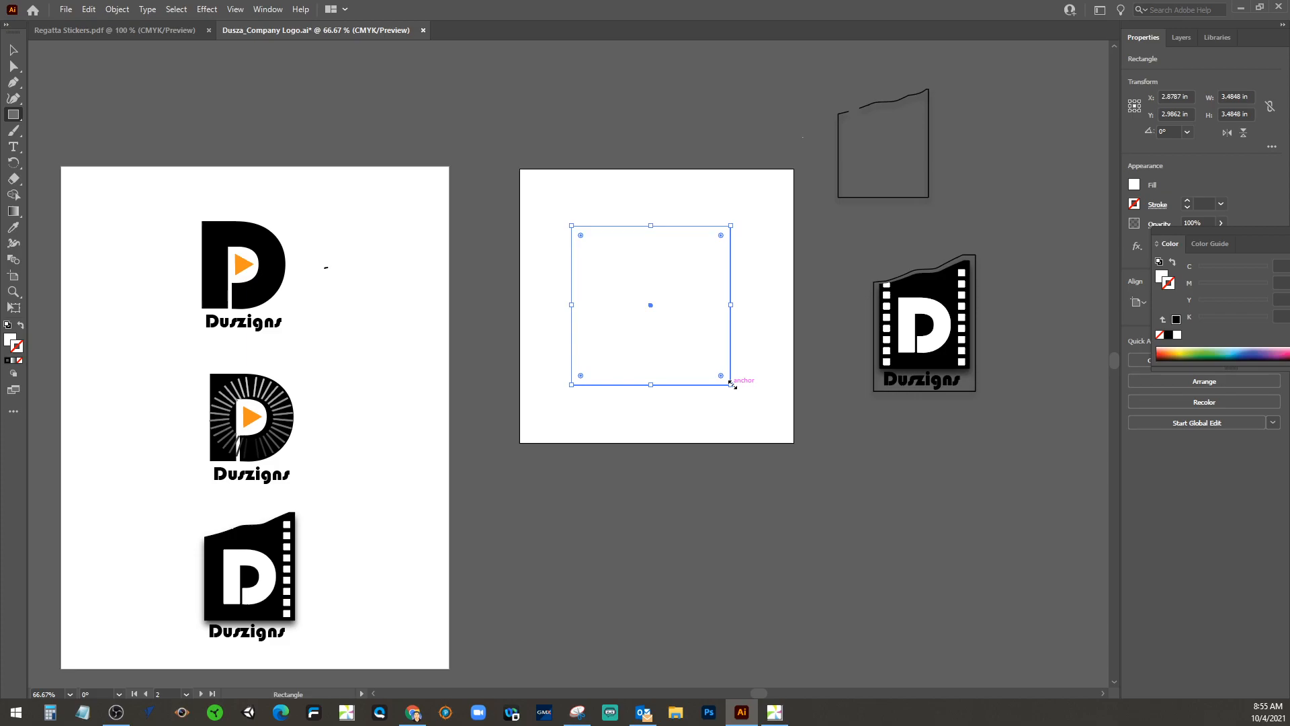
drag(731, 385, 752, 397)
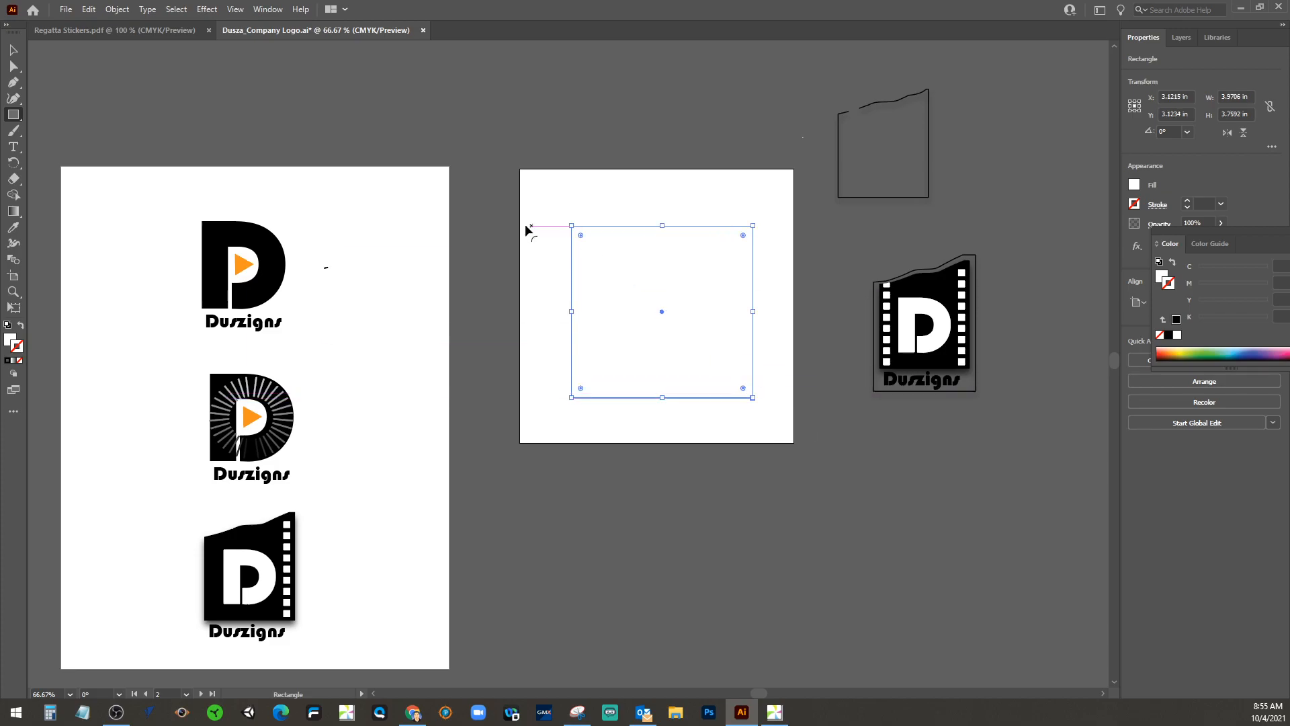
Shrink the rectangle to about 3.36 in wide by 3.18 in high and nudge it on Artboard 2
drag(752, 399, 725, 371)
click(12, 51)
drag(592, 228, 597, 232)
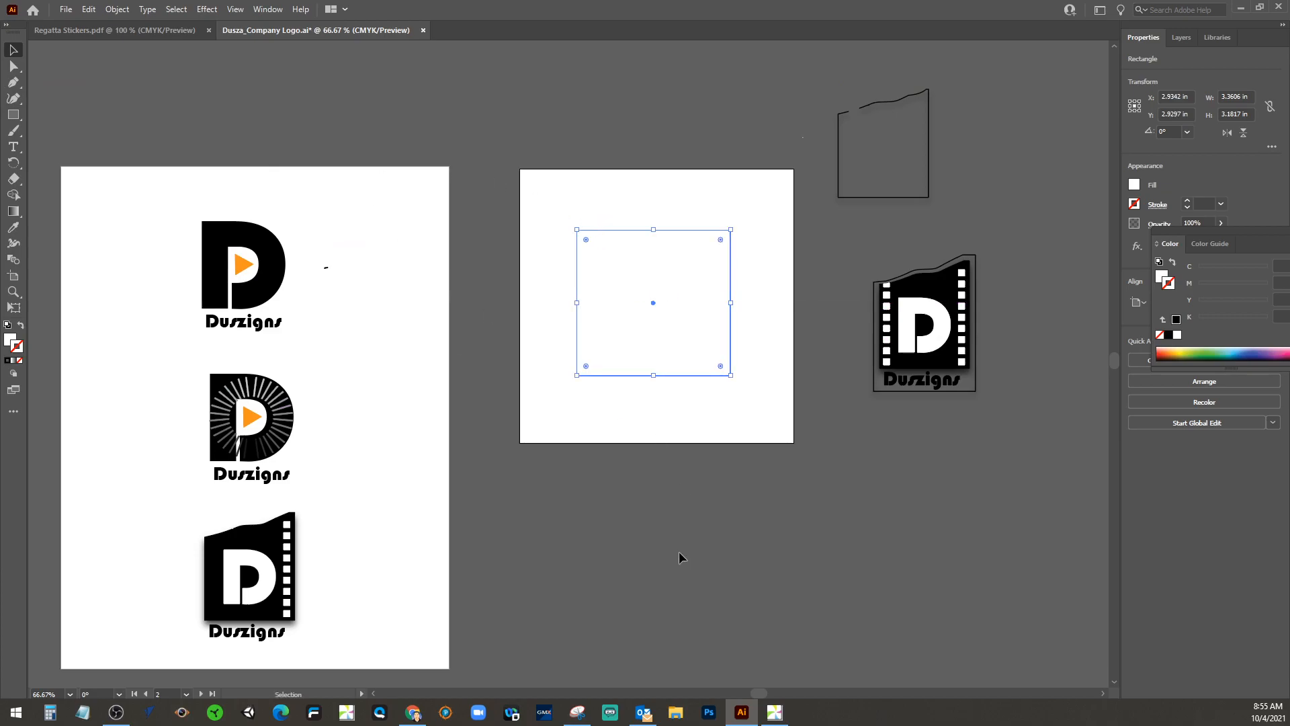
Check the cutting box dimensions on the assignment page in the browser, and return to Illustrator
click(411, 712)
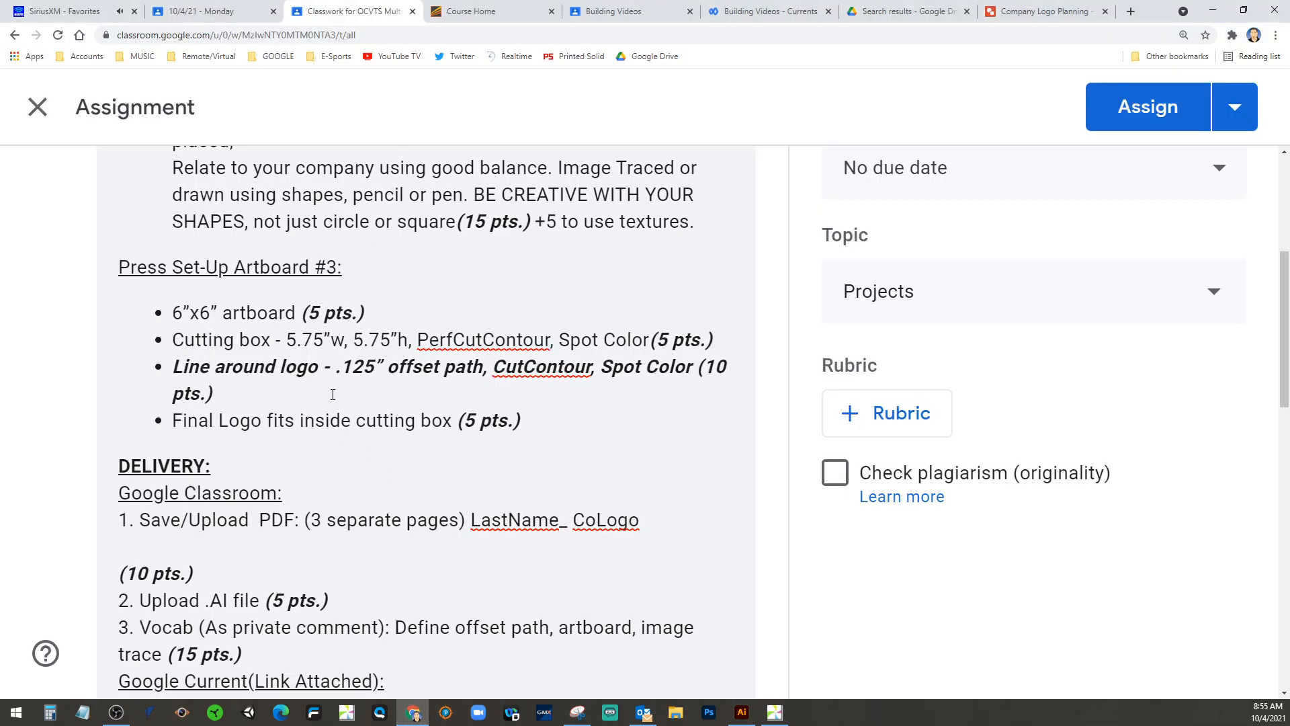
drag(287, 339, 395, 338)
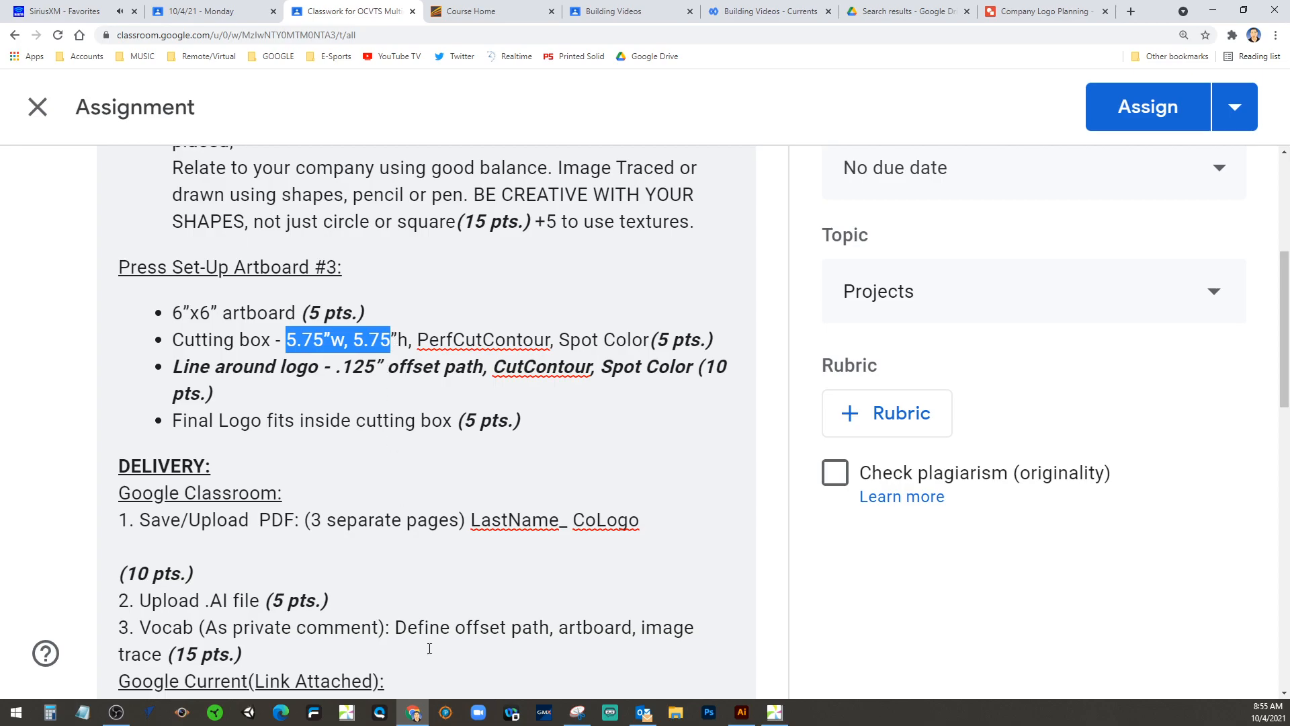
click(742, 712)
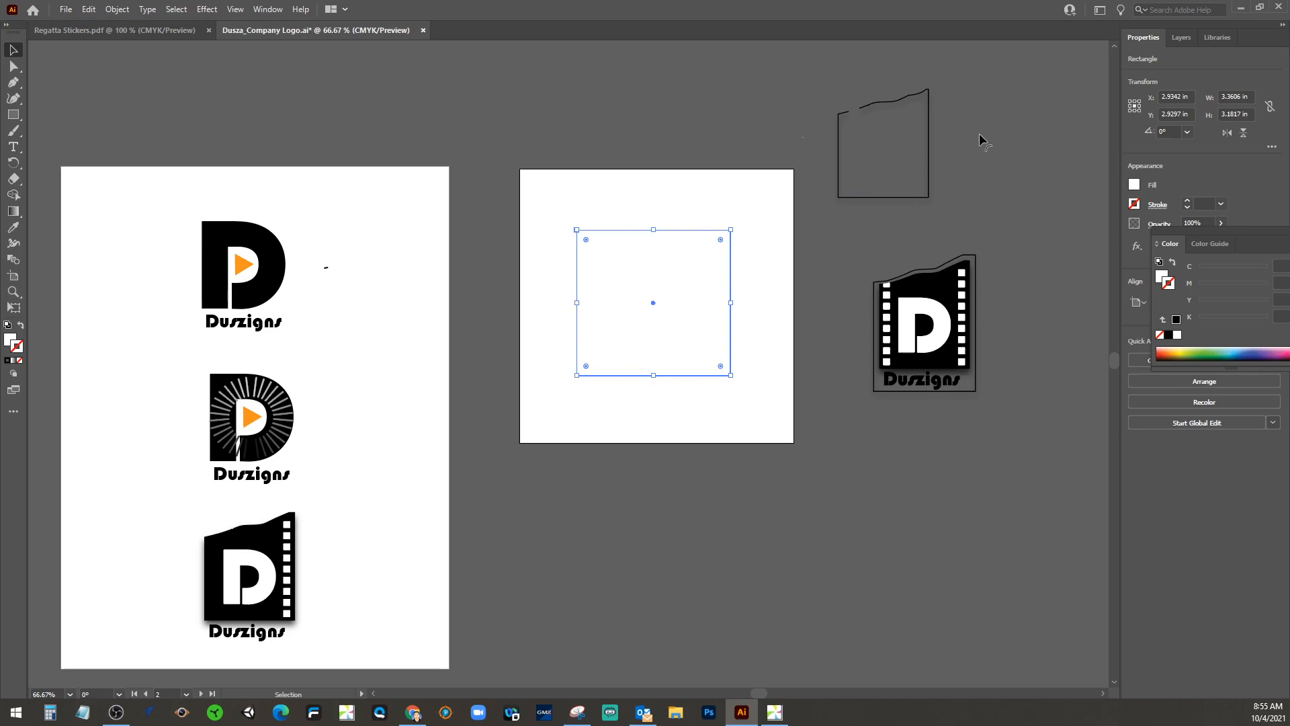
Set the rectangle's width and height to 5.5 in each
click(1230, 97)
click(1219, 165)
click(1227, 93)
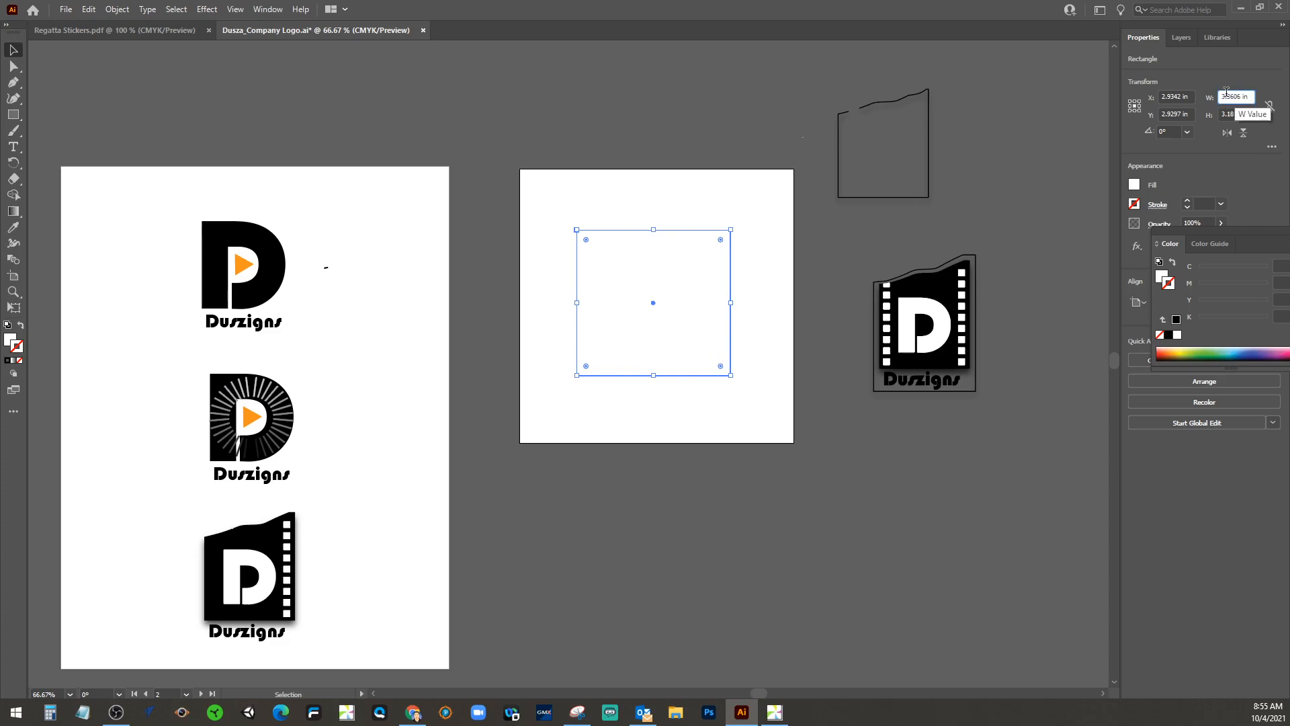
double_click(1222, 97)
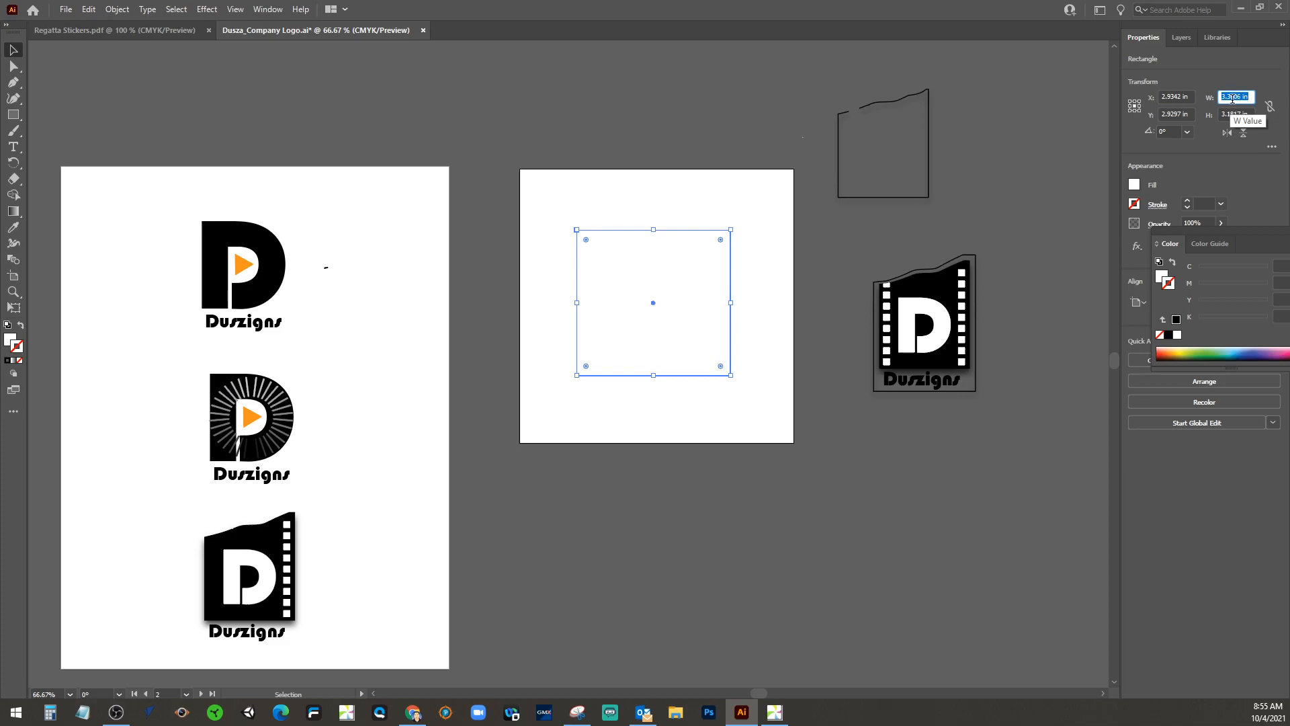
text(5.5)
key(Tab)
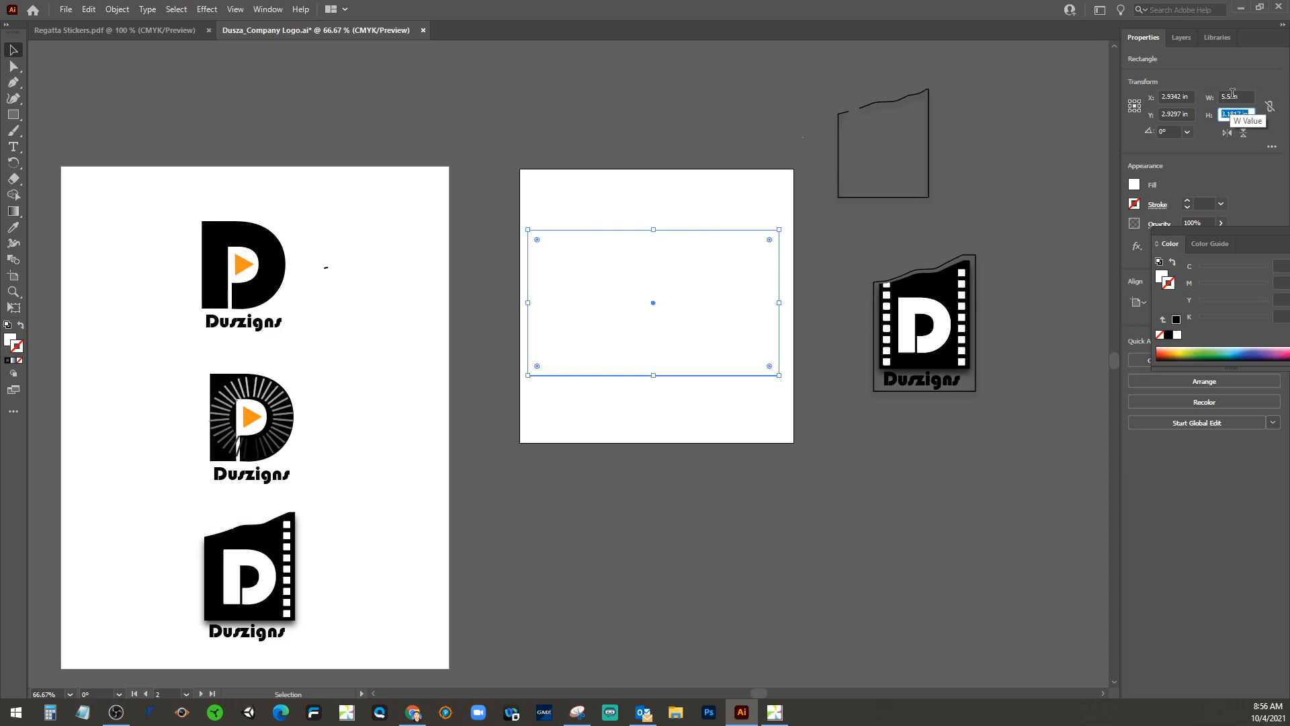
text(5.5)
key(Tab)
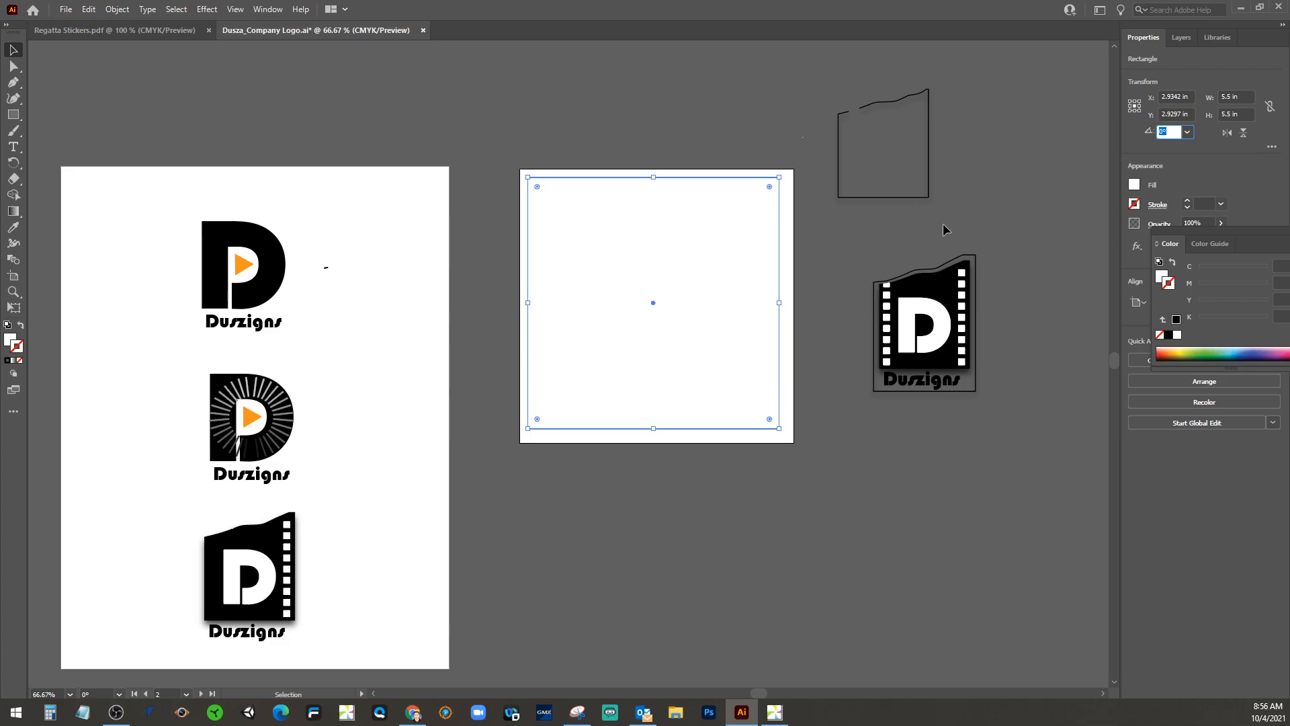
Give the rectangle a 1 pt black stroke with no fill, leaving the stroke active
click(9, 360)
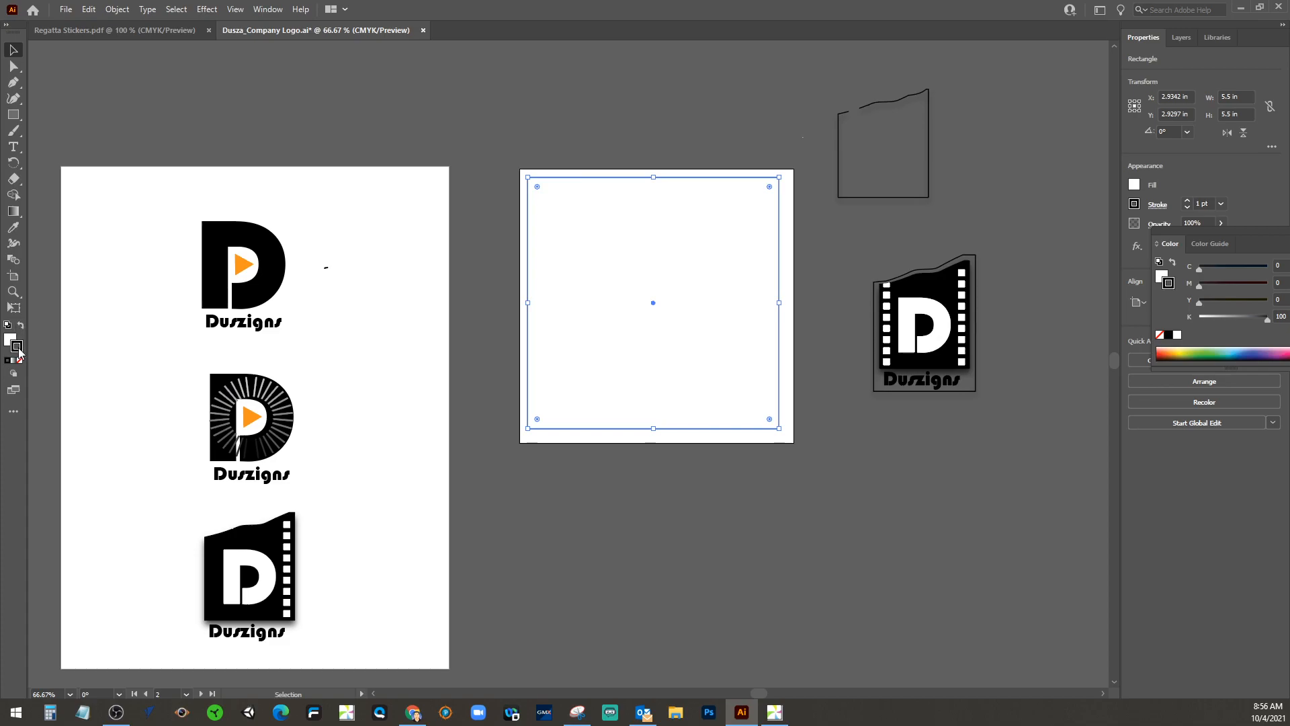
click(19, 361)
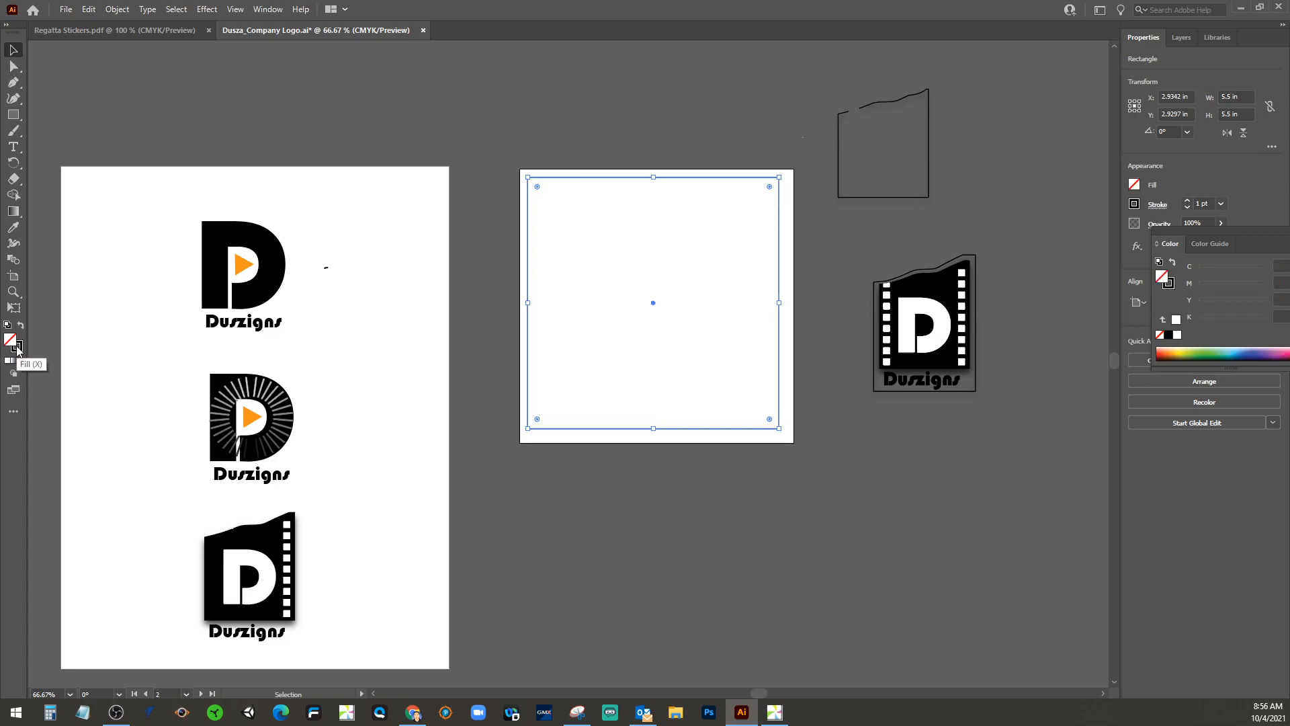
click(18, 348)
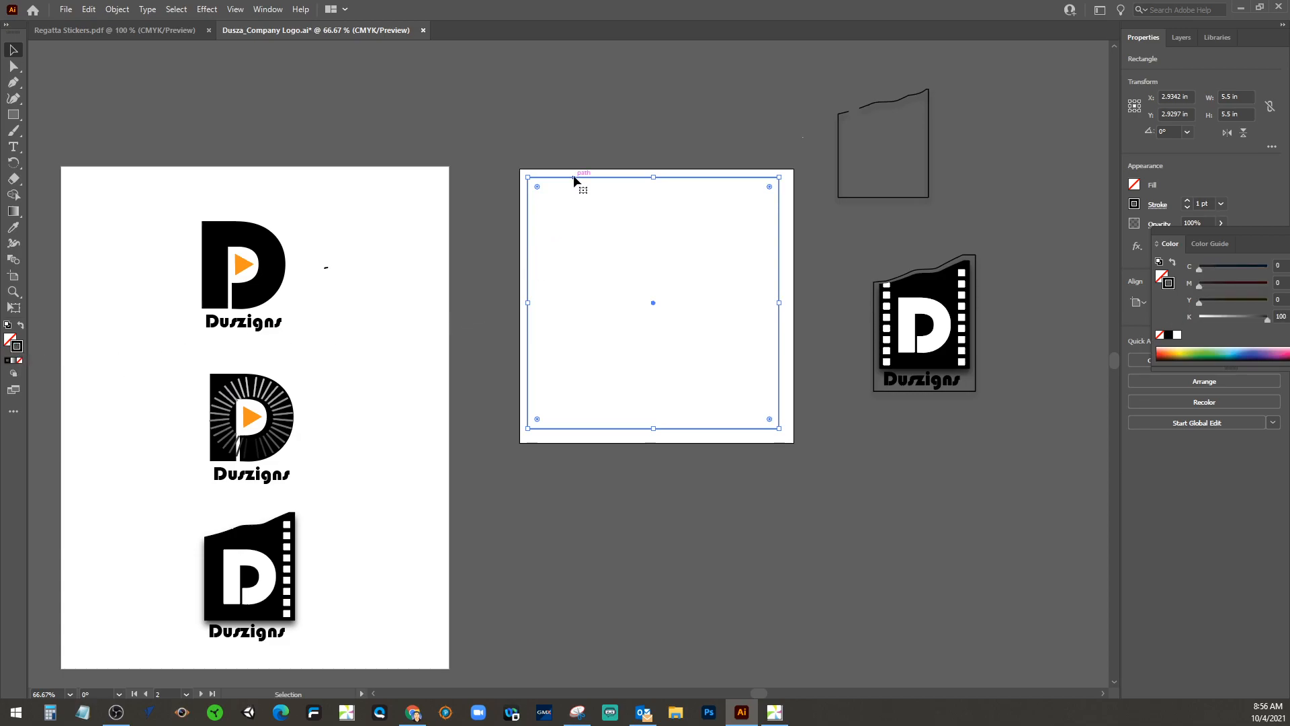
Center the 5.5 in square horizontally on Artboard 2 with nearly even margins above and below
drag(575, 176, 579, 175)
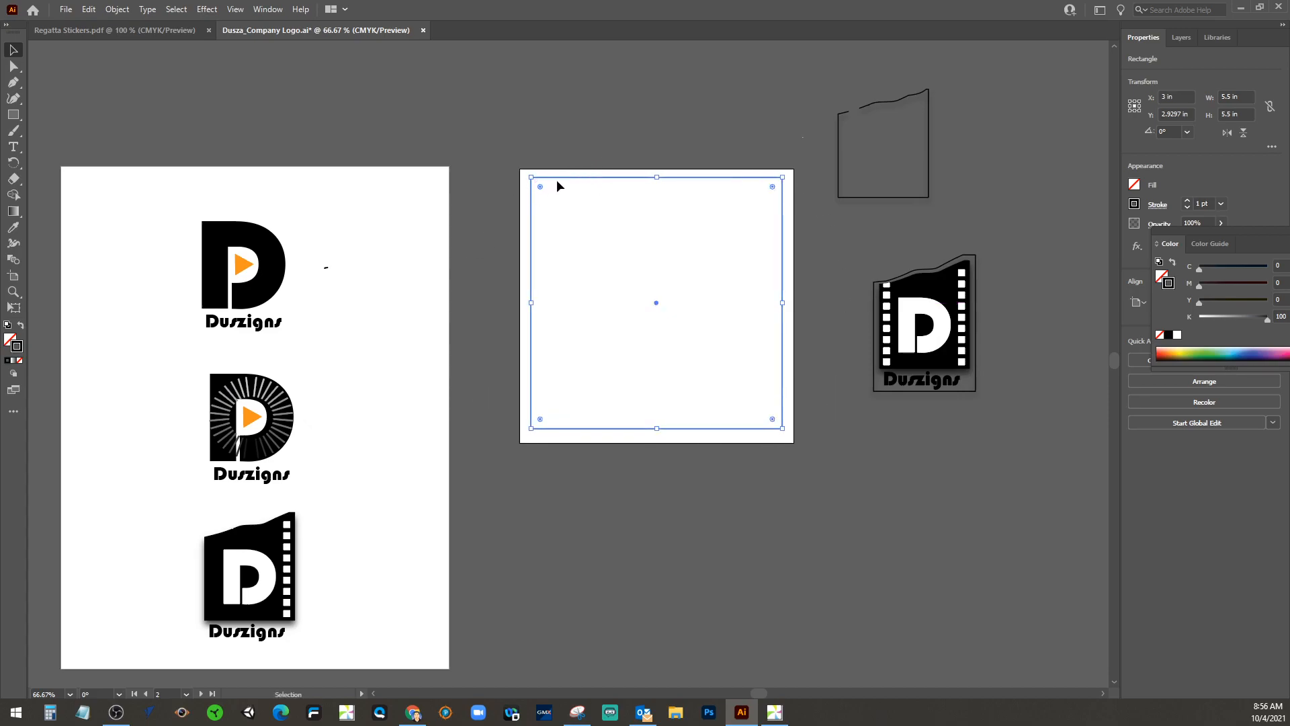
drag(558, 179, 562, 176)
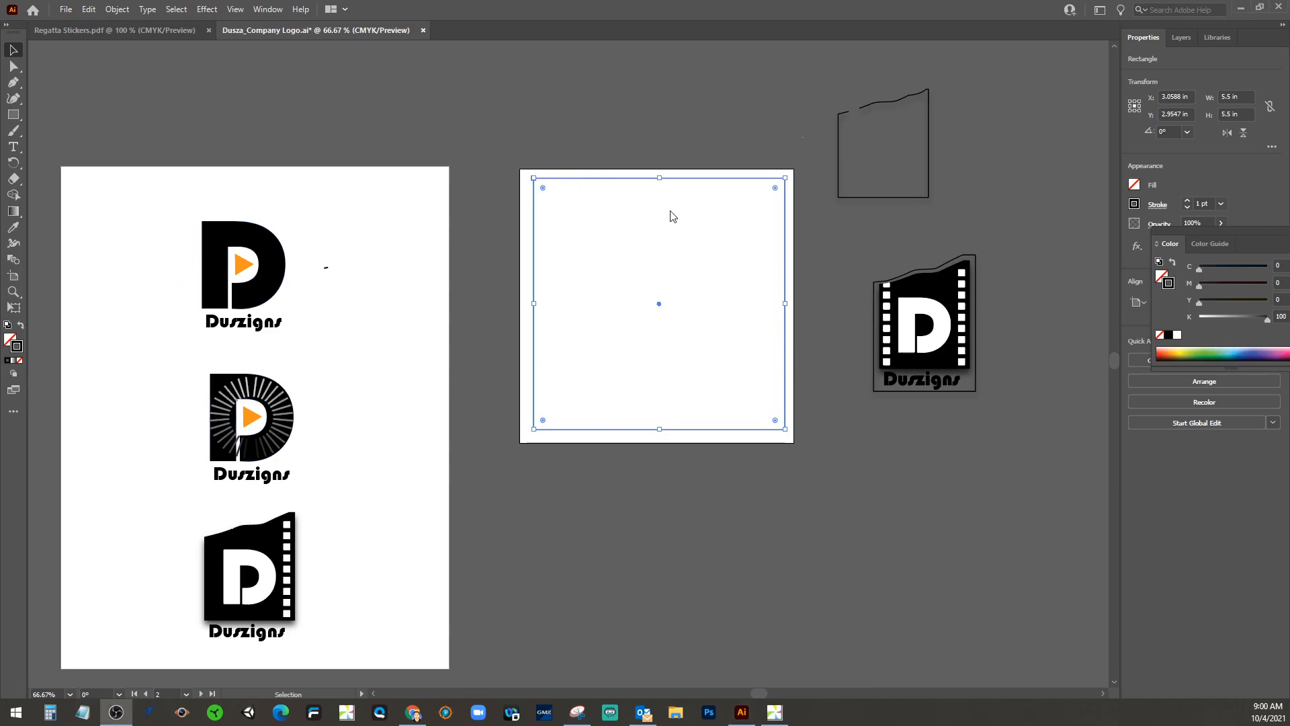
click(645, 178)
drag(643, 178, 642, 178)
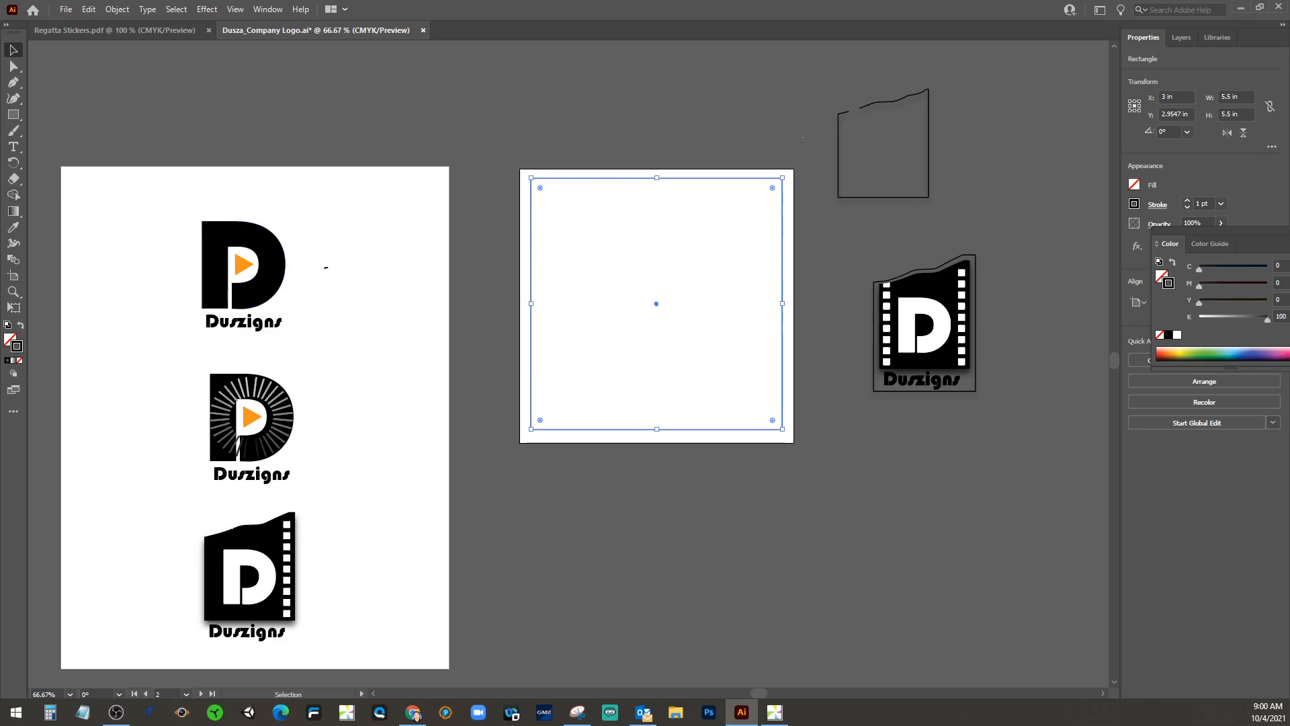
Bring up the document's swatches and place them beside Artboard 2
drag(1, 250, 915, 291)
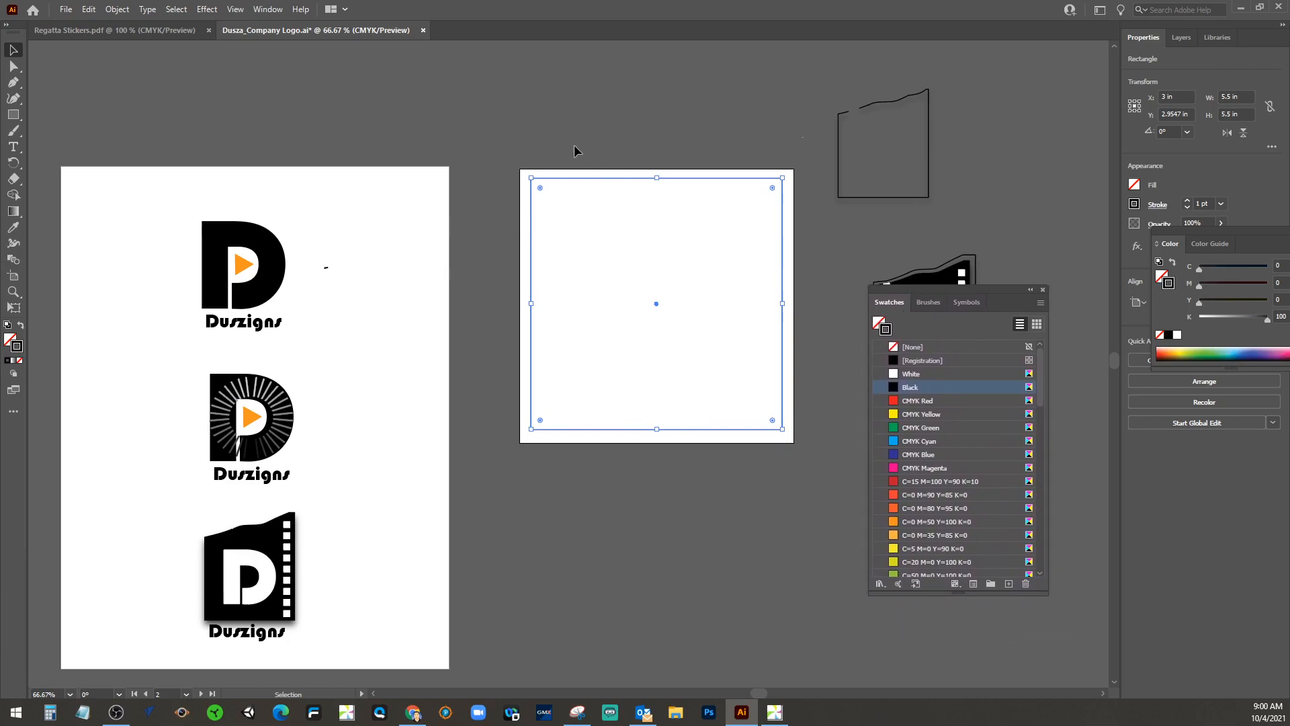
click(272, 10)
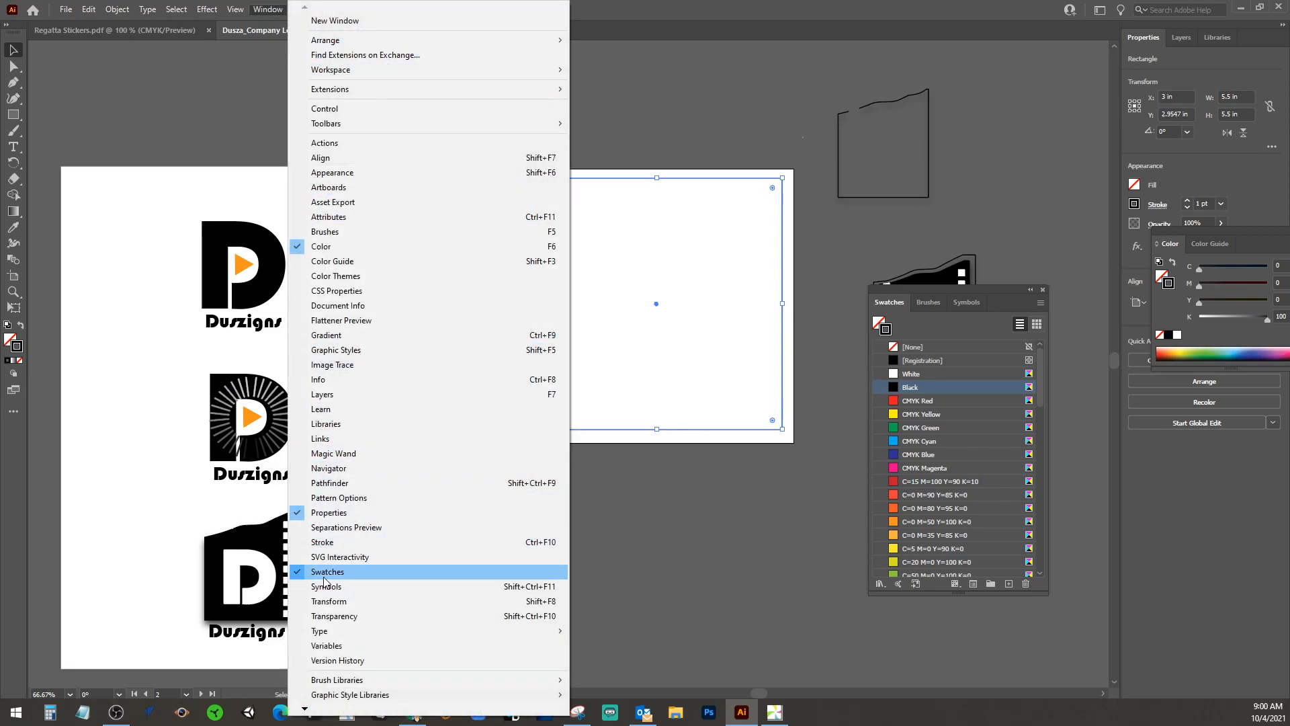
drag(969, 286, 930, 194)
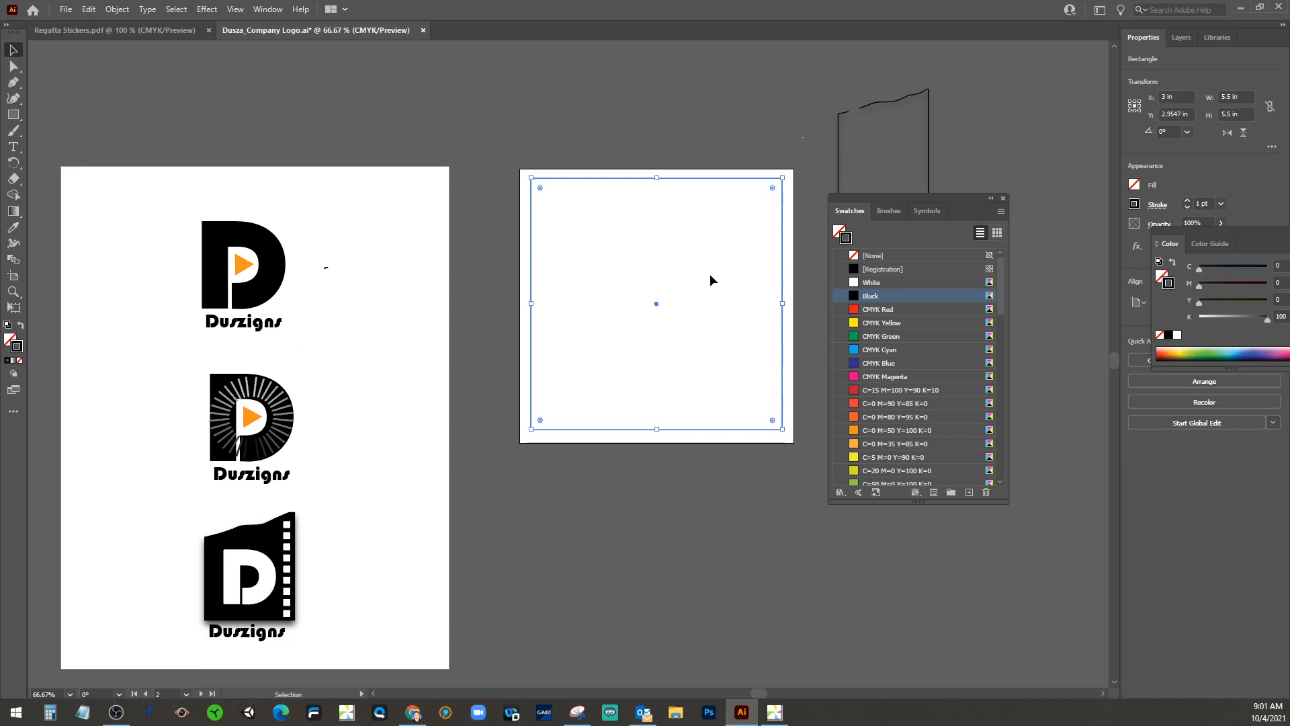
Make the square's black stroke the active color and start a new swatch from it, keeping the dialog clear of the square
click(1001, 213)
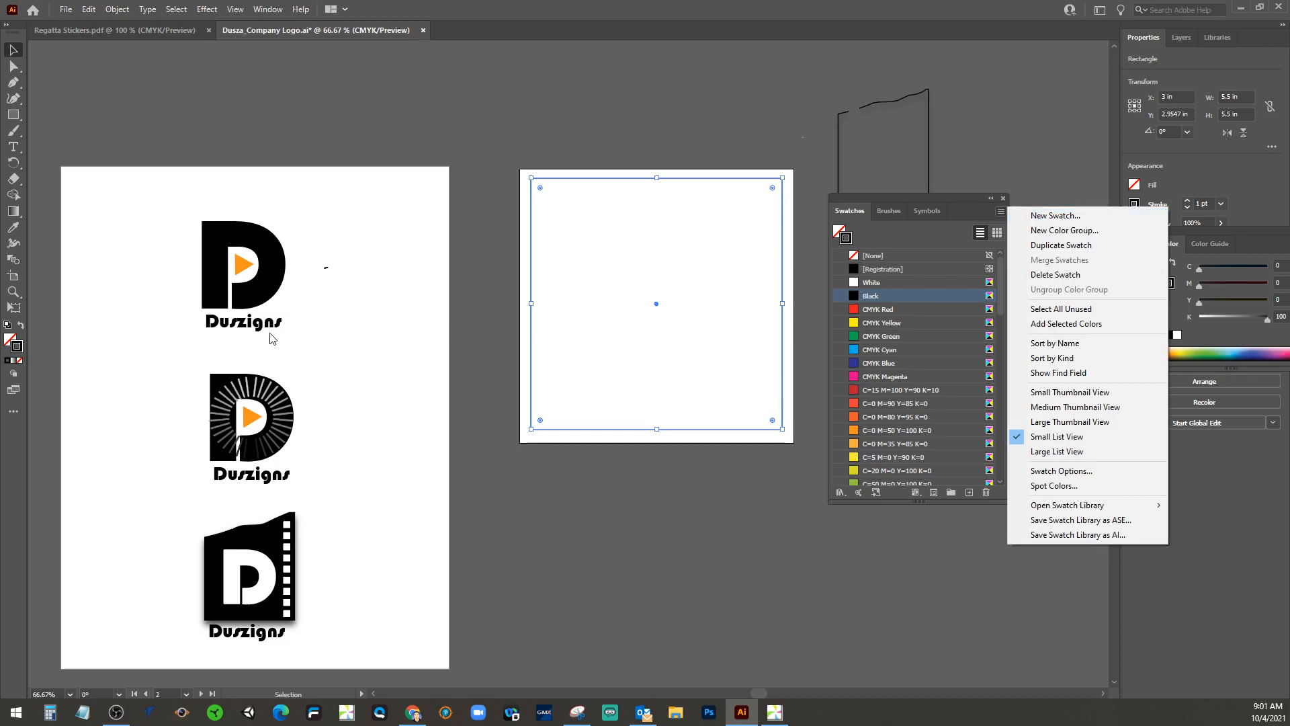
click(11, 342)
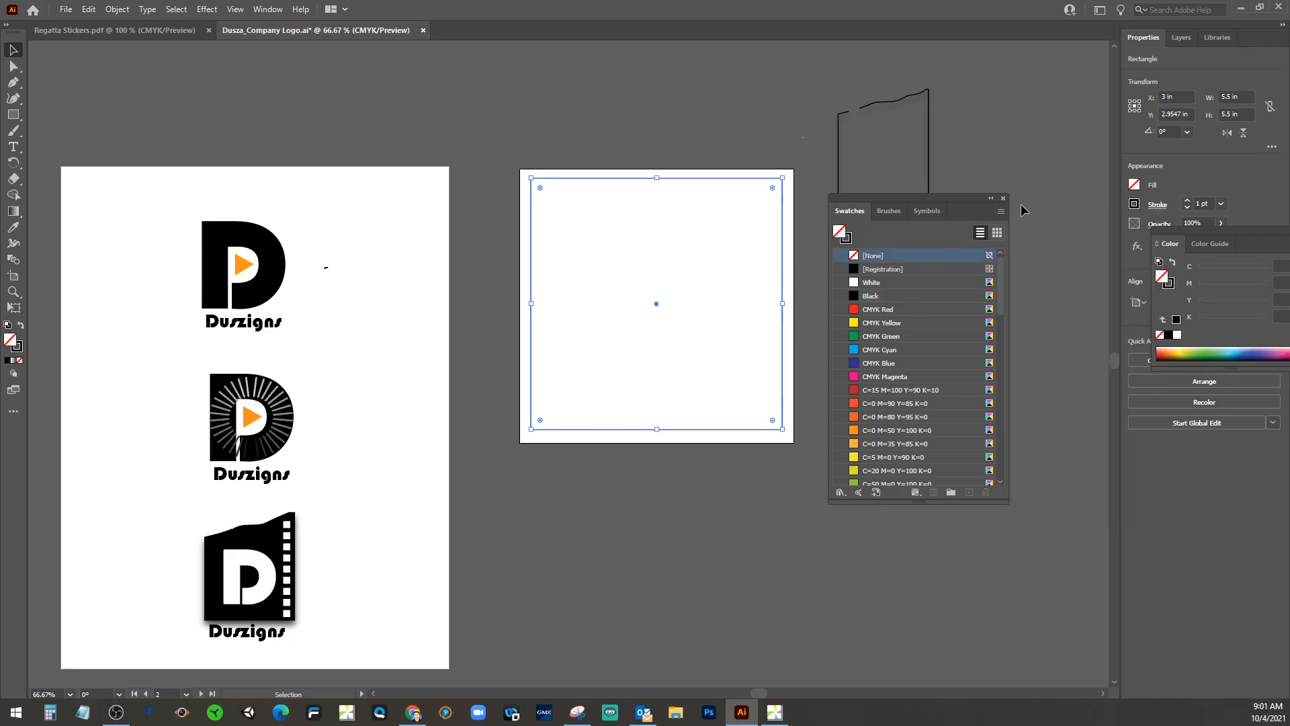
click(1000, 211)
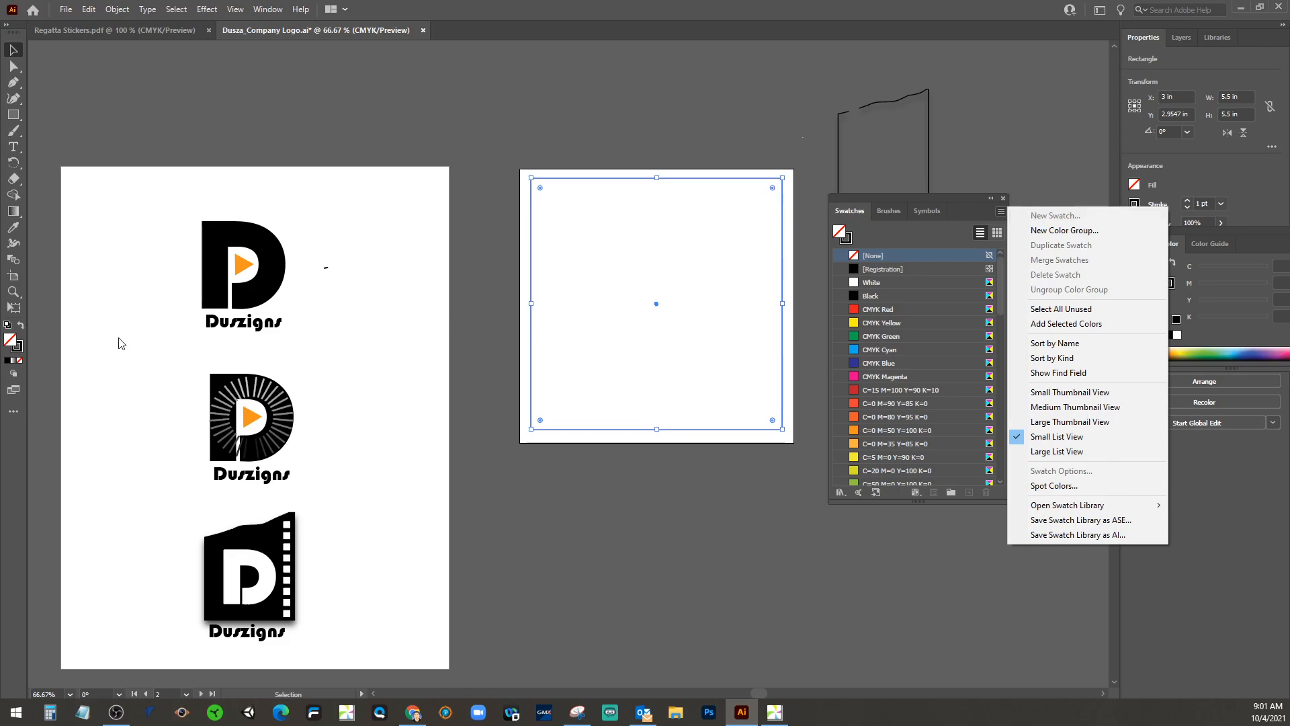
click(17, 346)
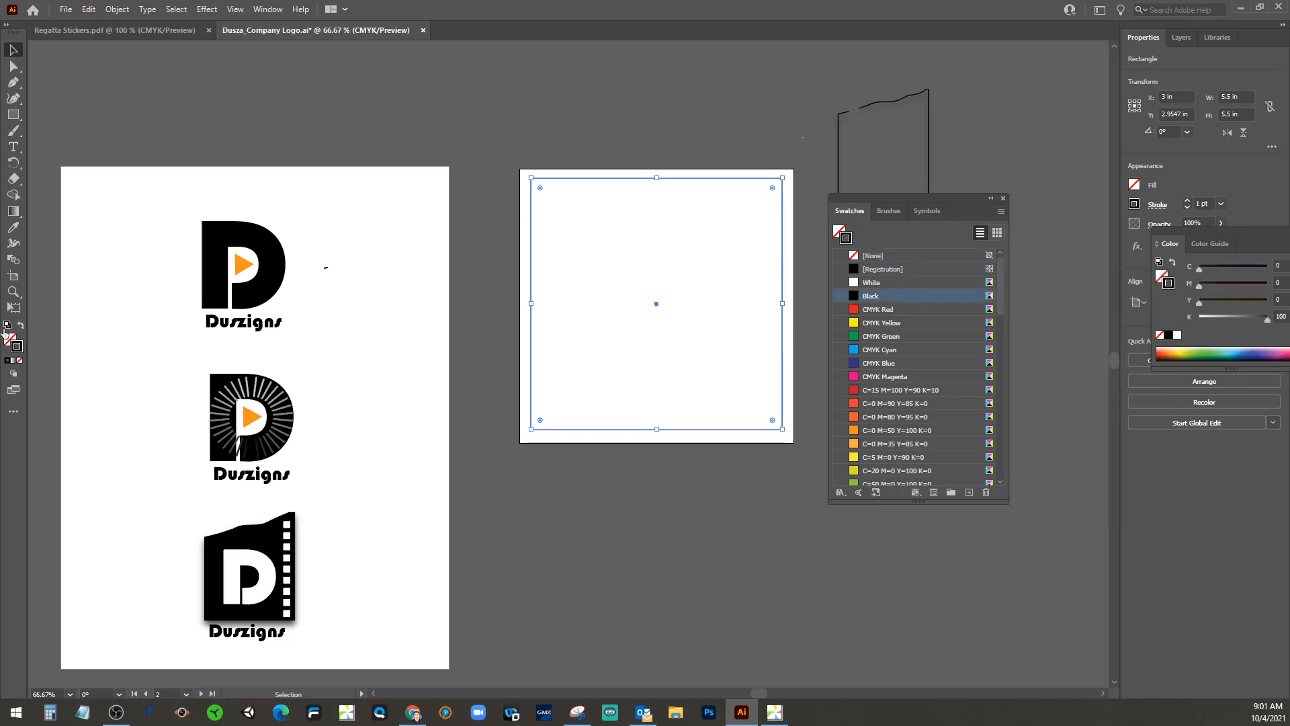
click(1000, 211)
click(1023, 219)
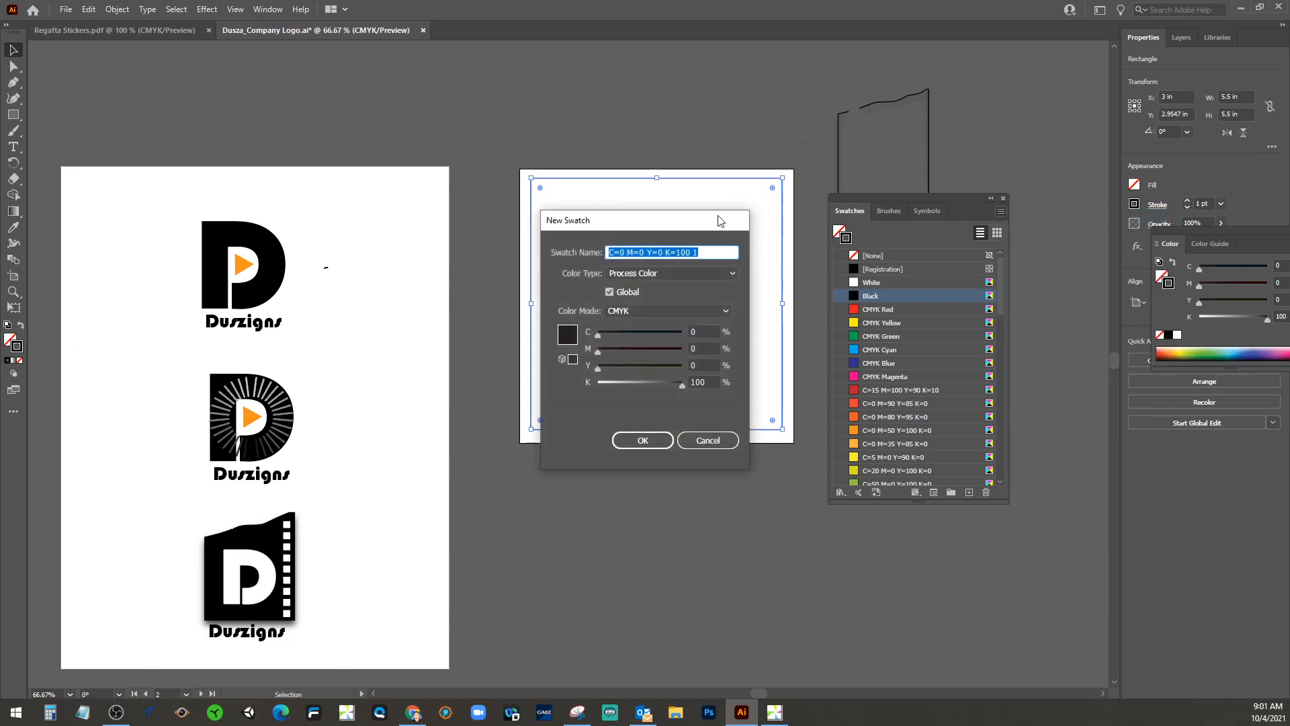
drag(625, 225, 807, 326)
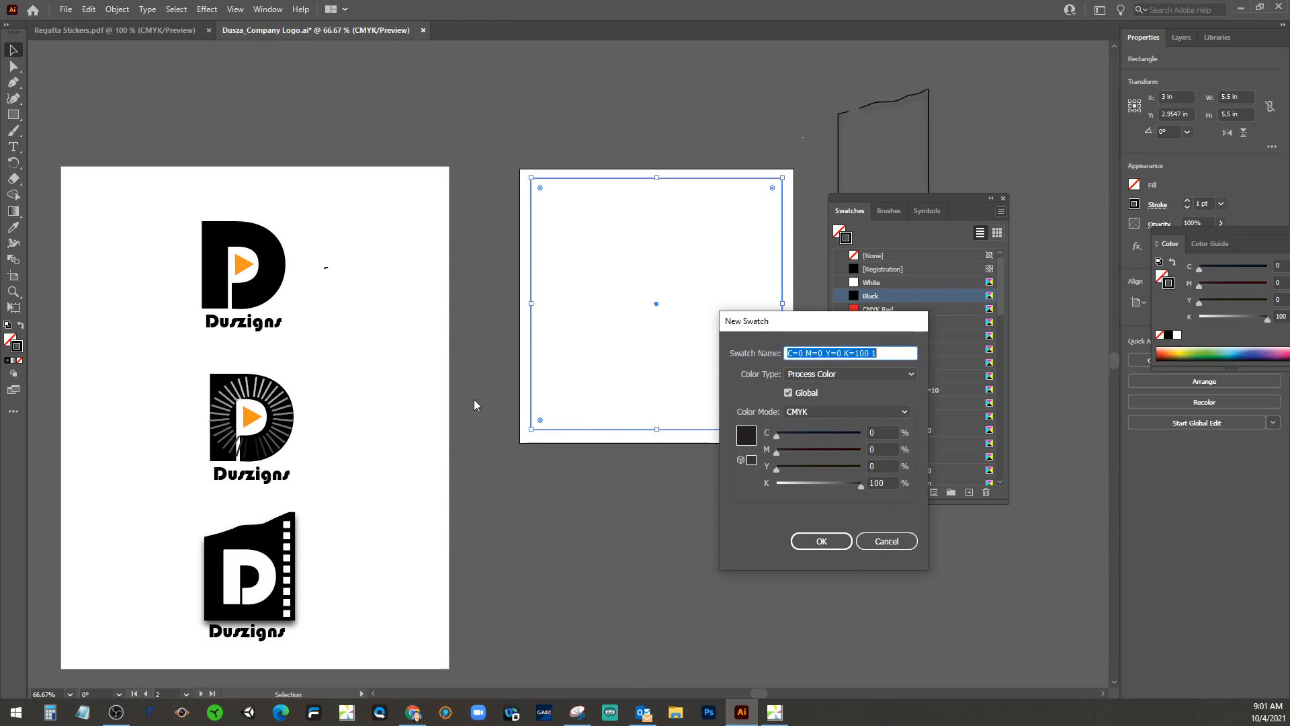
Copy PerfCutContour from the assignment page in the browser and use it as the new swatch's name in Illustrator
click(412, 712)
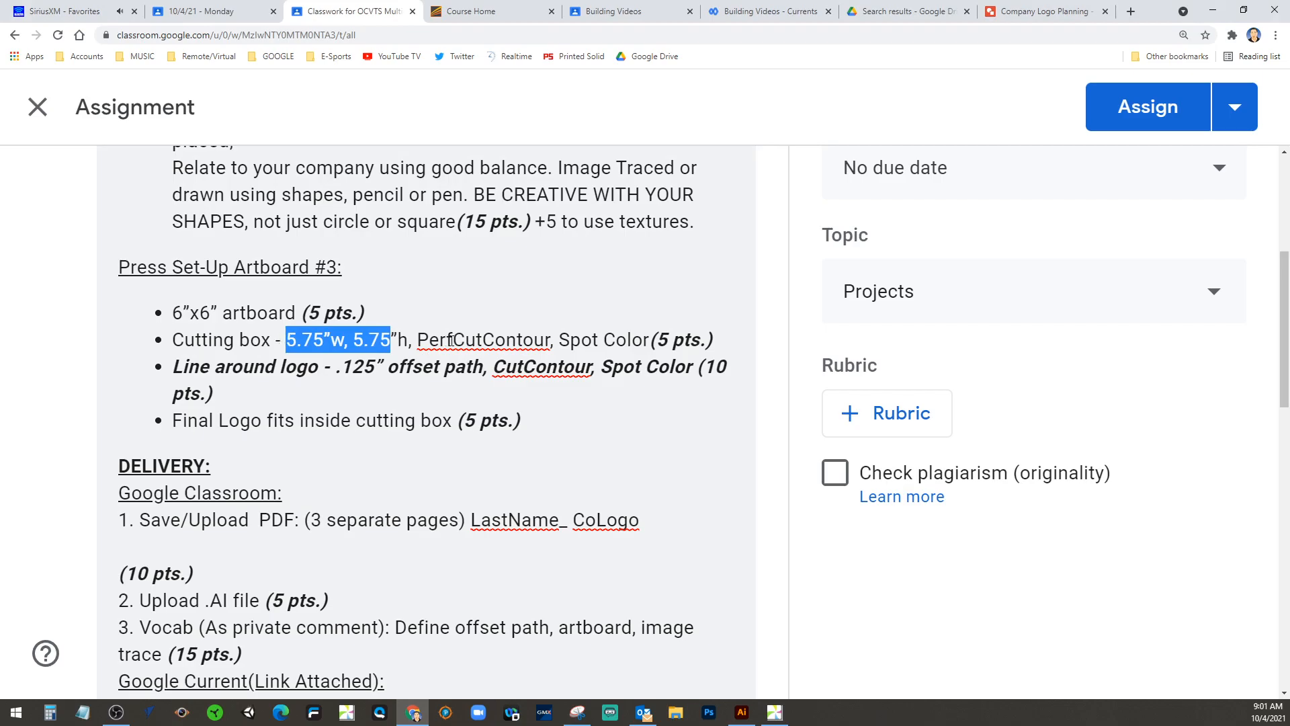
drag(419, 340, 550, 342)
key(ctrl+c)
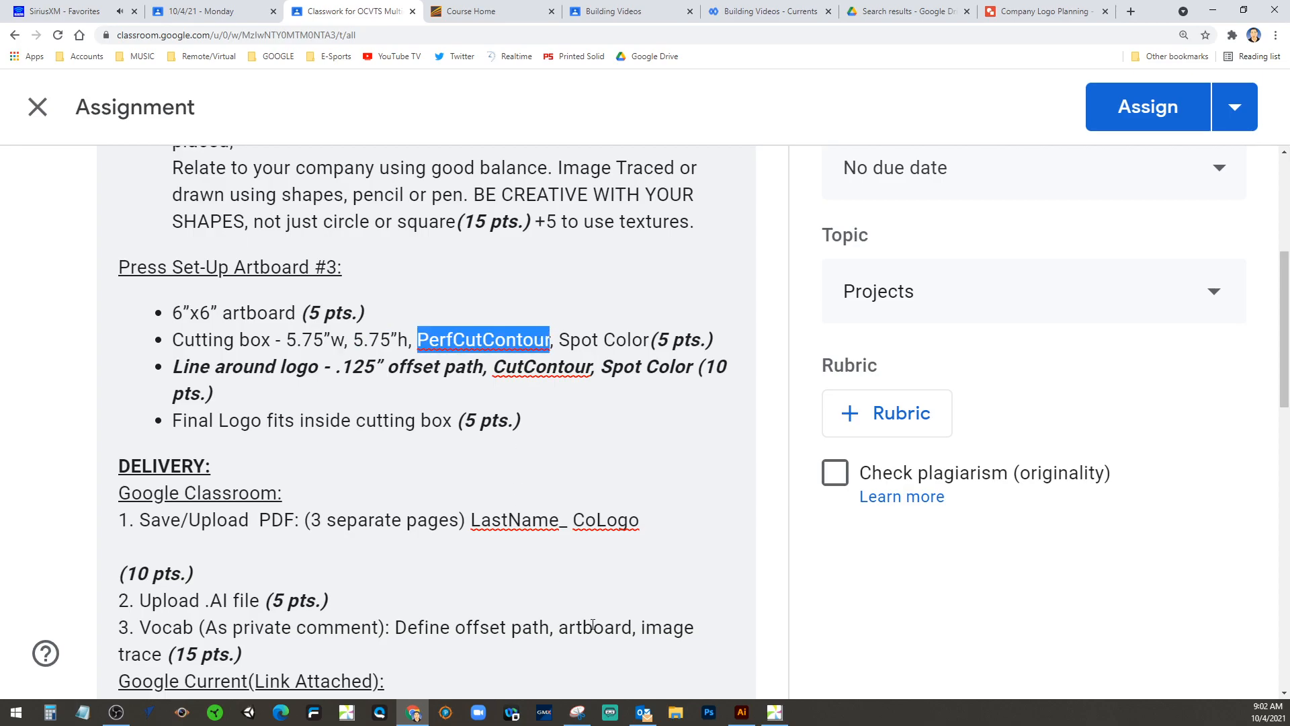
click(742, 712)
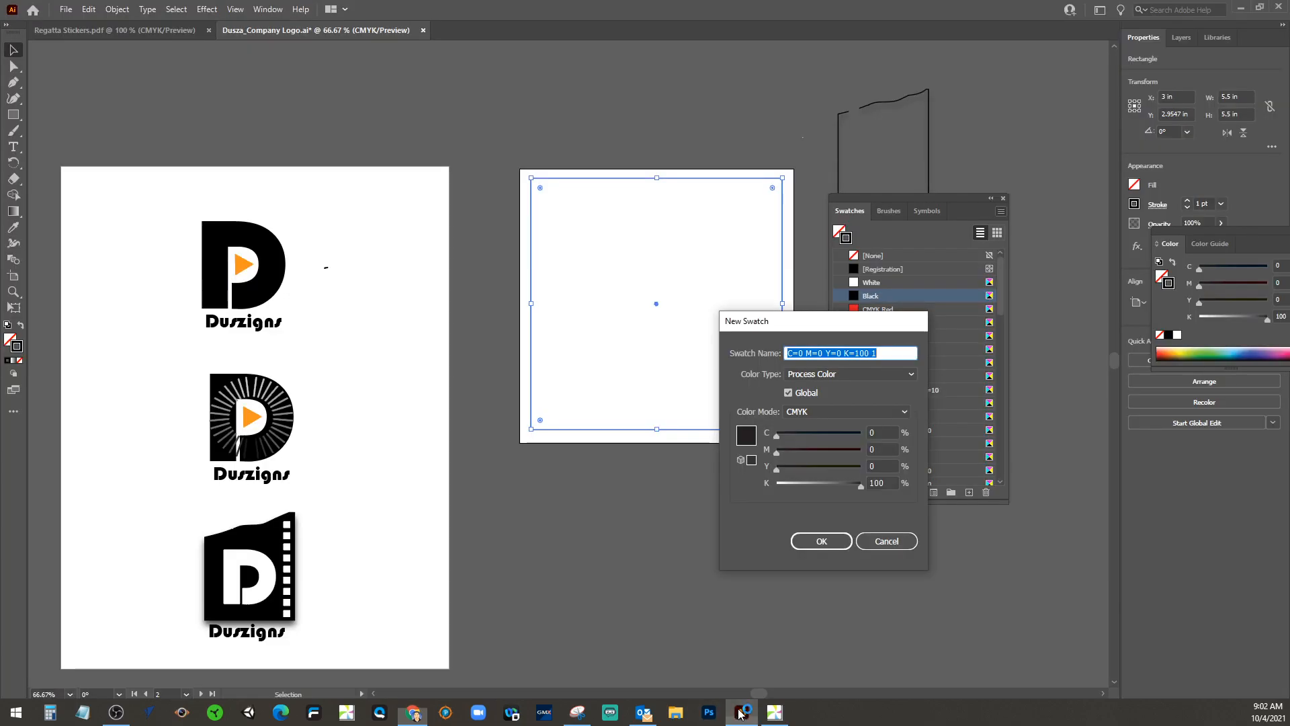
click(803, 356)
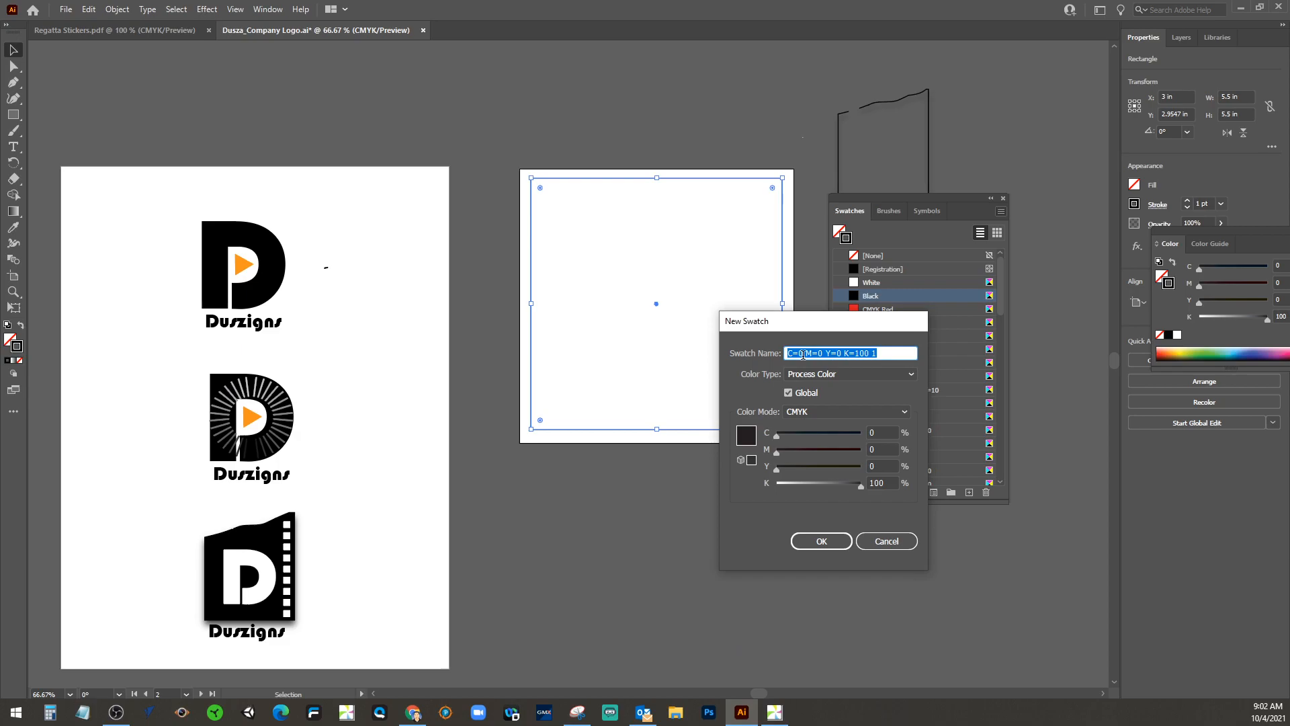
key(ctrl+v)
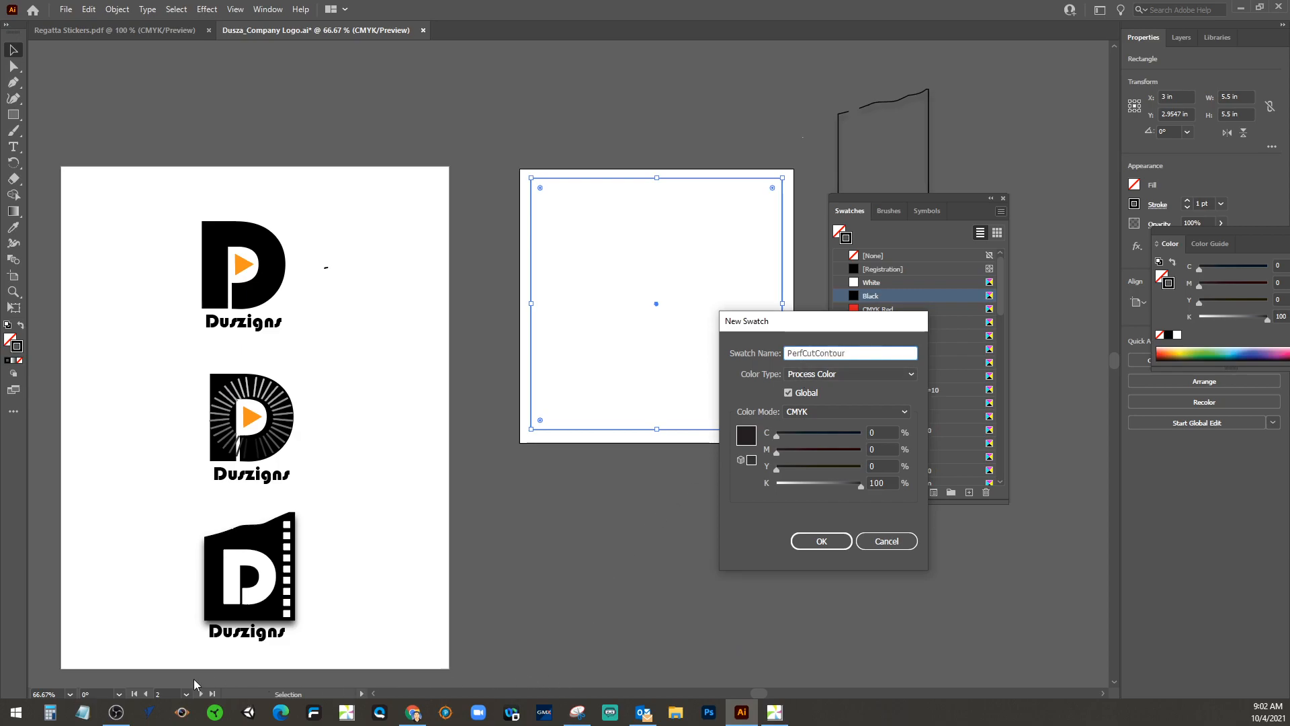
Paste PerfCutContour into a Notepad note to show its exact spelling, and place the note clear of the swatch settings
click(83, 712)
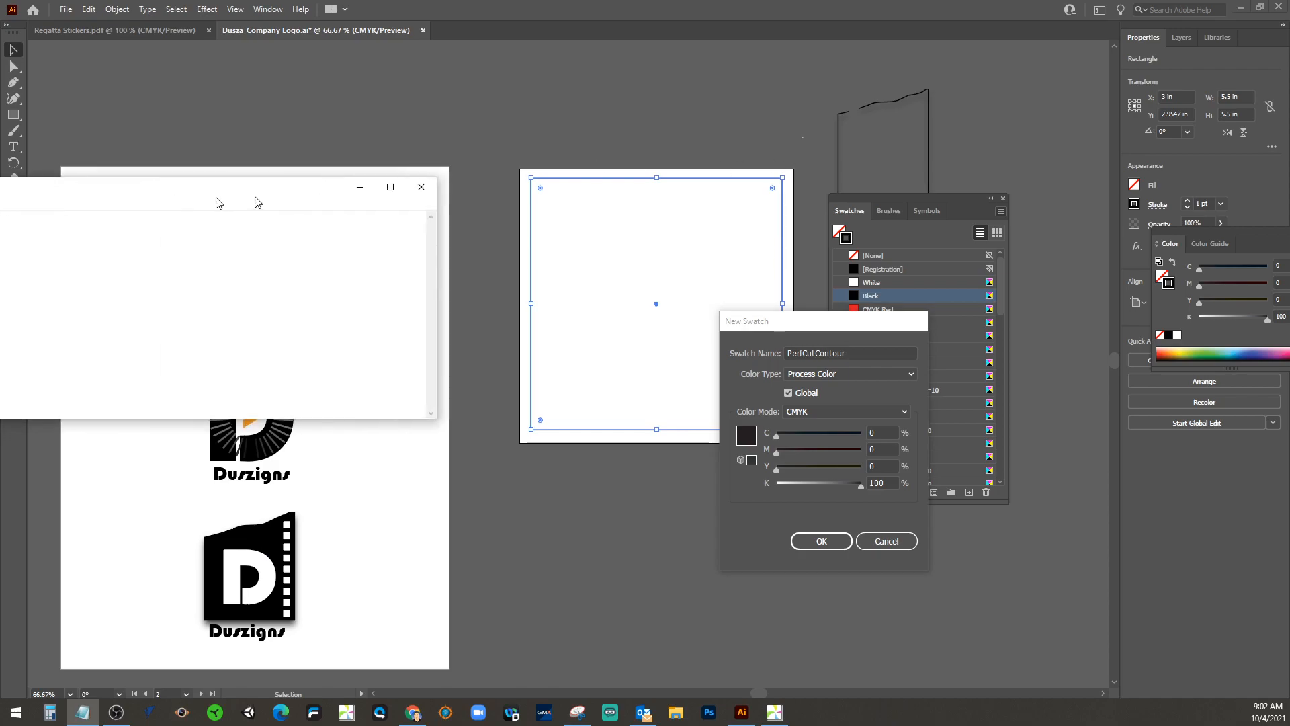
key(ctrl+v)
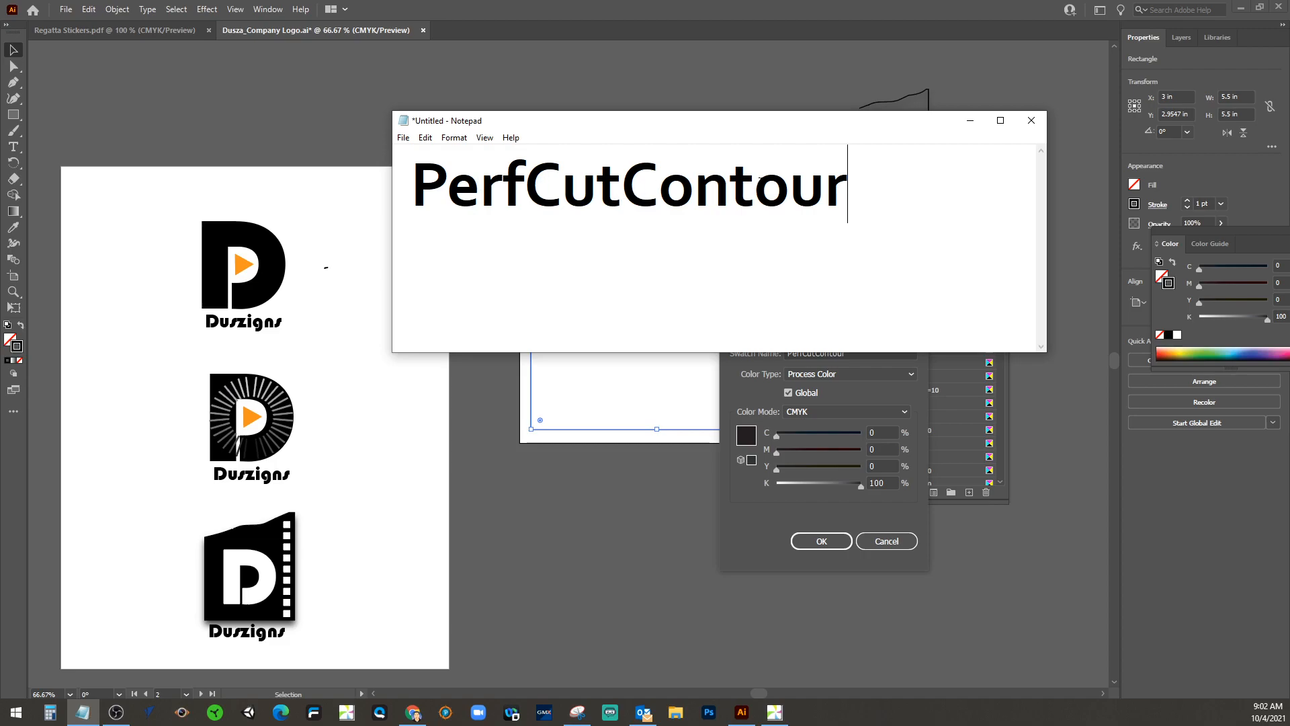
drag(795, 125, 562, 460)
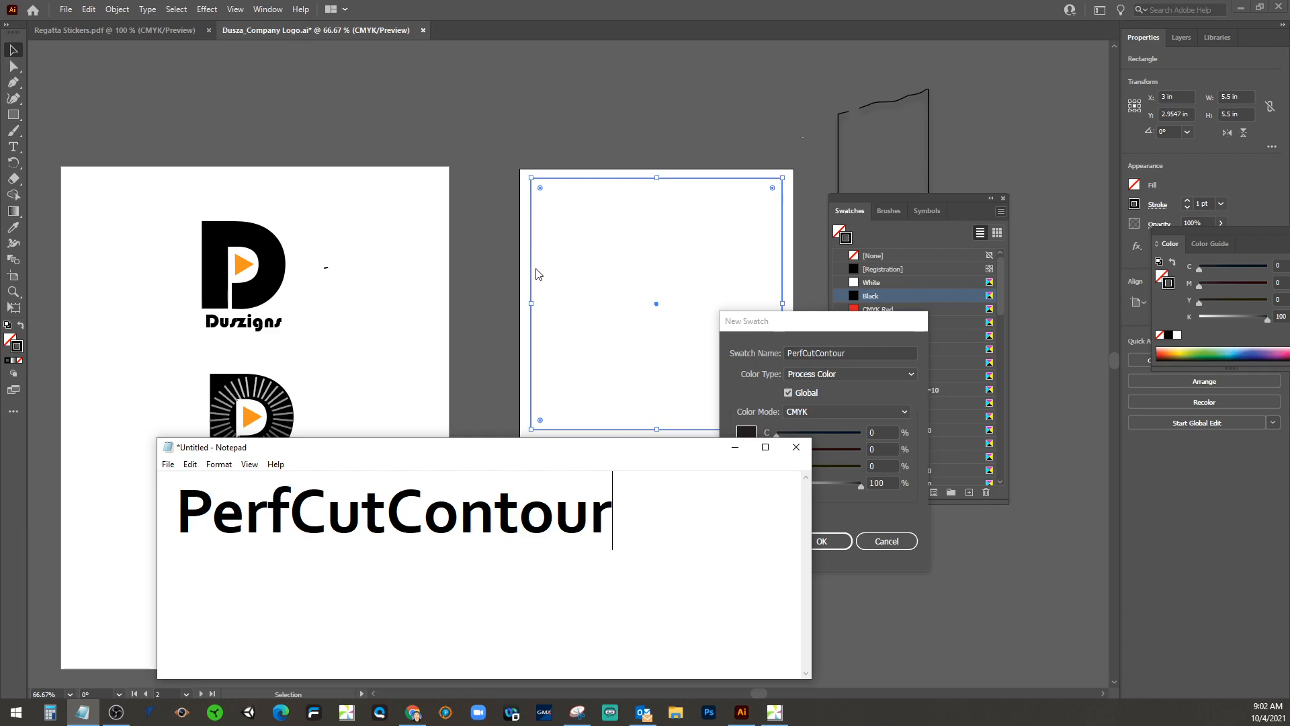
drag(244, 524, 290, 524)
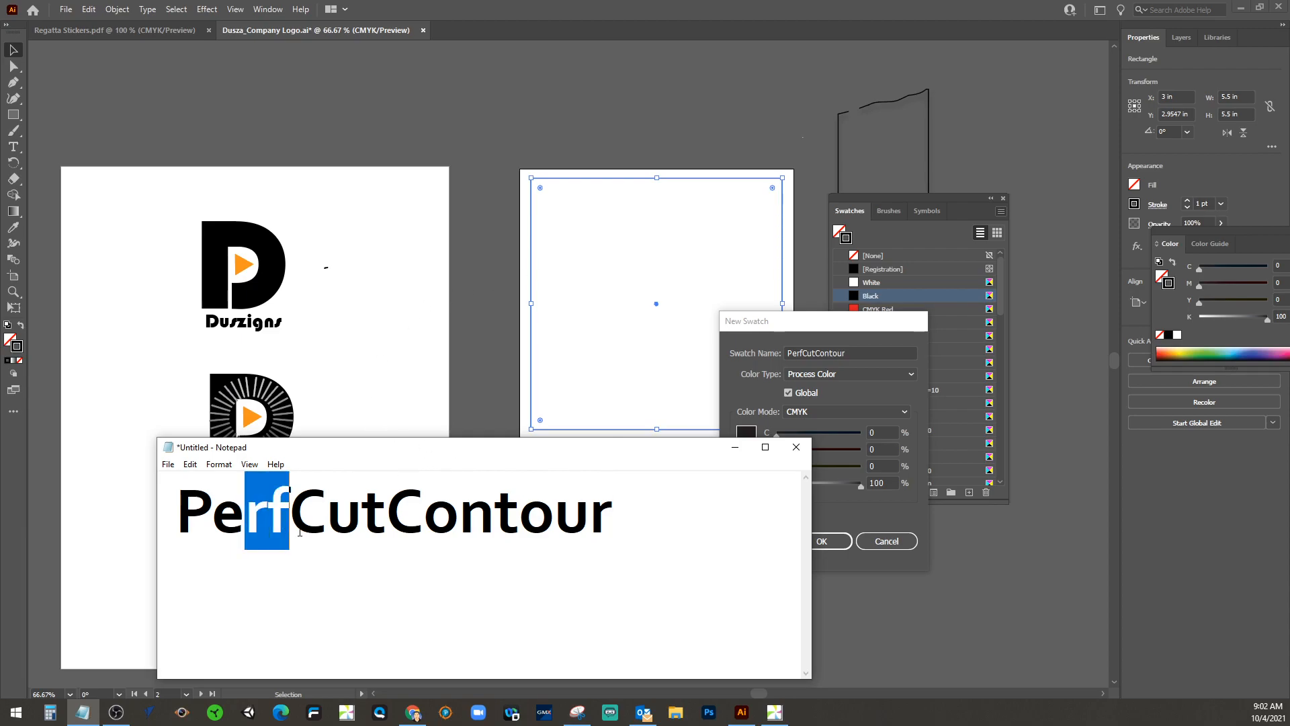
click(267, 524)
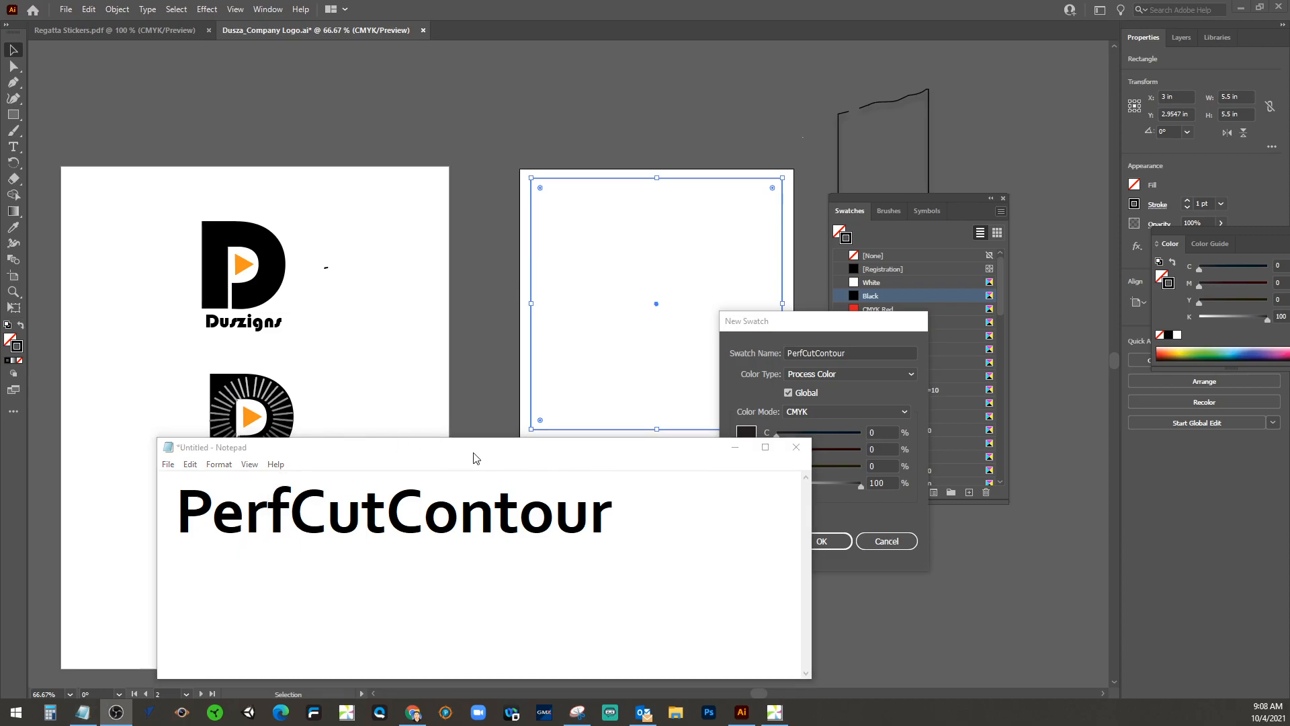
drag(472, 450, 335, 435)
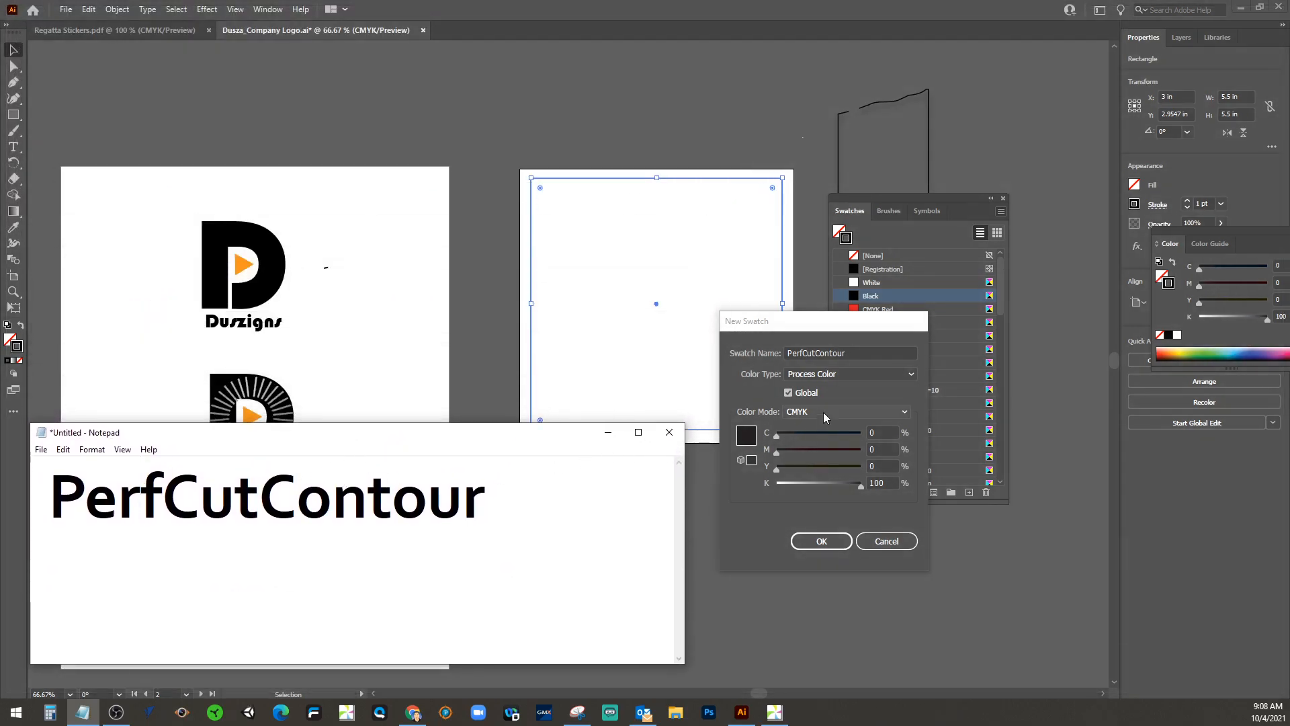
Set the PerfCutContour swatch's color type to Spot Color and create the swatch
click(844, 372)
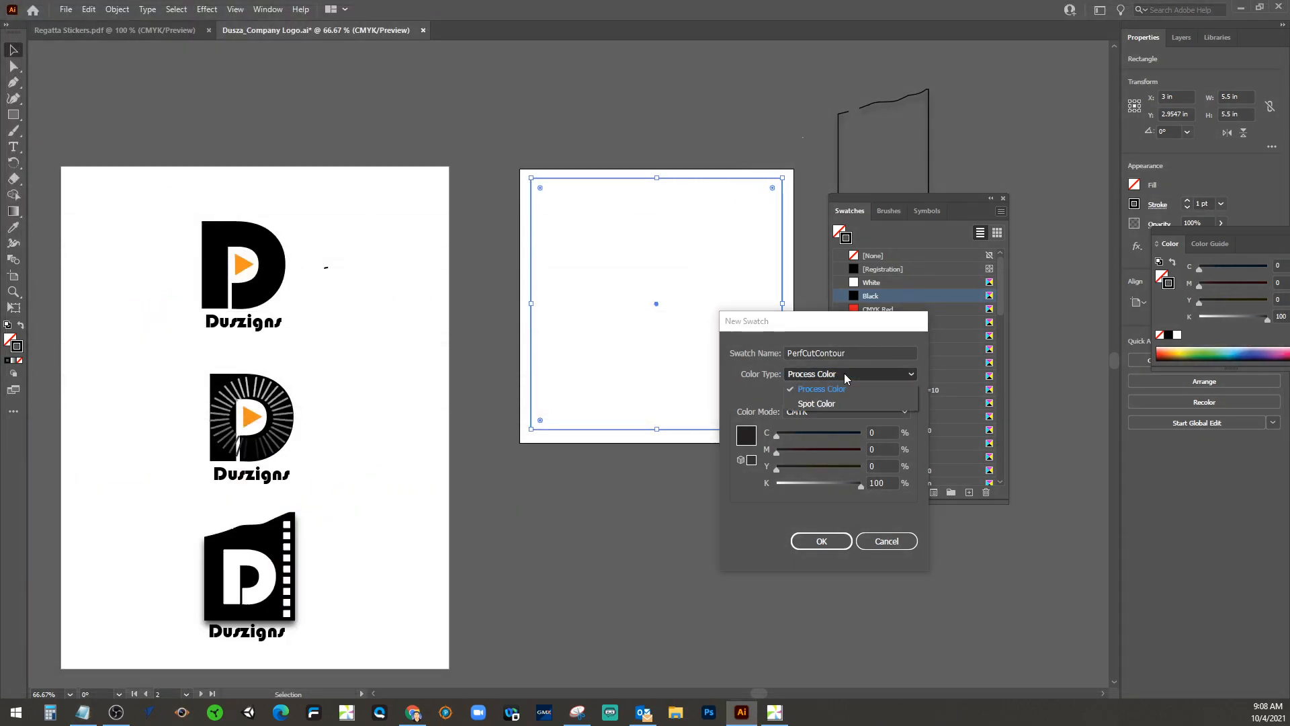
click(844, 373)
click(842, 402)
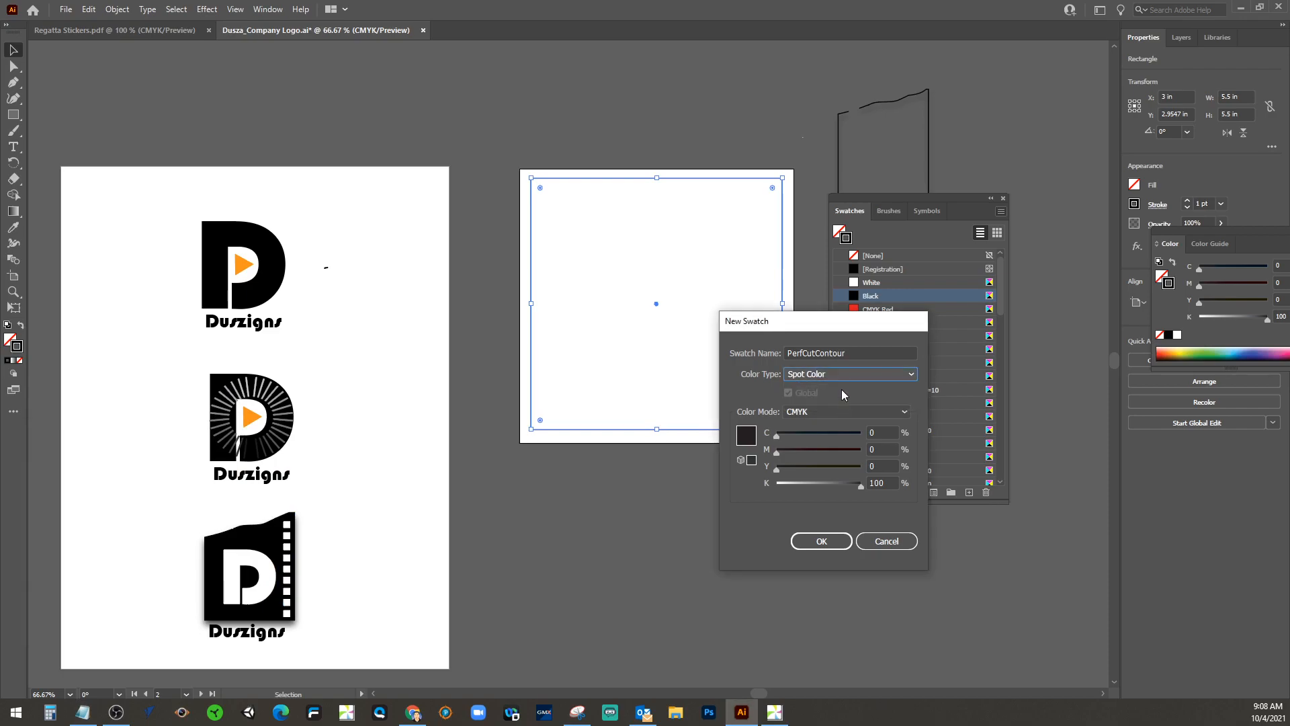
drag(838, 332, 982, 401)
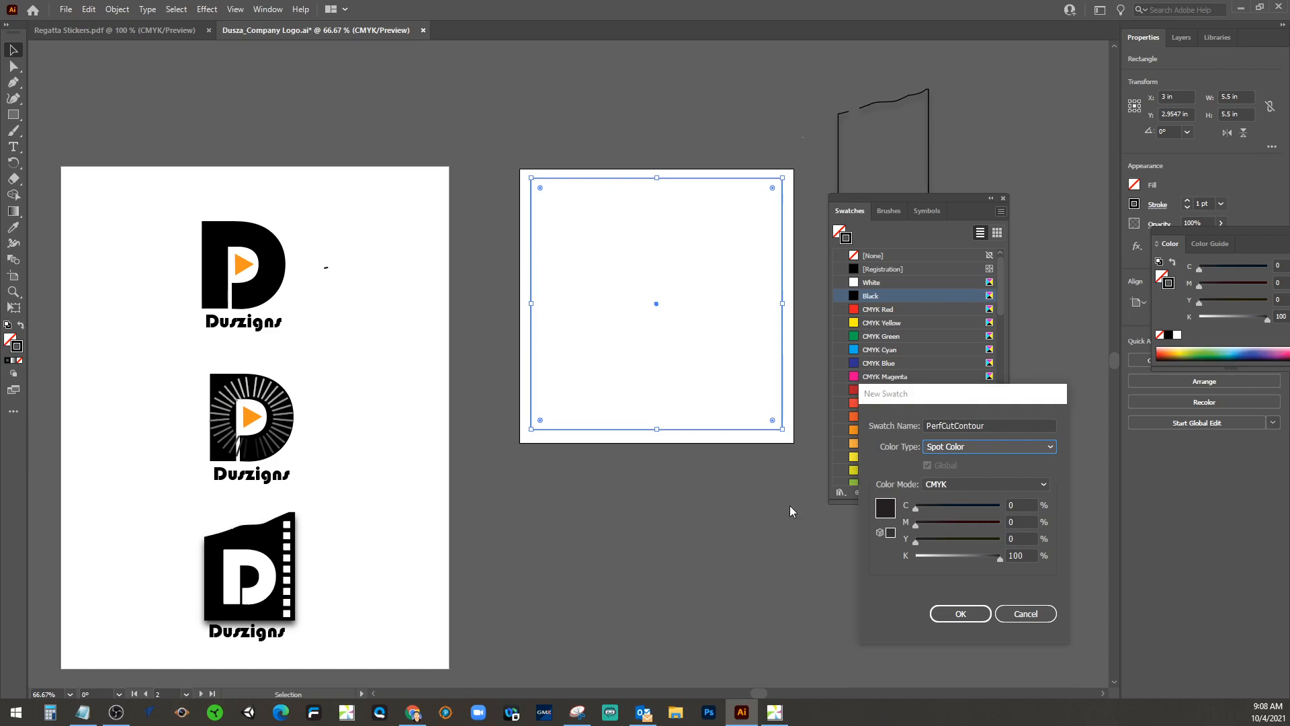
click(961, 614)
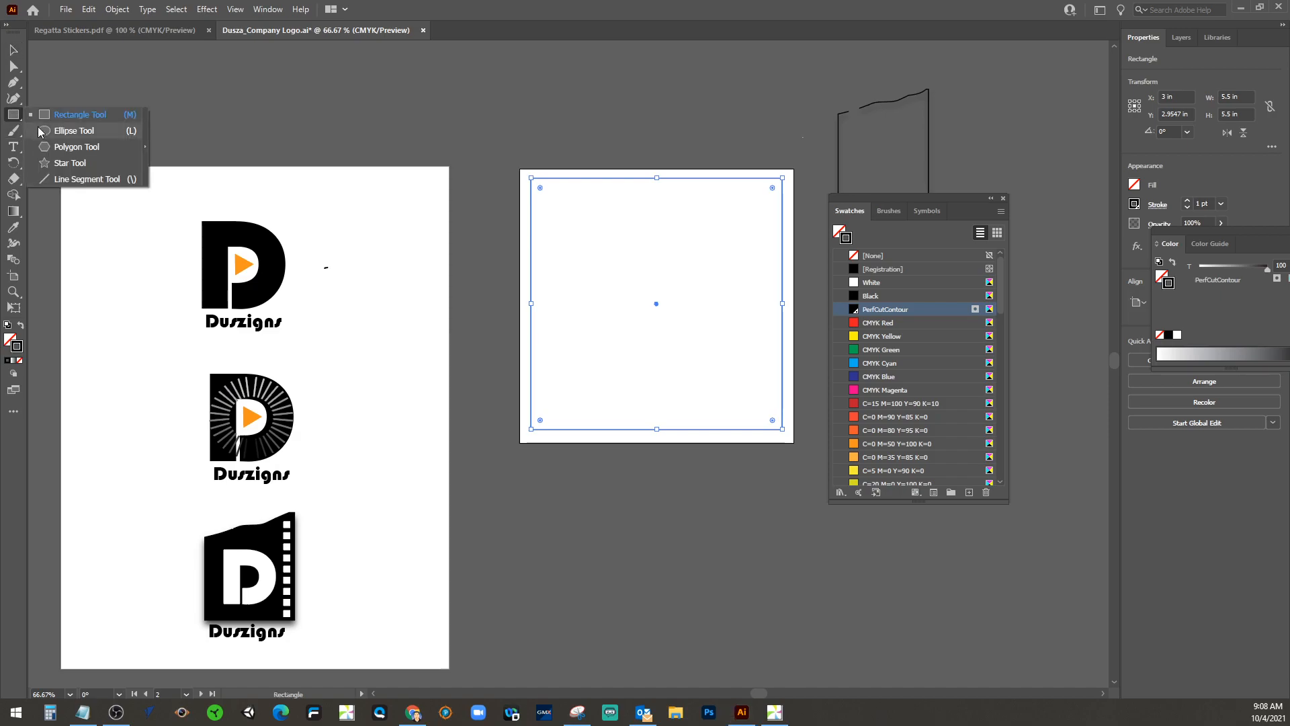
Draw an ellipse about 4.46 x 4.73 in inside the square on Artboard 2 and start another new swatch from its stroke
click(71, 130)
drag(561, 198, 766, 415)
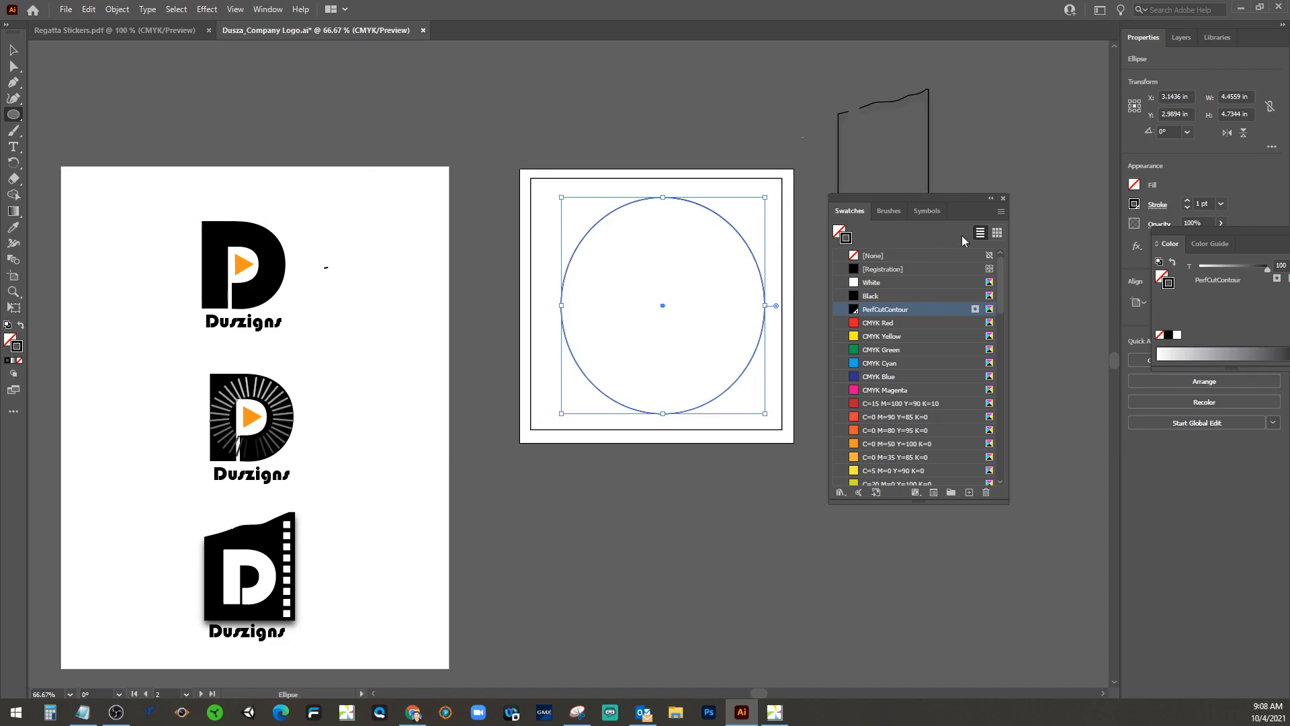
click(1002, 211)
click(1026, 219)
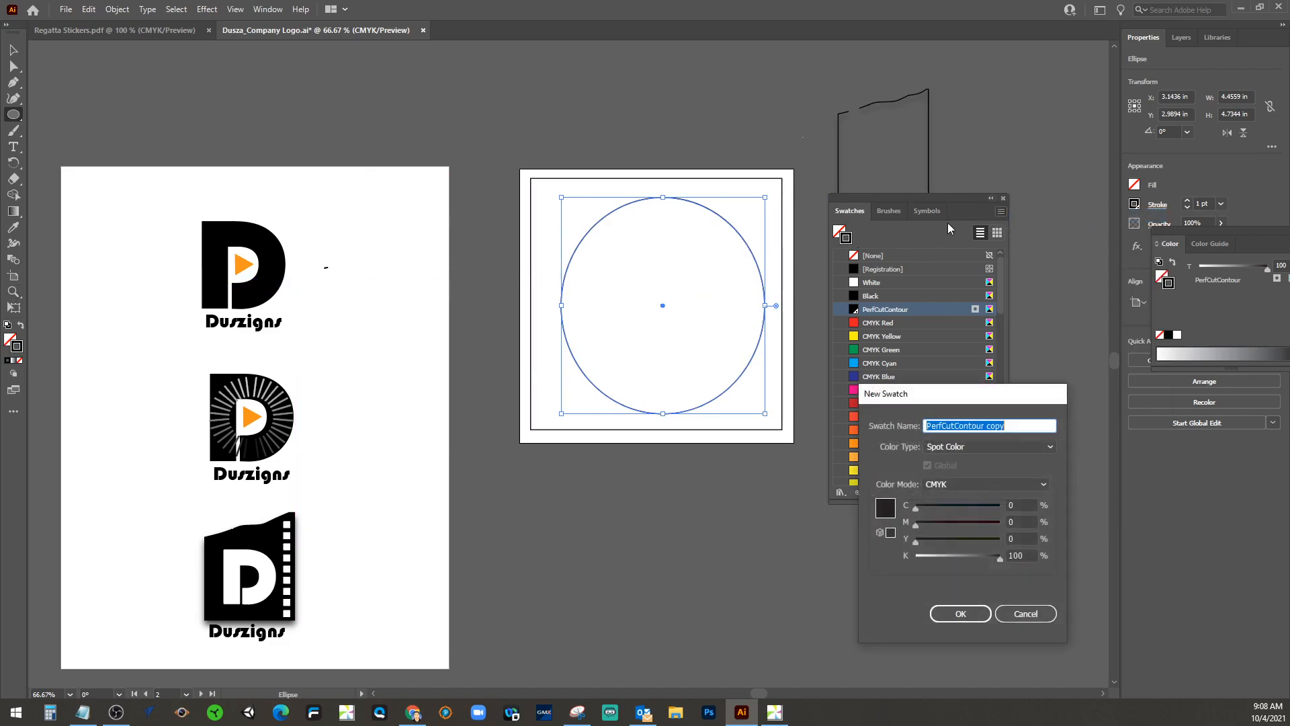
Shorten the new spot swatch's name to CutContour
click(934, 383)
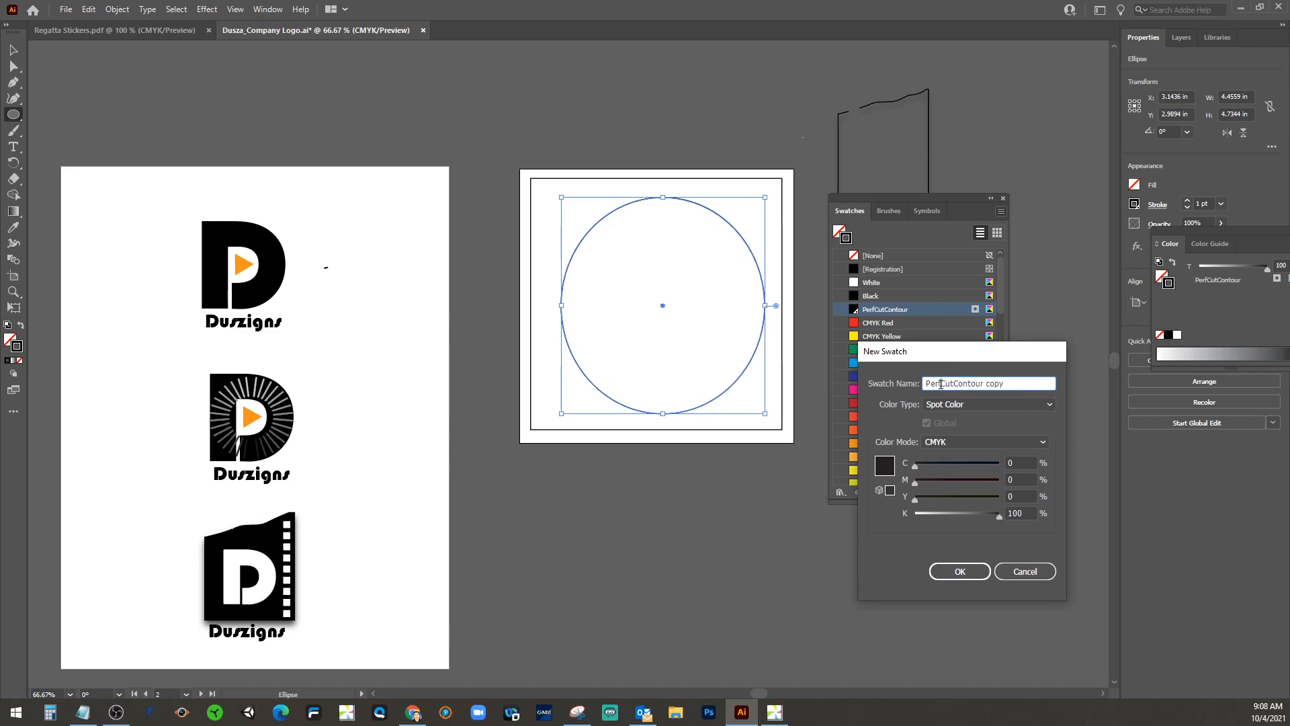
key(BackSpace)
drag(979, 381, 972, 381)
key(BackSpace)
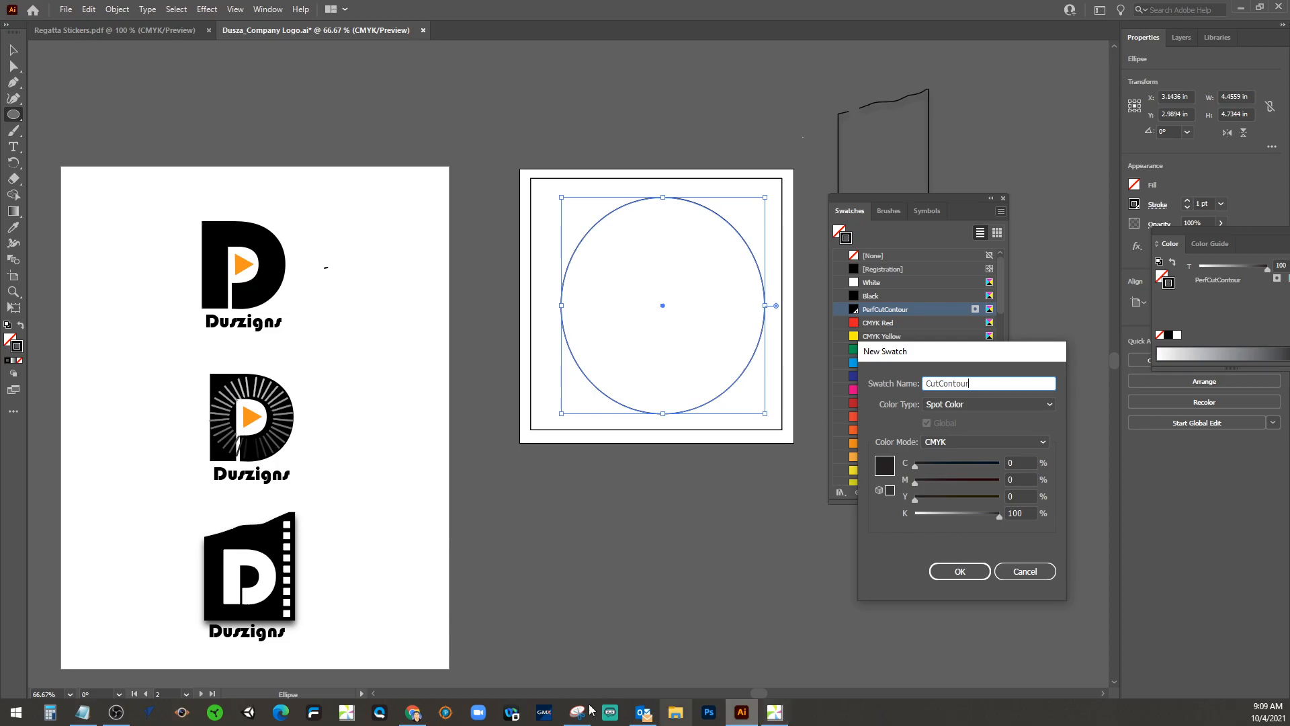
Duplicate PerfCutContour on a second line of the Notepad note and shorten the copy to CutContour
click(83, 712)
drag(500, 503, 56, 491)
key(ctrl+c)
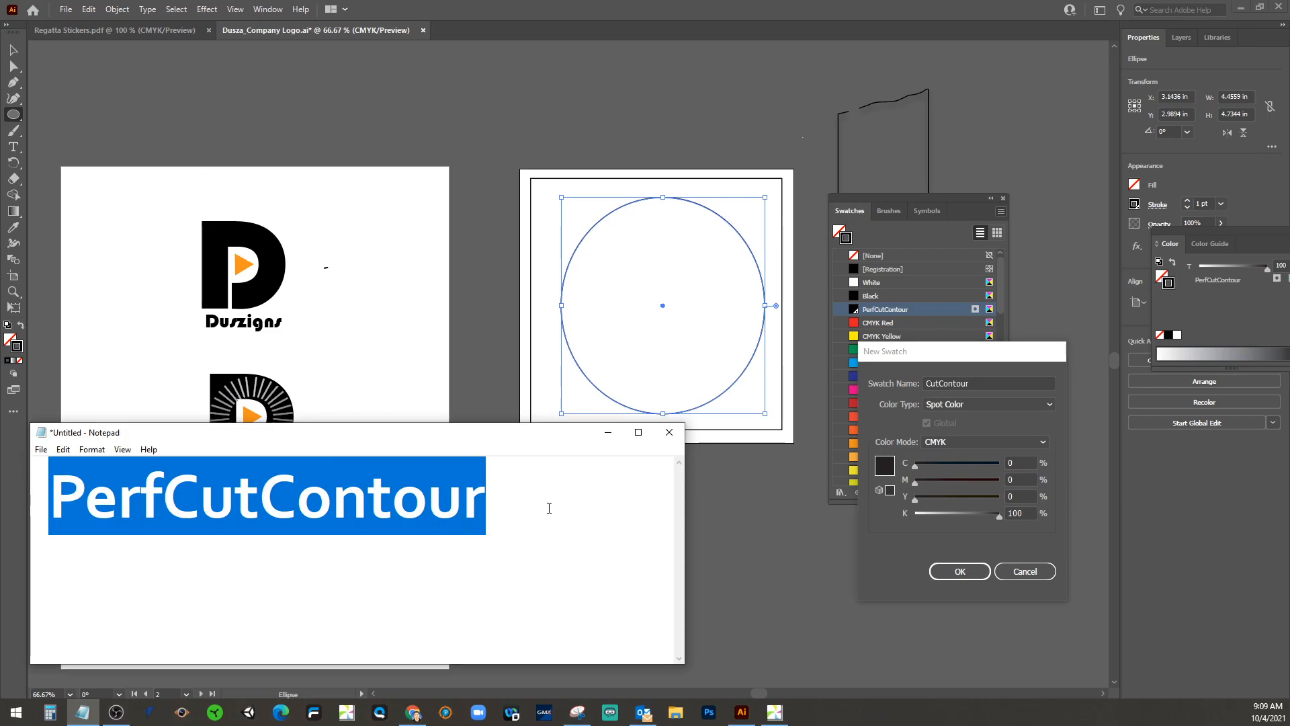
click(550, 508)
key(ctrl+v)
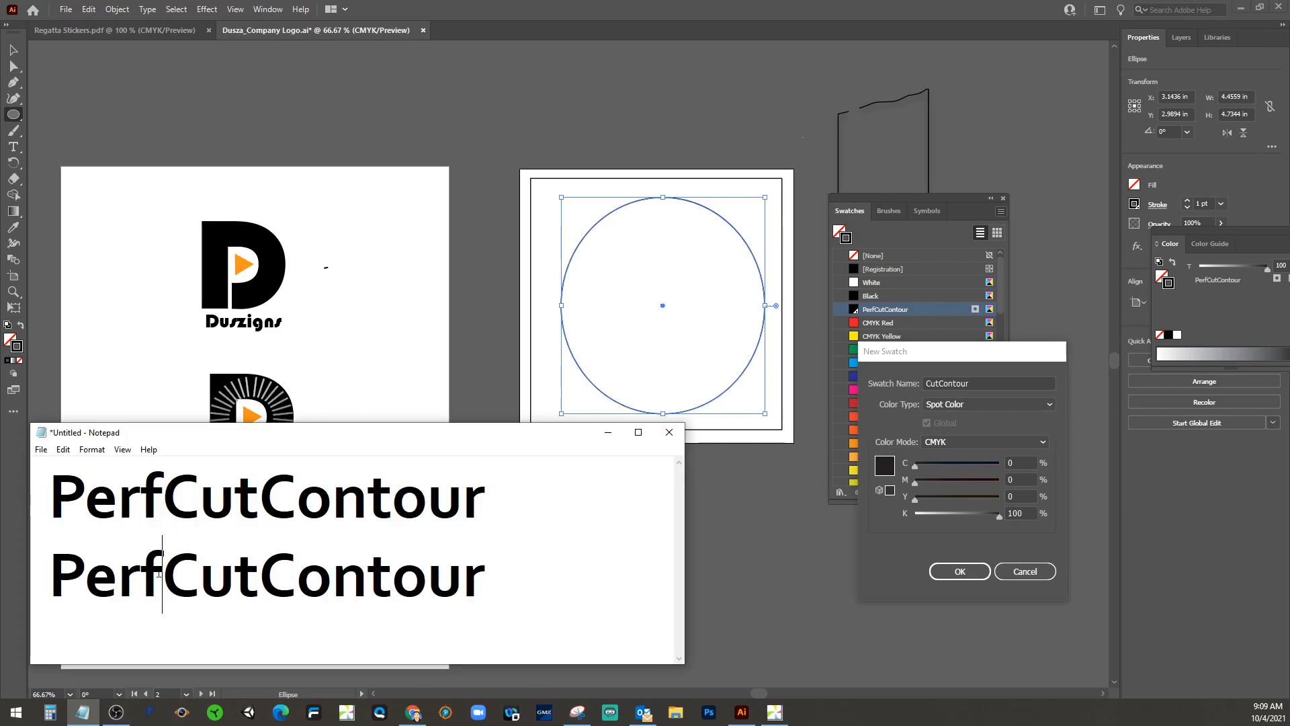
drag(161, 571, 46, 569)
key(BackSpace)
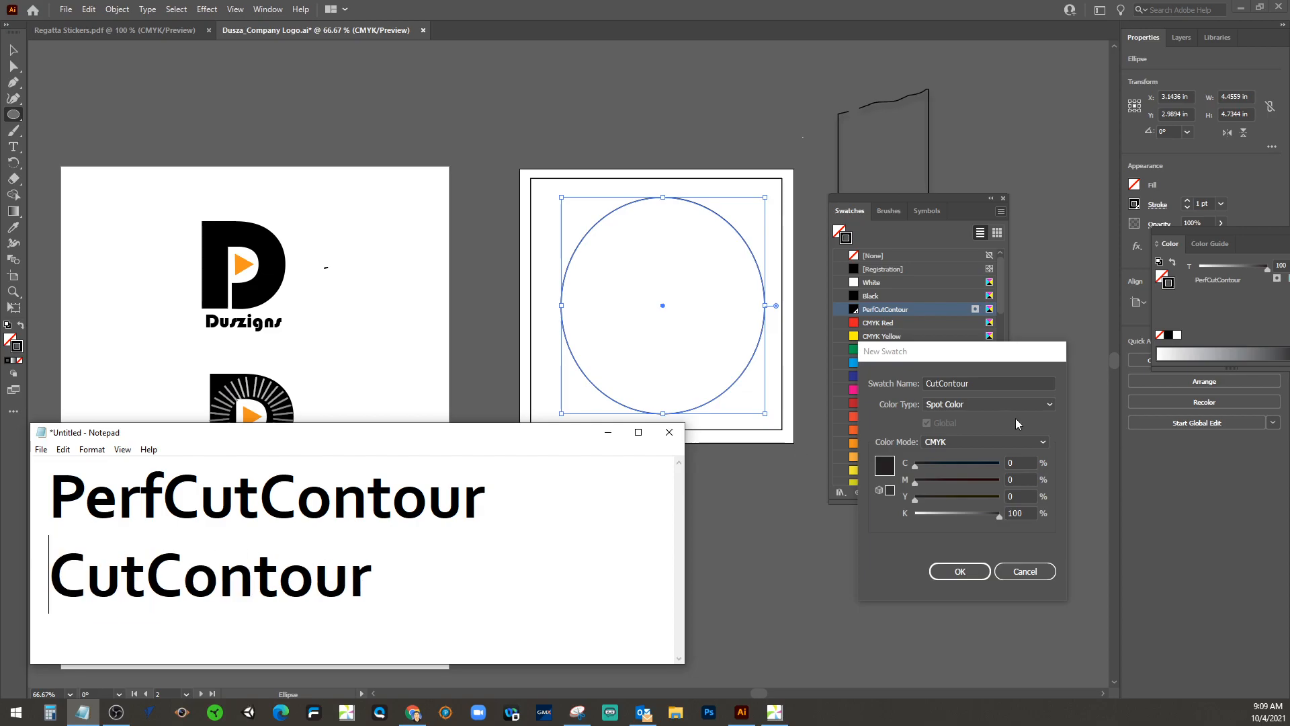
Create the CutContour spot swatch in Illustrator and place the swatches clear of the artwork, below the film-strip logo
click(989, 573)
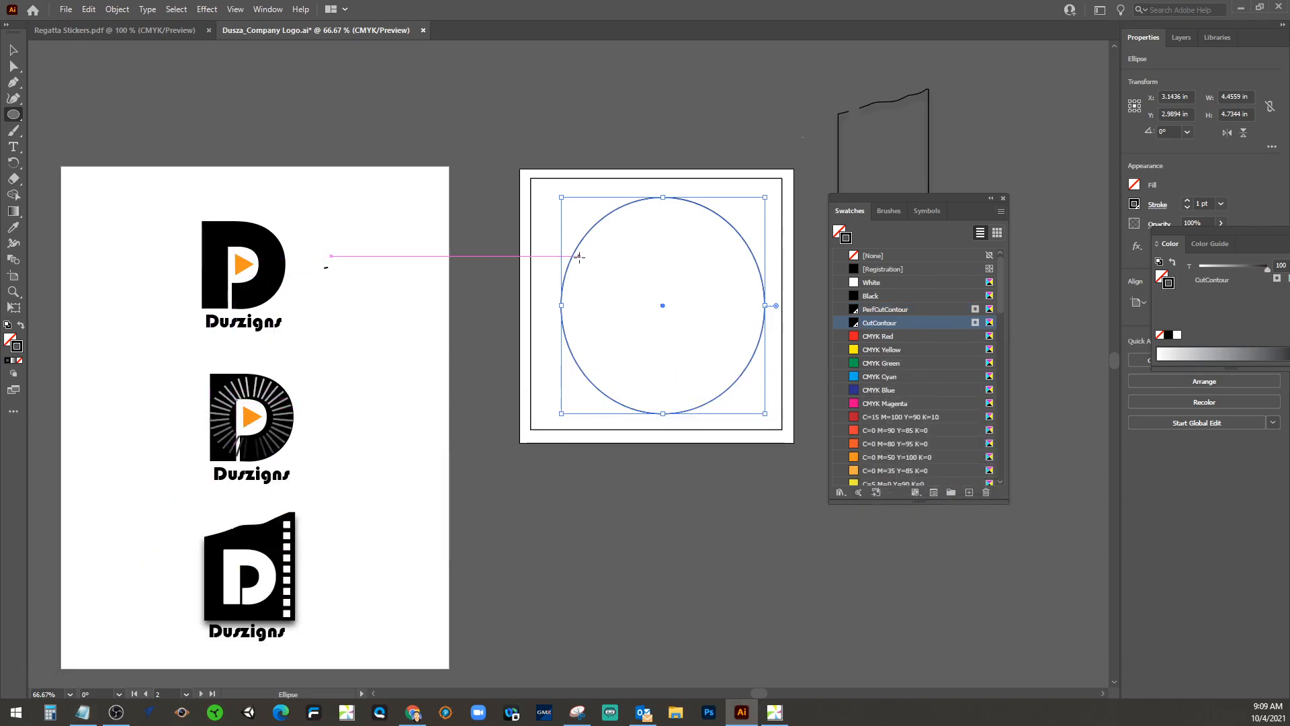
drag(866, 204, 995, 328)
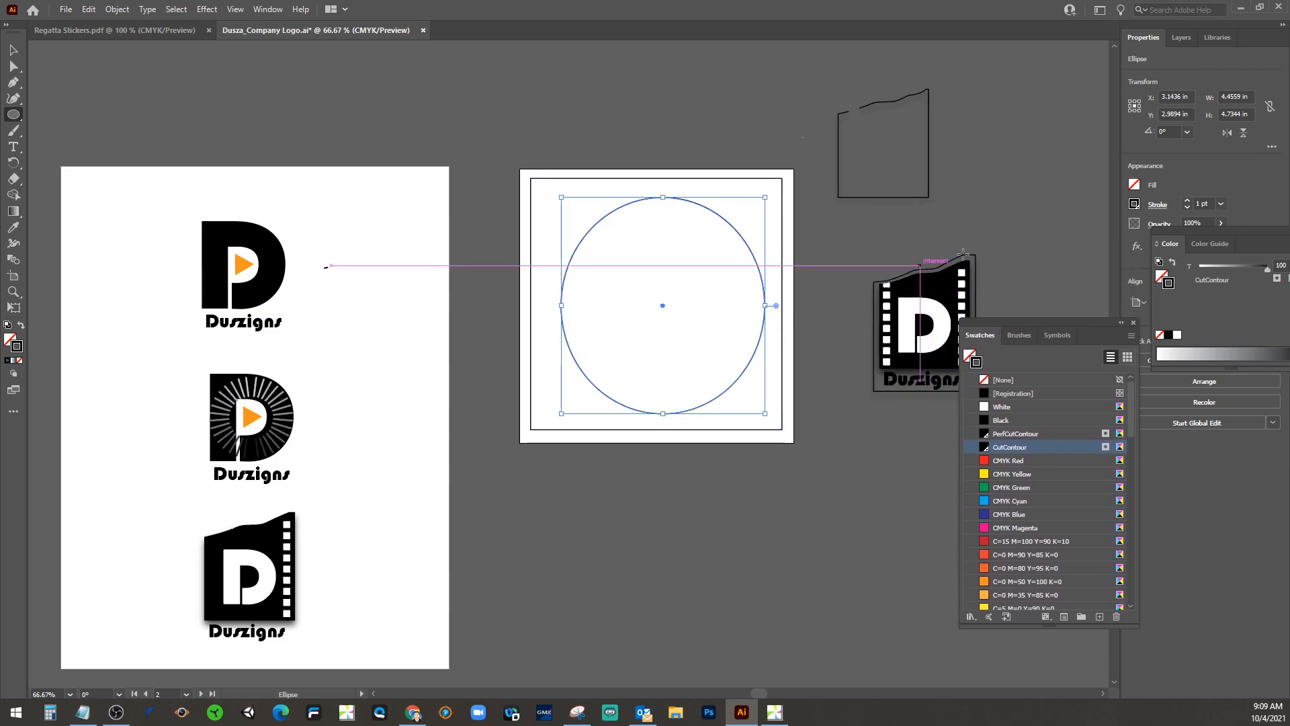
drag(1030, 320, 898, 413)
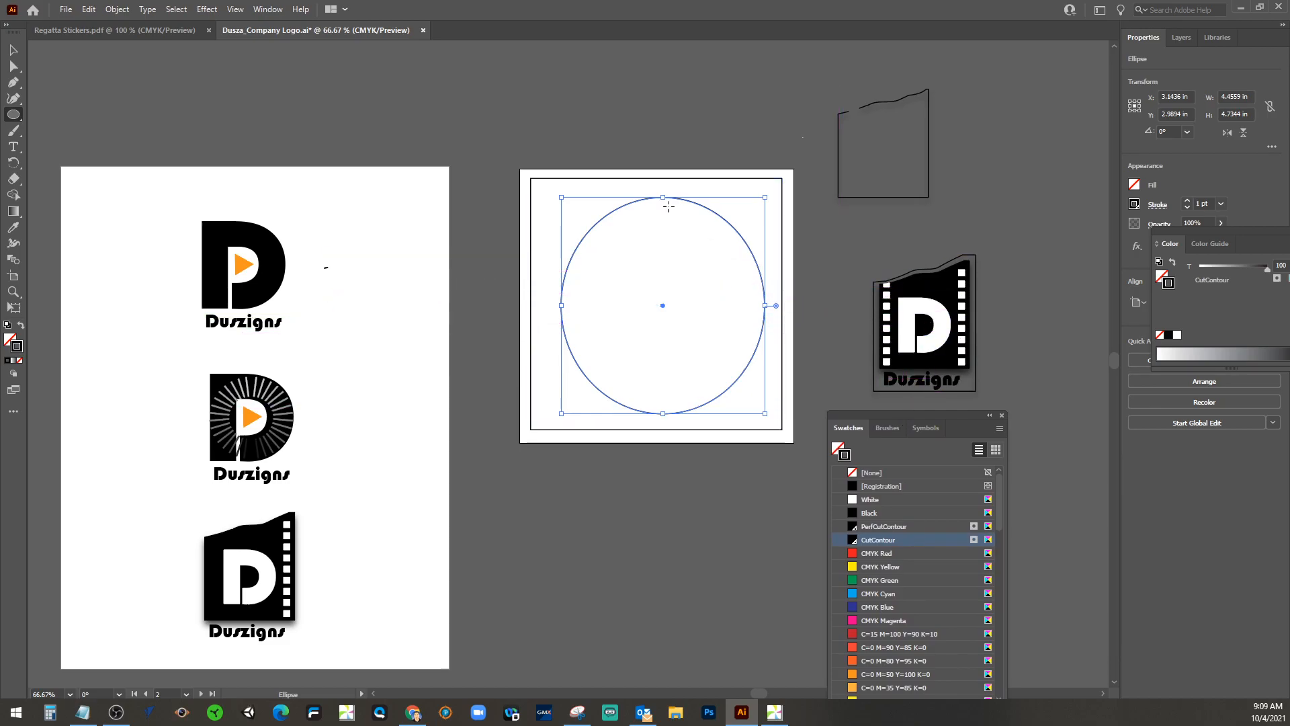
Delete the small stray mark beside the first logo on Artboard 1
click(13, 51)
drag(190, 235, 291, 332)
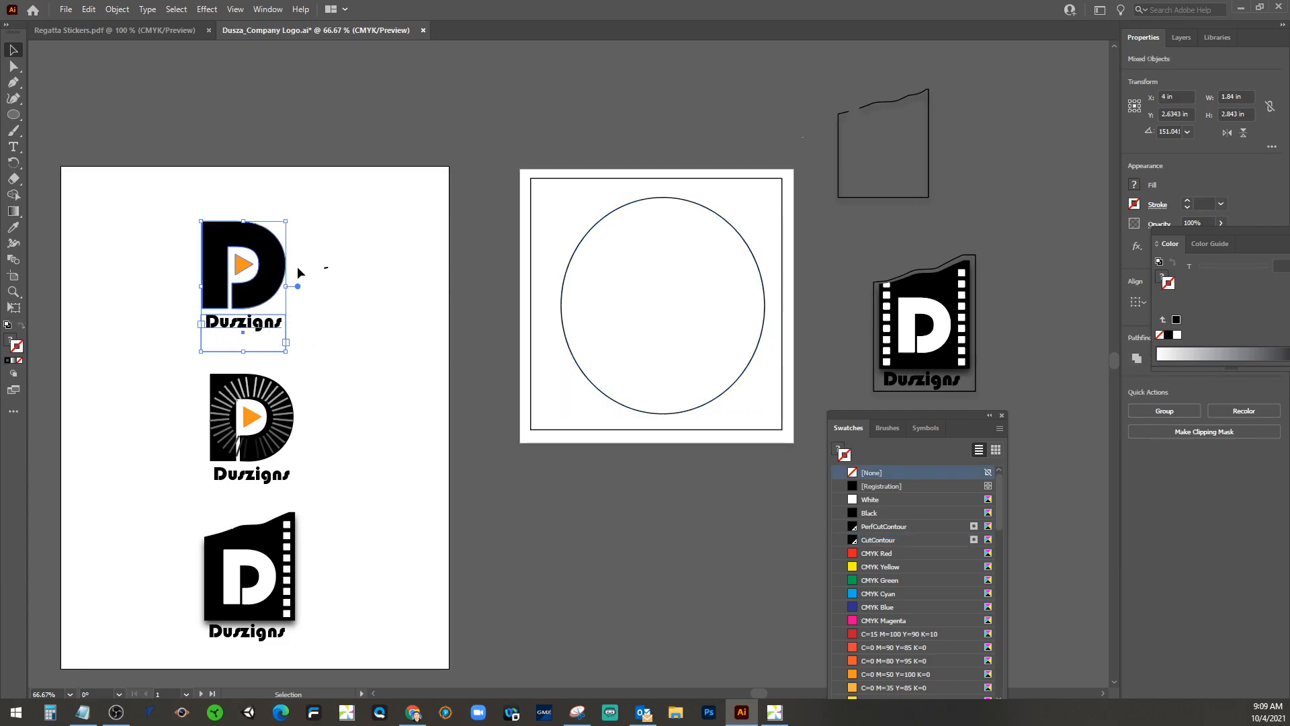
key(ctrl+equal)
key(ctrl+equal)
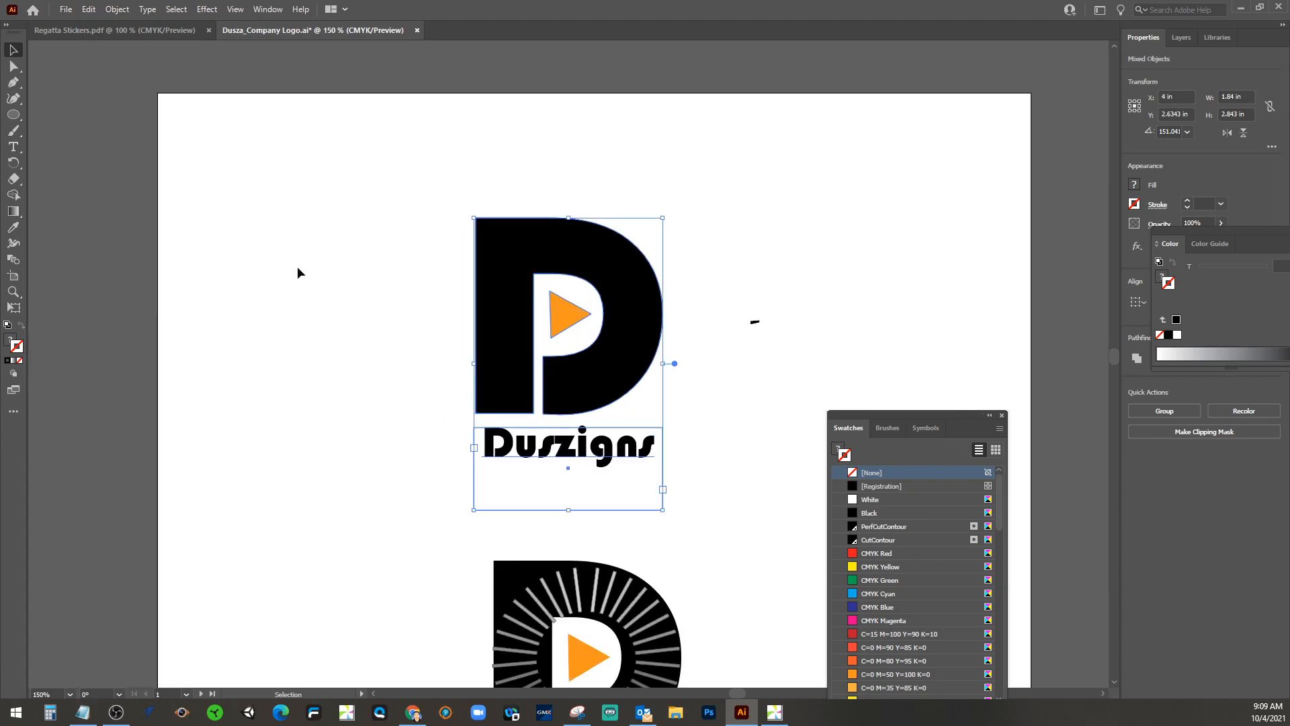
key(space)
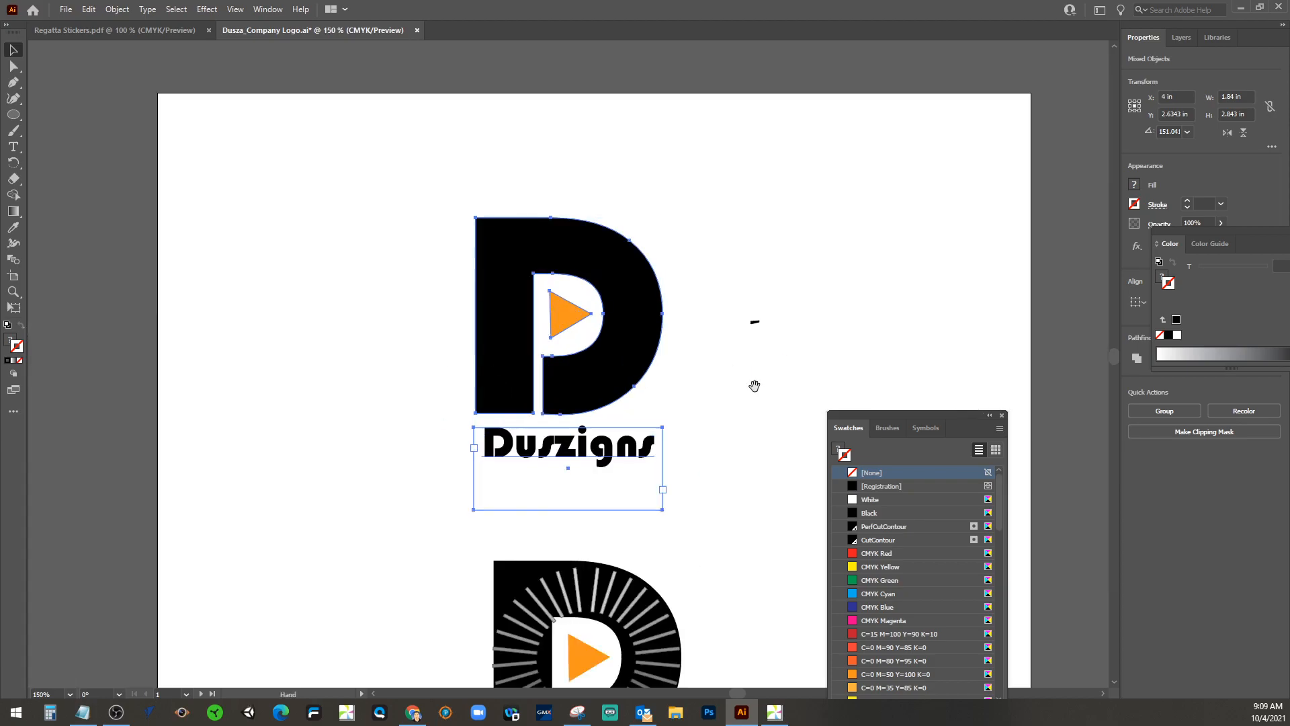
drag(756, 385, 642, 323)
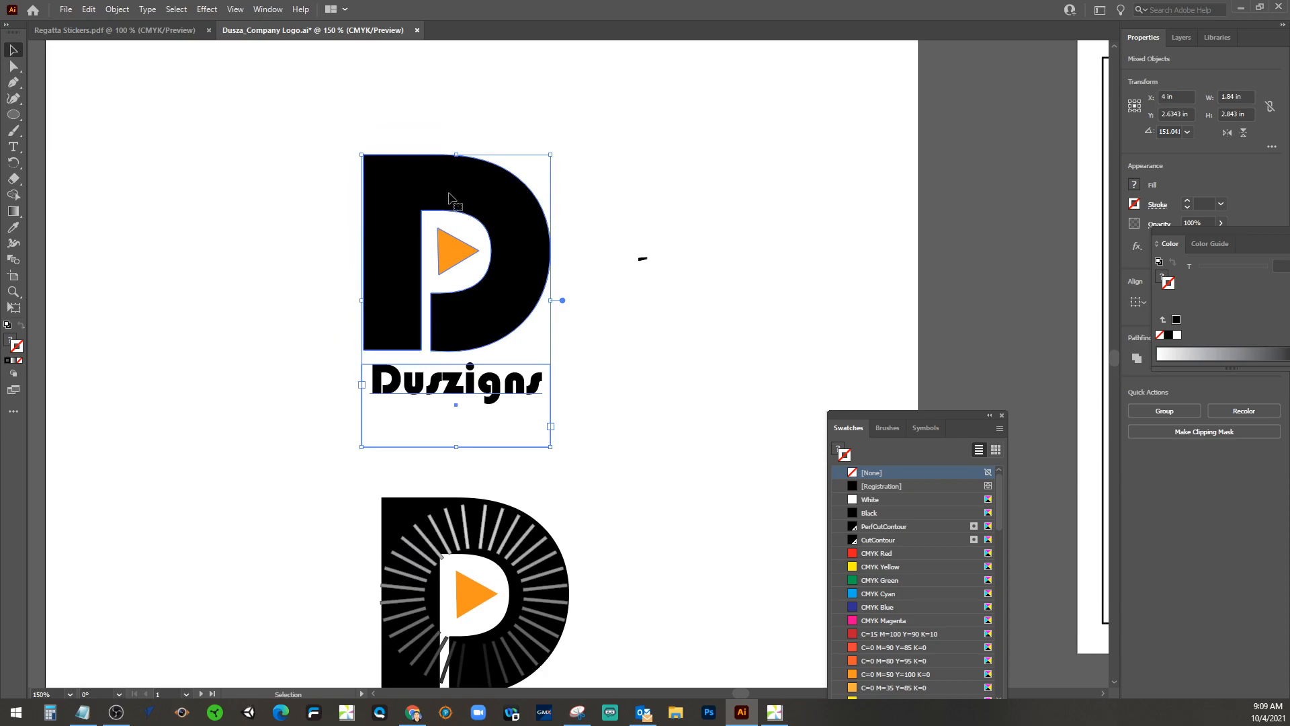
click(640, 257)
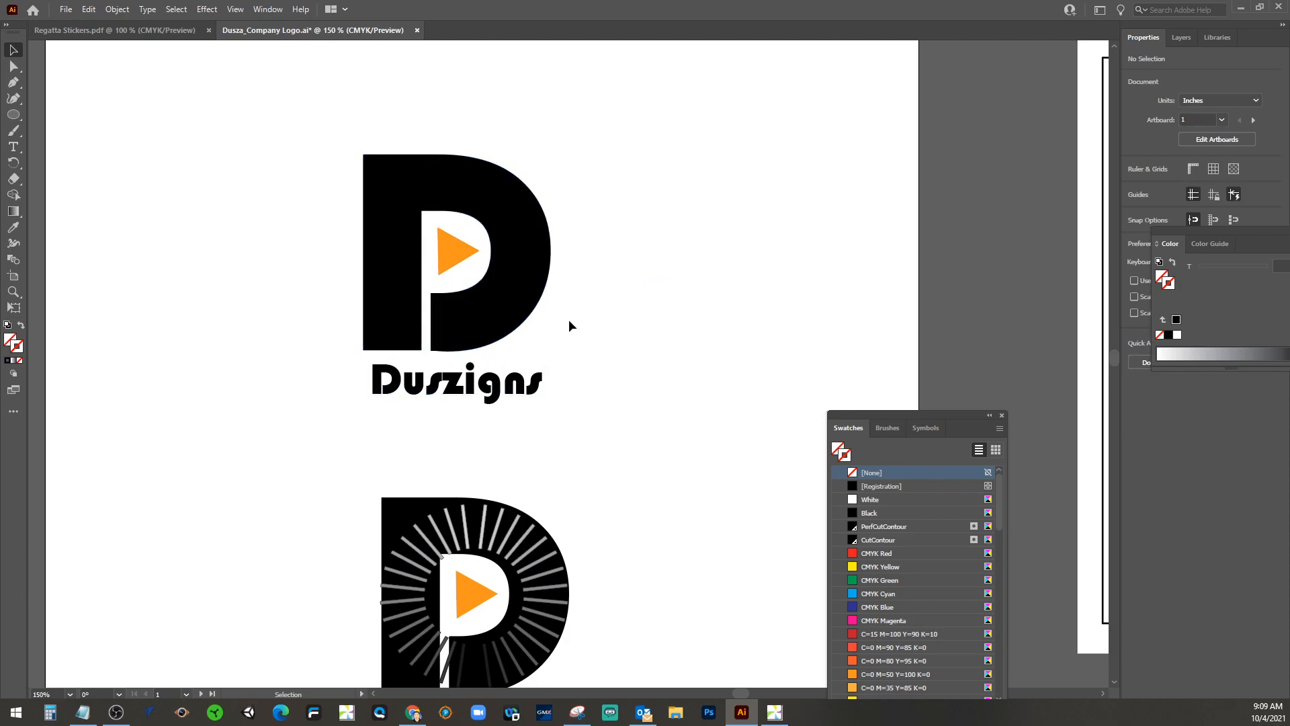
Duplicate the first D logo with its Duszigns text and place the copy level with the original on its left side
drag(324, 164, 604, 397)
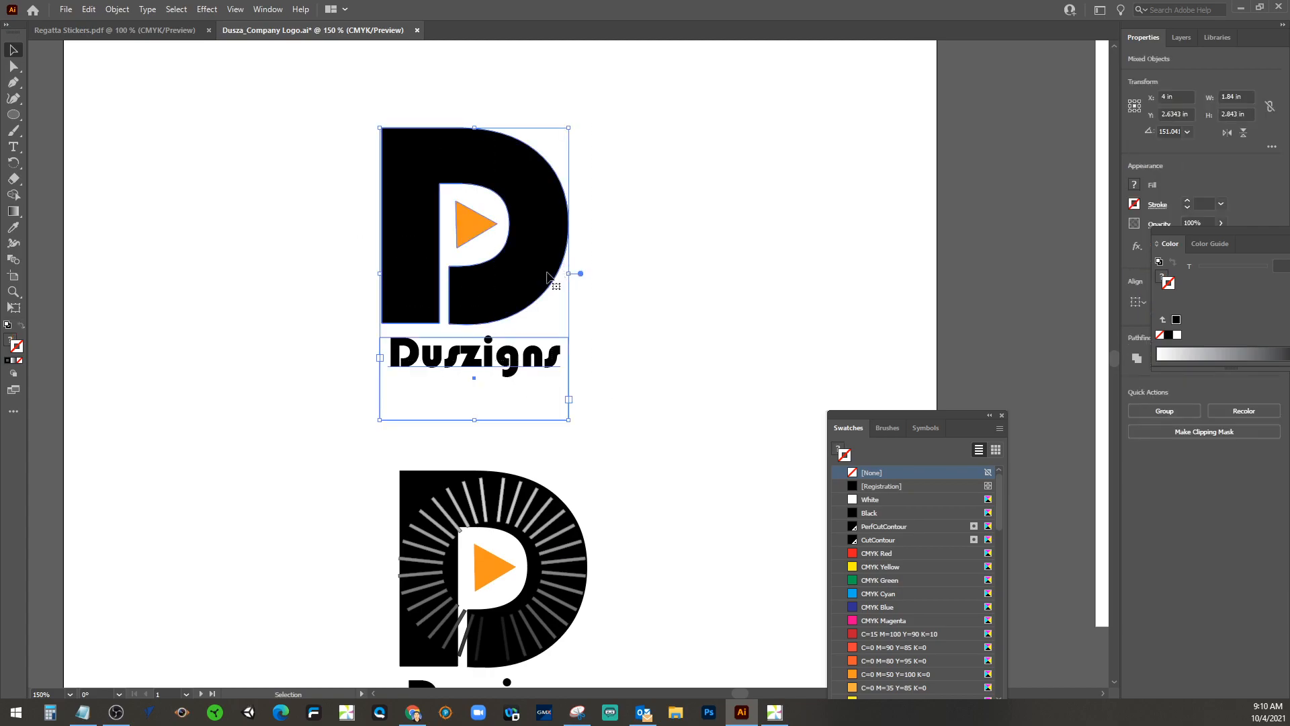
drag(546, 276, 310, 276)
drag(365, 350, 452, 342)
click(201, 319)
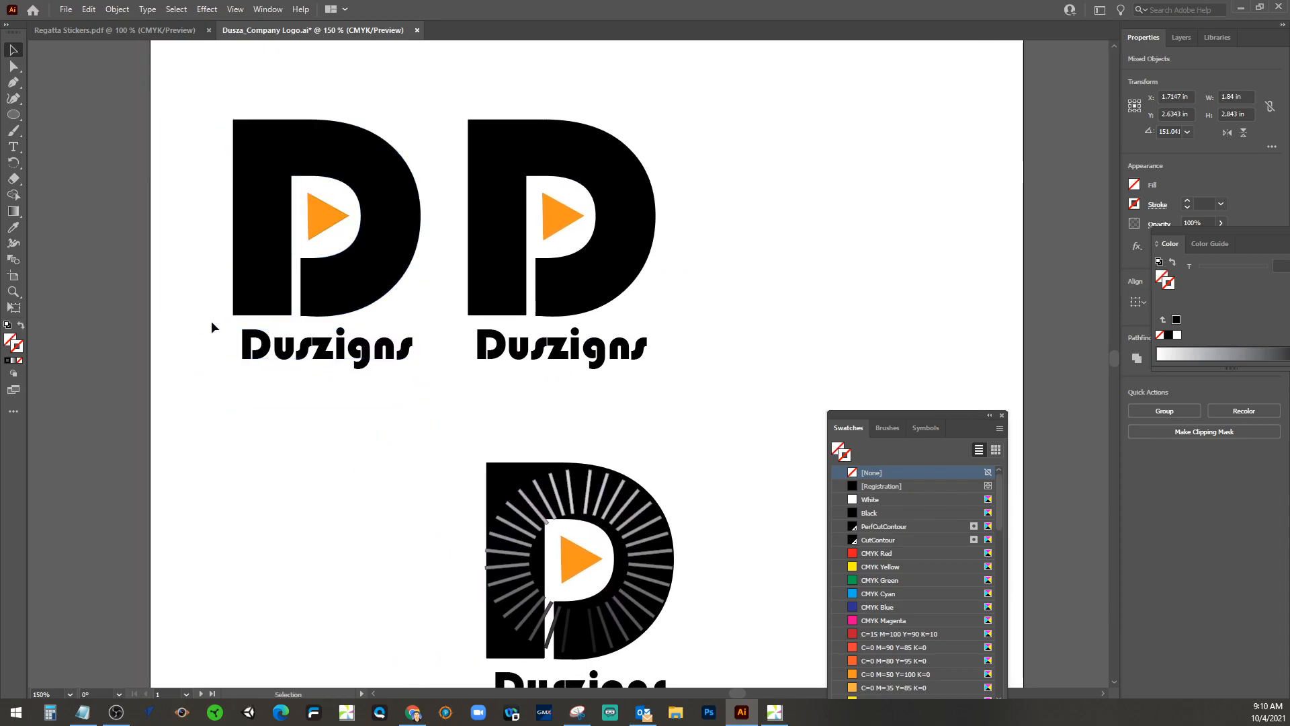
Convert the copied logo's Duszigns text to outlines and nudge it slightly closer to the D
click(255, 337)
click(146, 10)
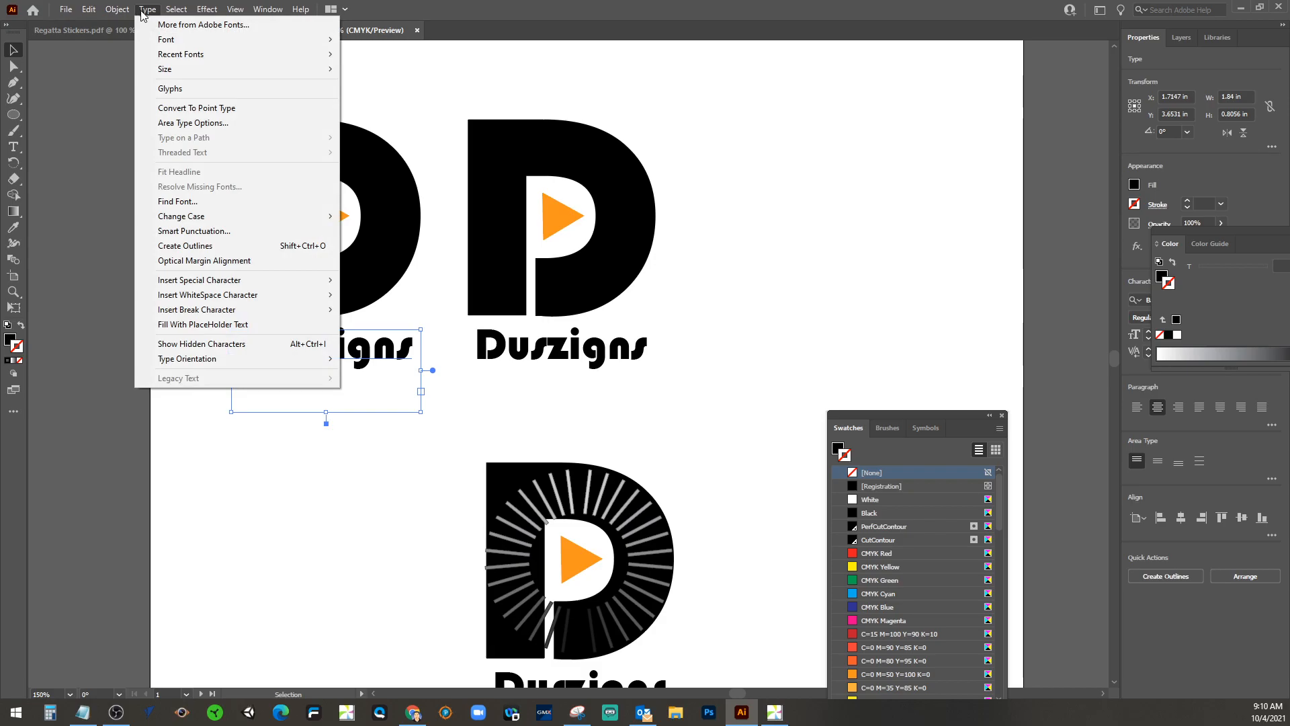
click(395, 431)
double_click(361, 340)
double_click(367, 346)
click(366, 346)
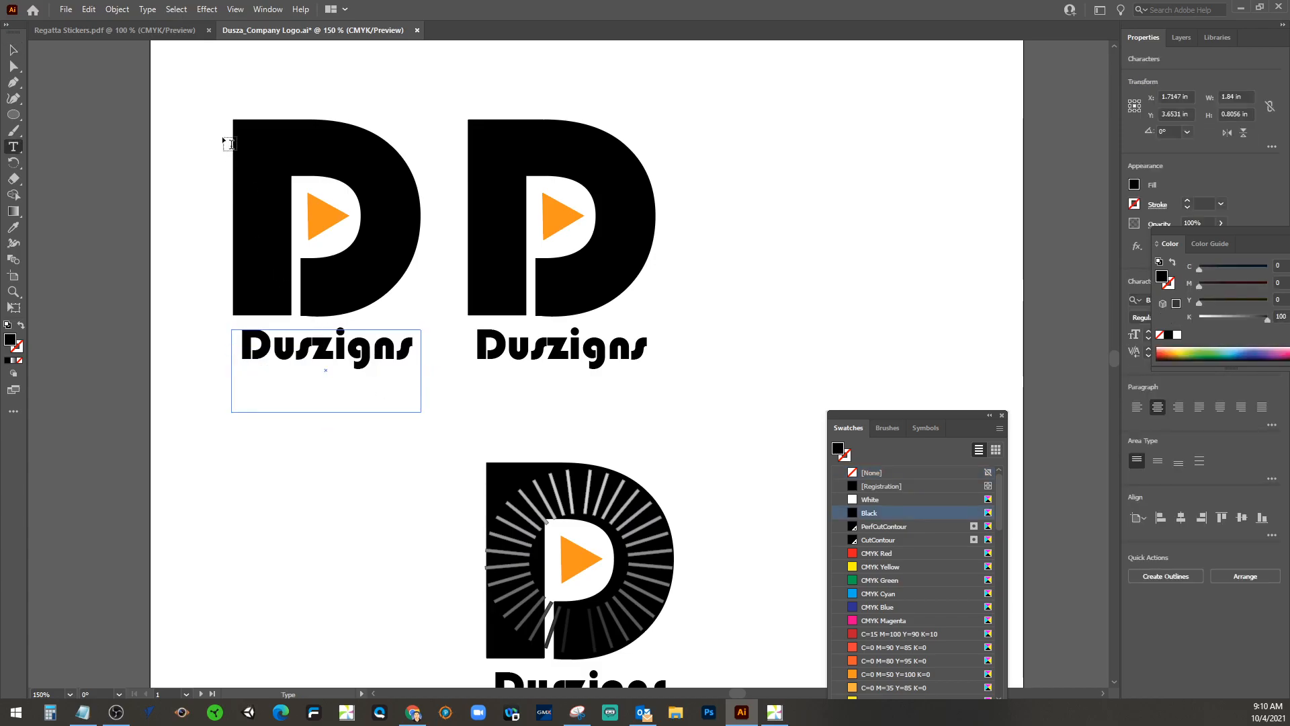
click(14, 50)
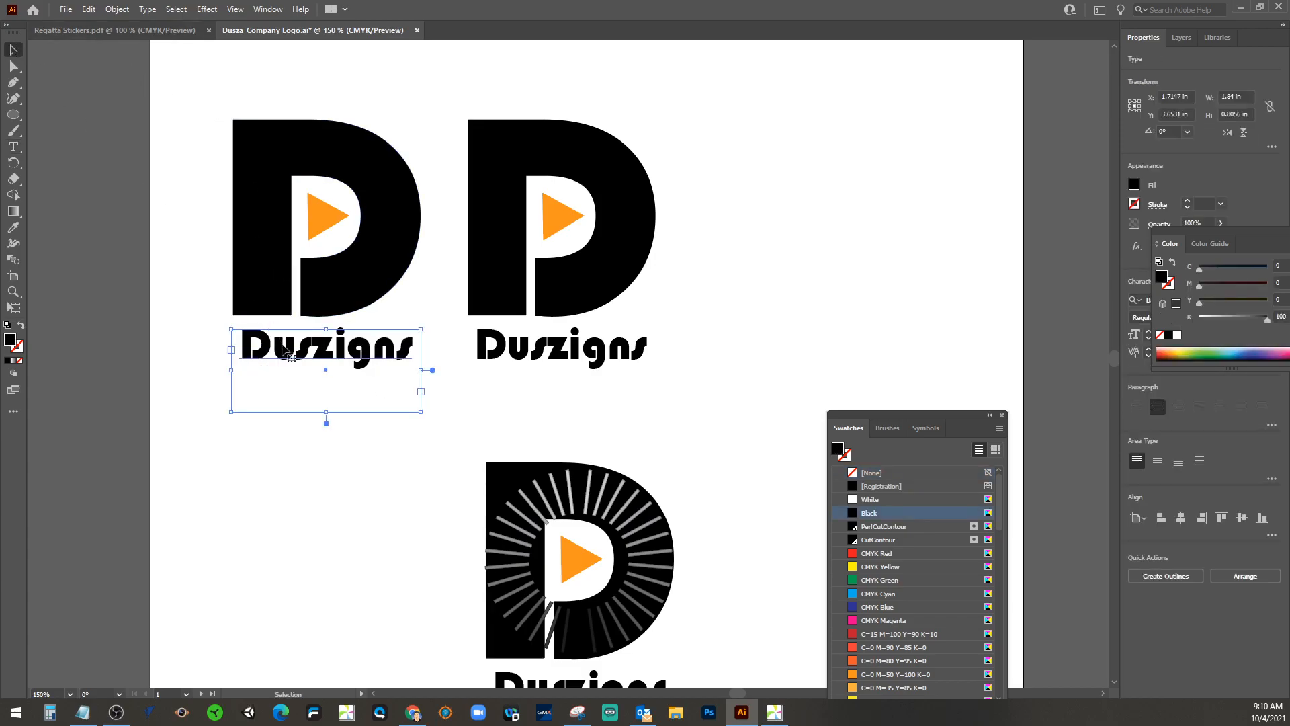
click(146, 9)
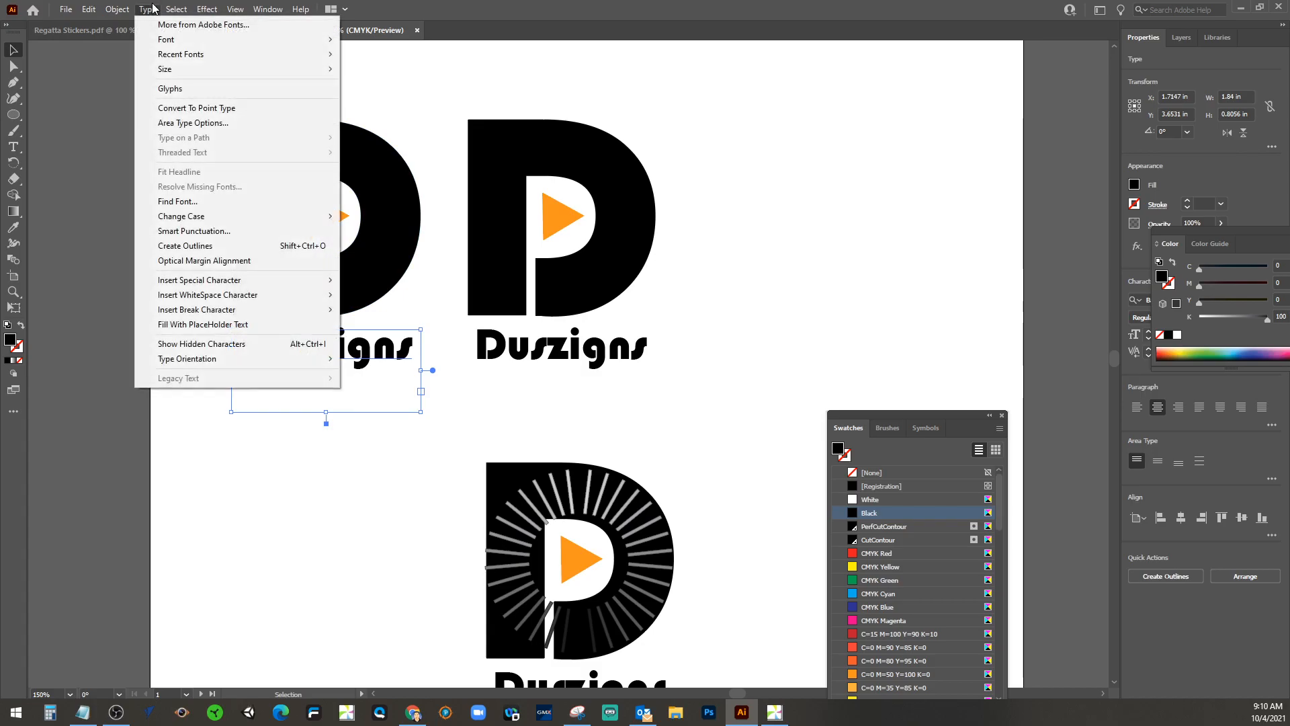
click(206, 245)
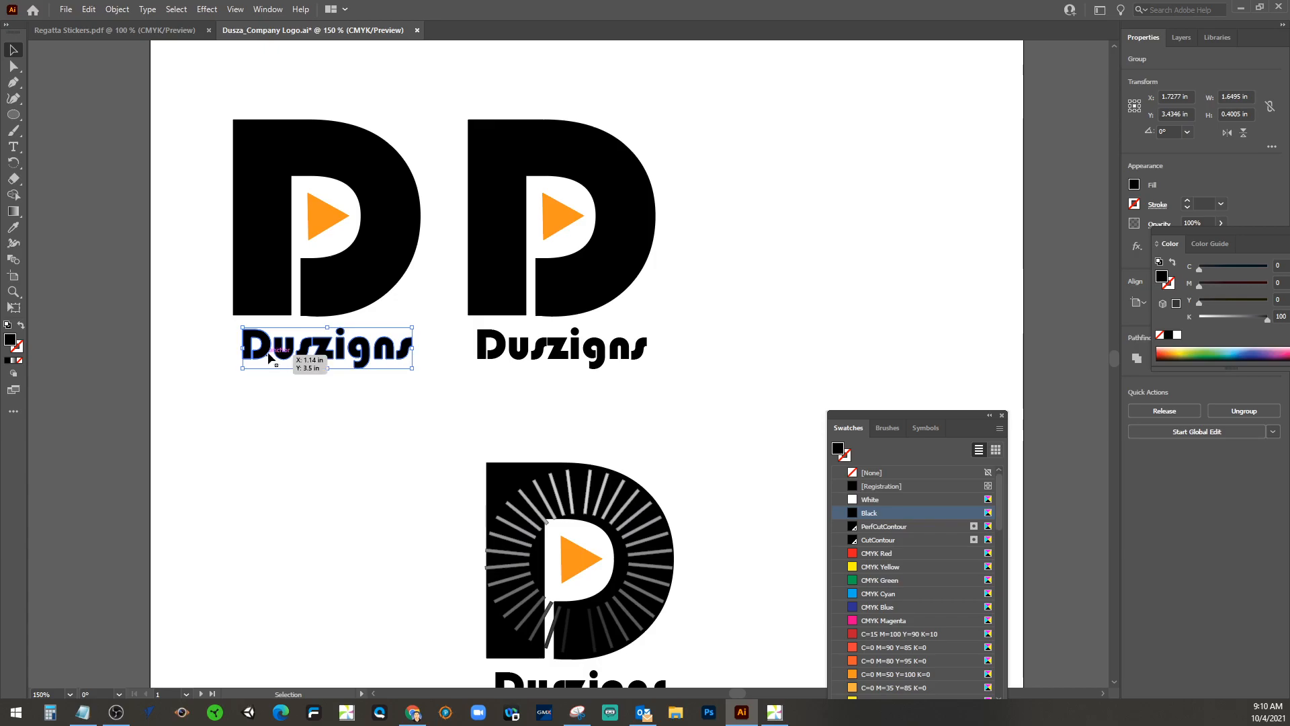
drag(267, 356, 262, 349)
Offset the paths of the whole copied logo by 0.1389 in with Miter joins
click(438, 418)
drag(437, 418, 210, 89)
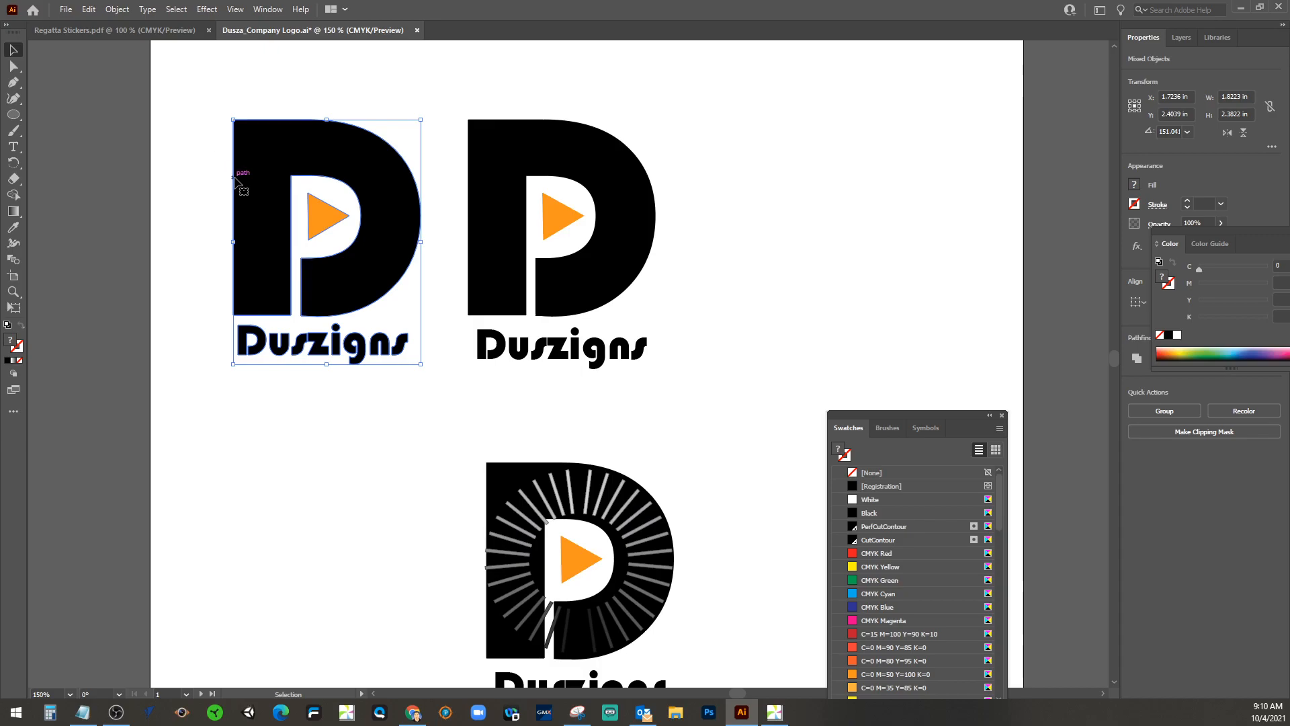
click(118, 9)
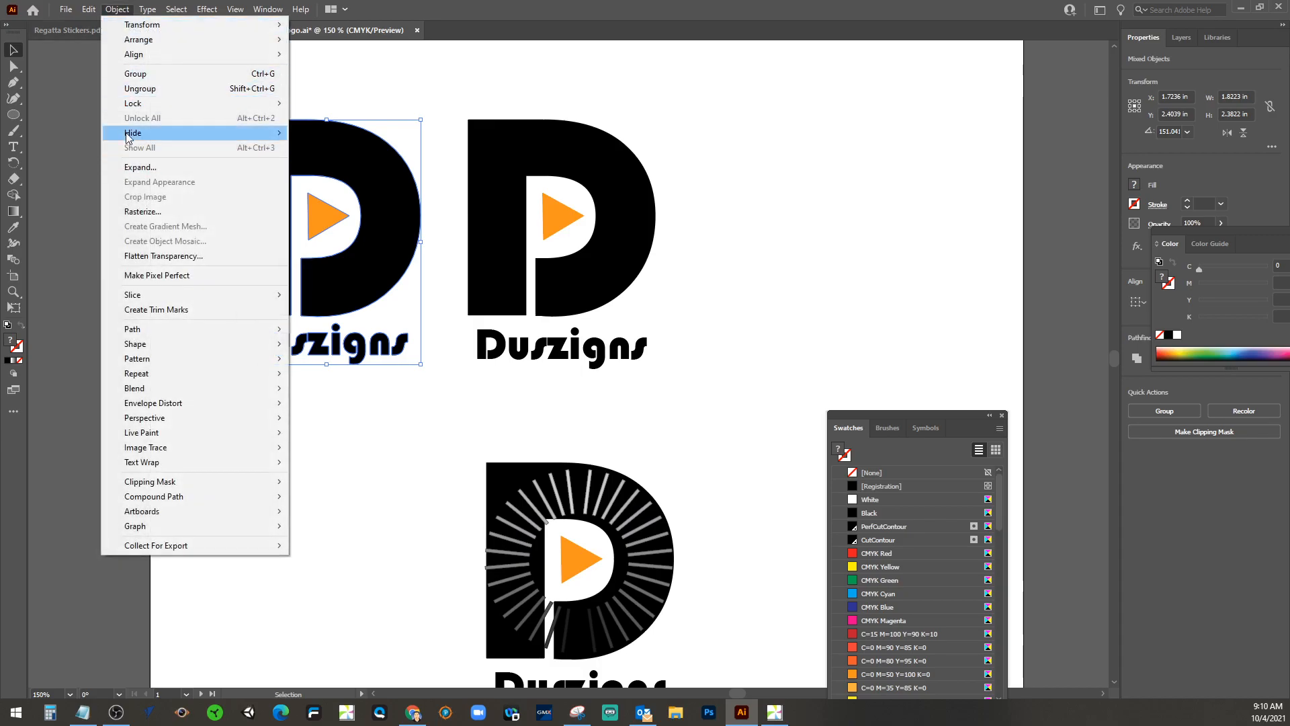
mouse_move(145, 338)
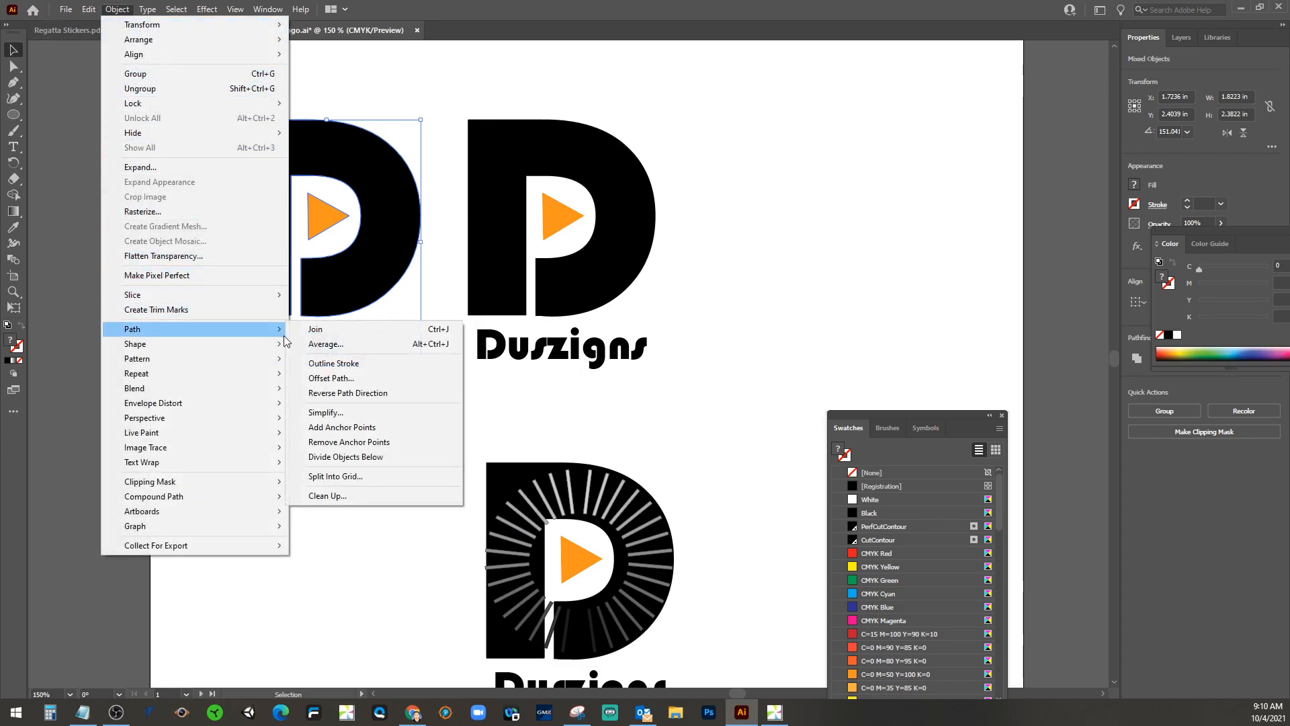
click(349, 378)
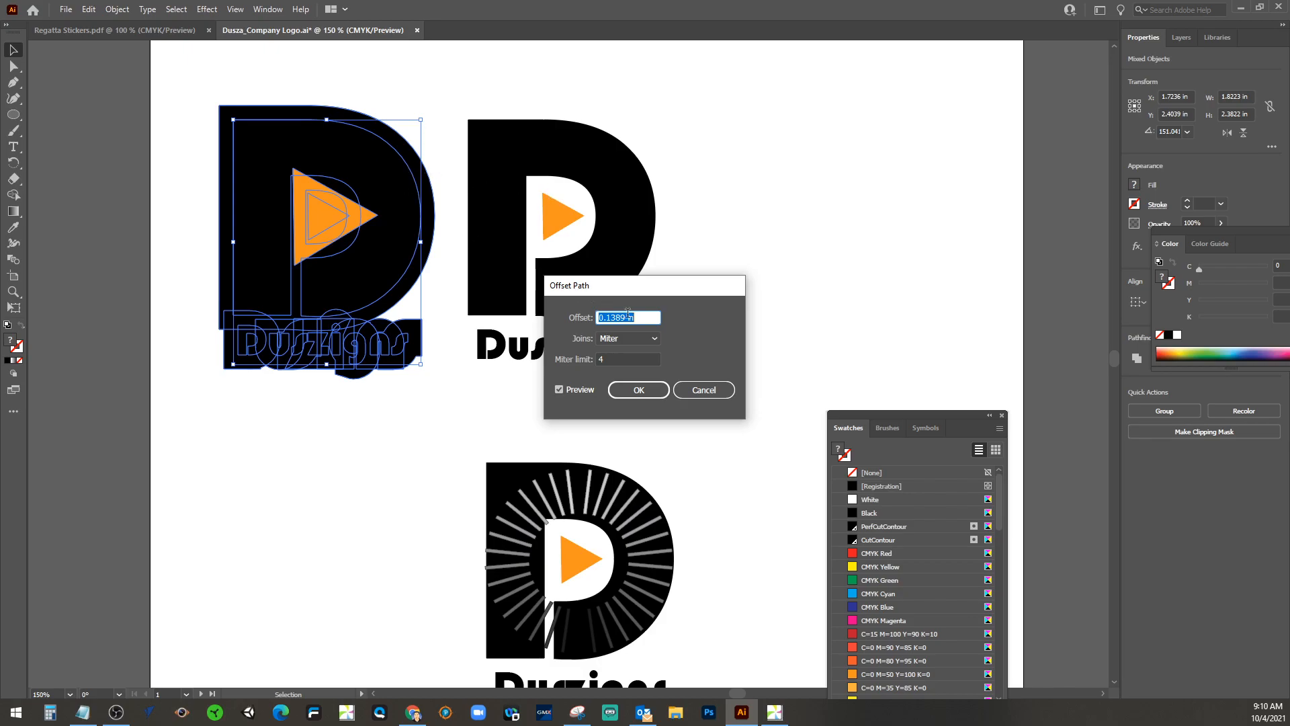
click(642, 389)
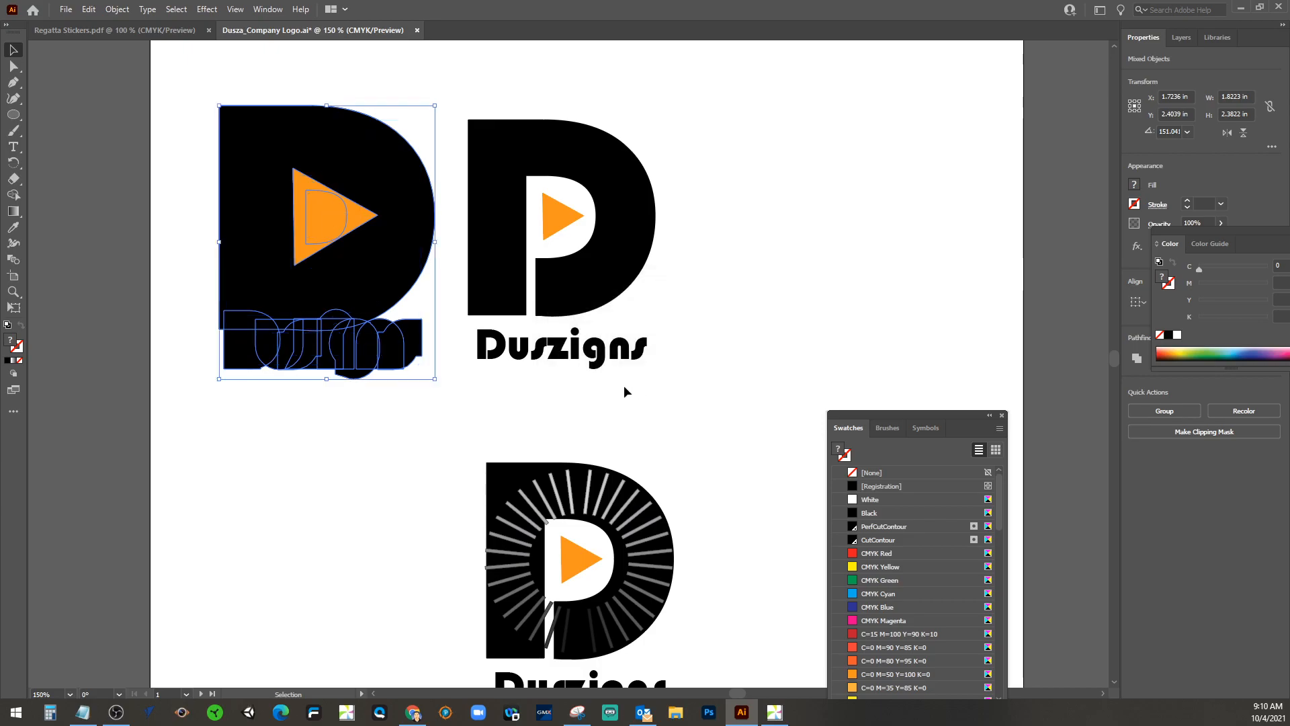
Merge the copied logo's overlapping offset shapes into one silhouette with the Shape Builder
click(13, 195)
mouse_move(264, 184)
mouse_down()
mouse_move(366, 226)
mouse_move(305, 253)
mouse_move(270, 300)
mouse_move(239, 313)
mouse_move(280, 335)
mouse_move(418, 338)
mouse_move(262, 322)
mouse_move(360, 321)
mouse_move(285, 326)
mouse_move(277, 365)
mouse_move(358, 373)
mouse_move(348, 334)
mouse_move(286, 319)
mouse_move(381, 329)
mouse_move(364, 325)
mouse_move(330, 154)
mouse_move(292, 194)
mouse_move(283, 162)
mouse_move(407, 232)
mouse_up()
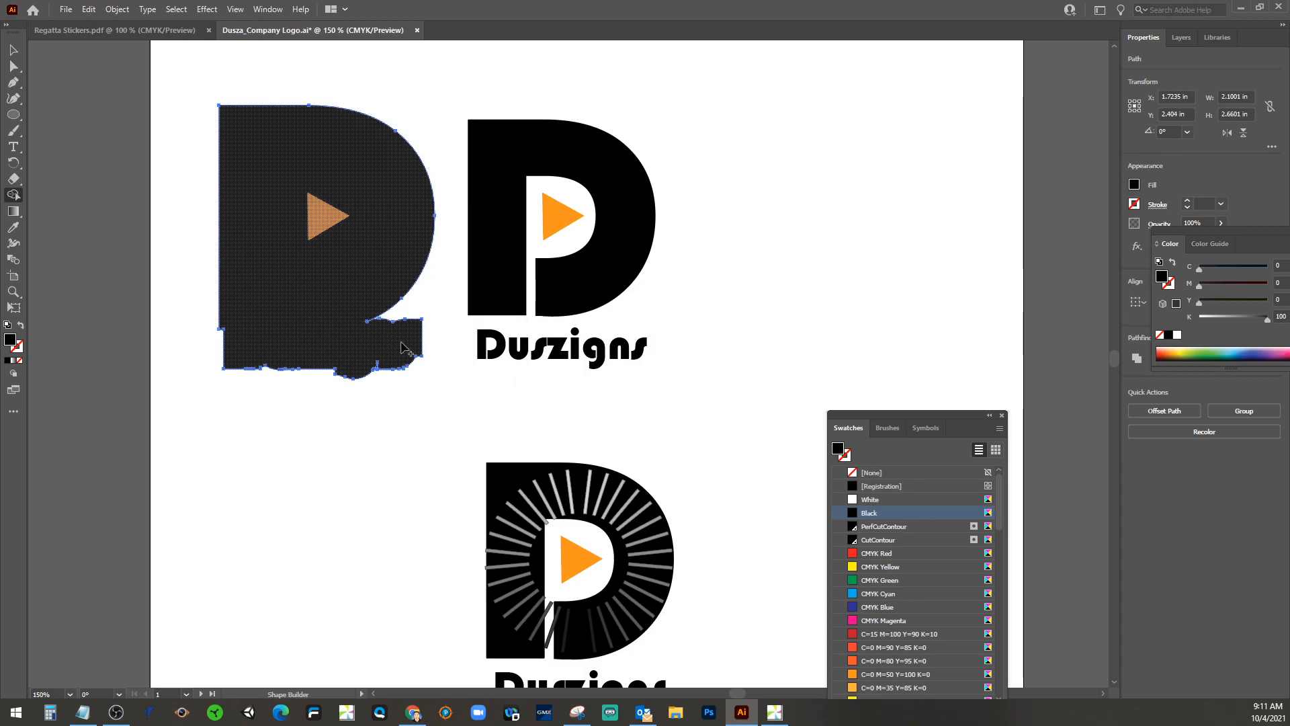
click(14, 50)
click(188, 130)
Delete the copied logo's orange triangle and swap the fill and stroke of its D and silhouette group
click(328, 217)
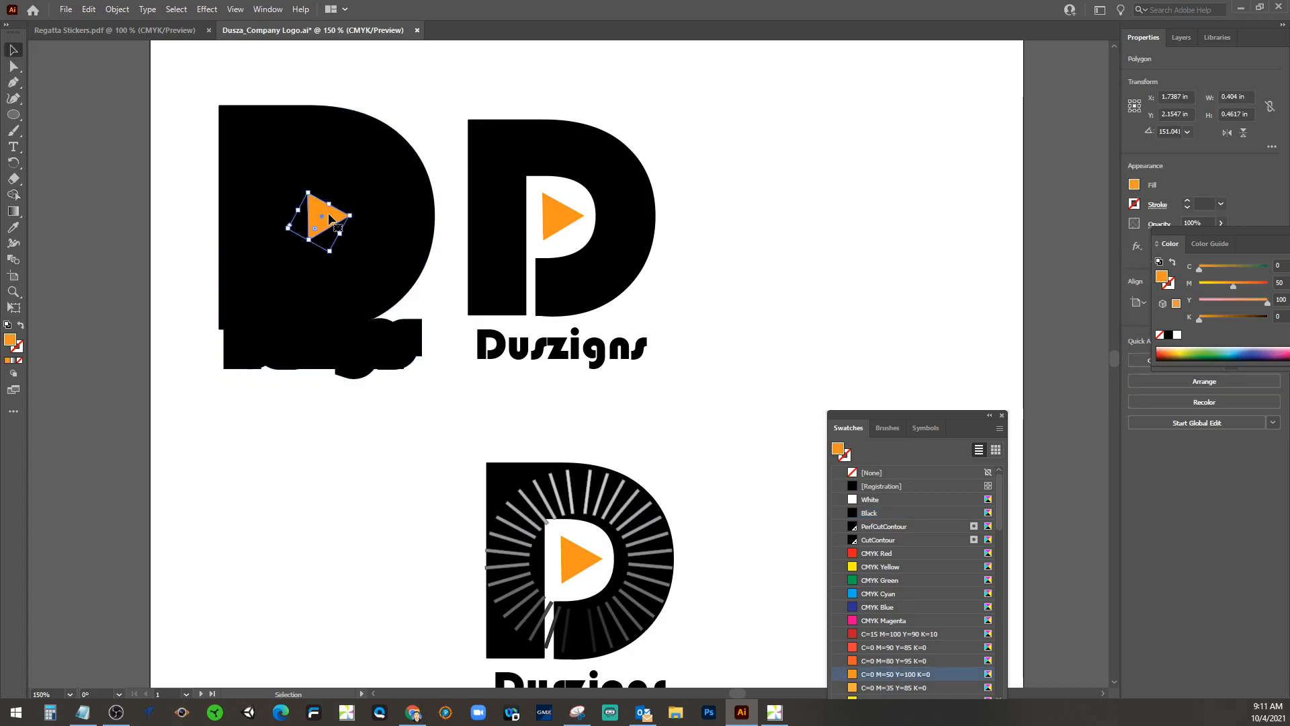
key(Delete)
click(330, 216)
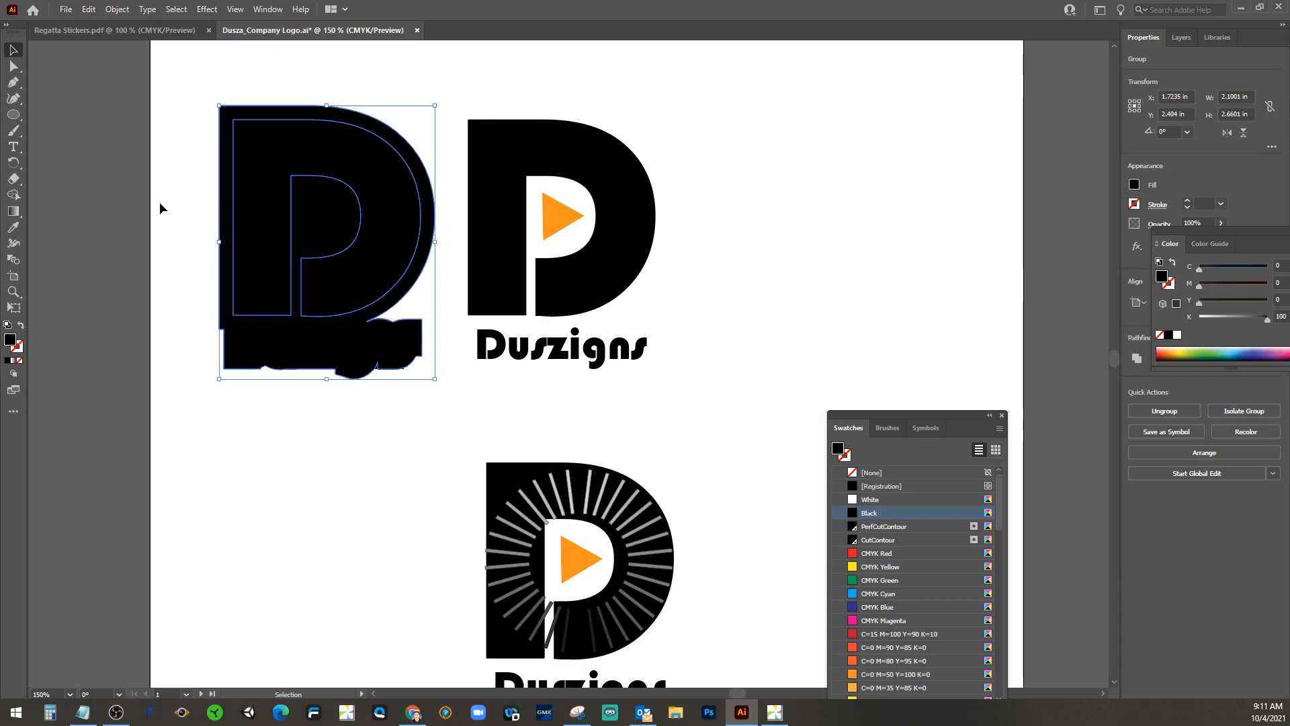
click(108, 186)
click(231, 196)
click(22, 326)
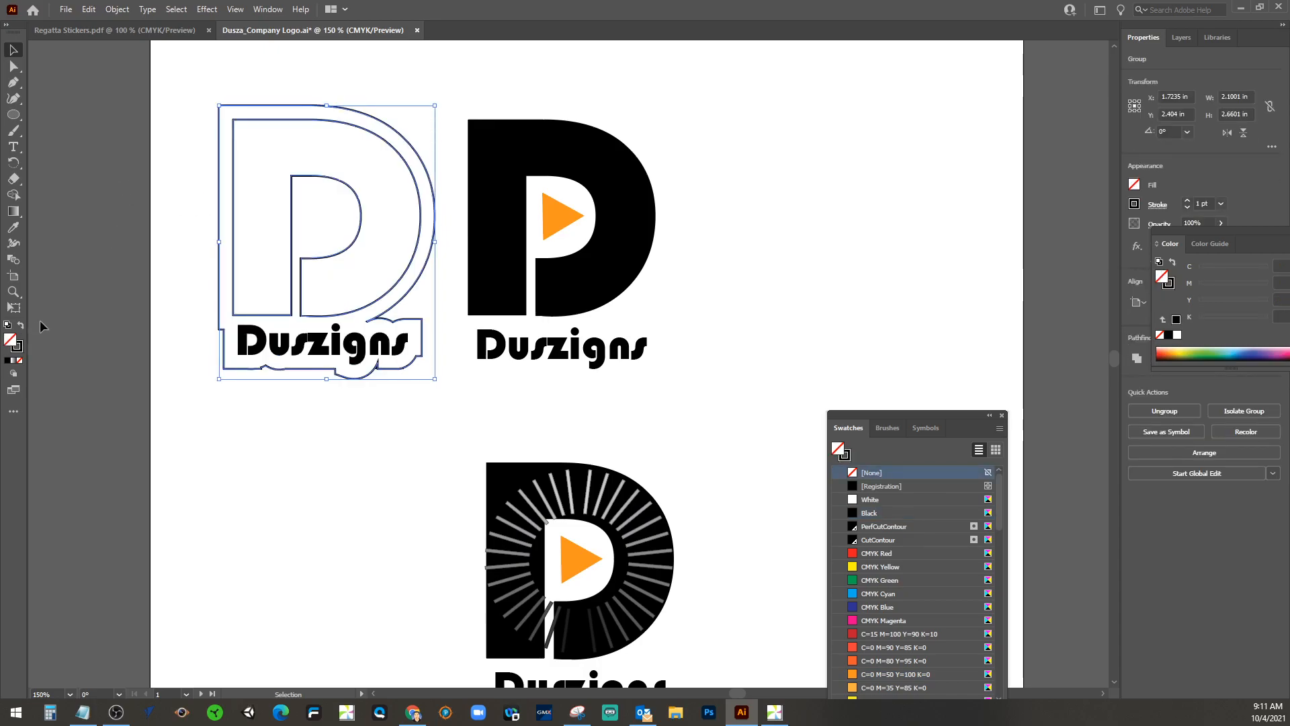
Delete the copied D and Duszigns lettering from inside the offset silhouette so only the outer outline remains
click(126, 258)
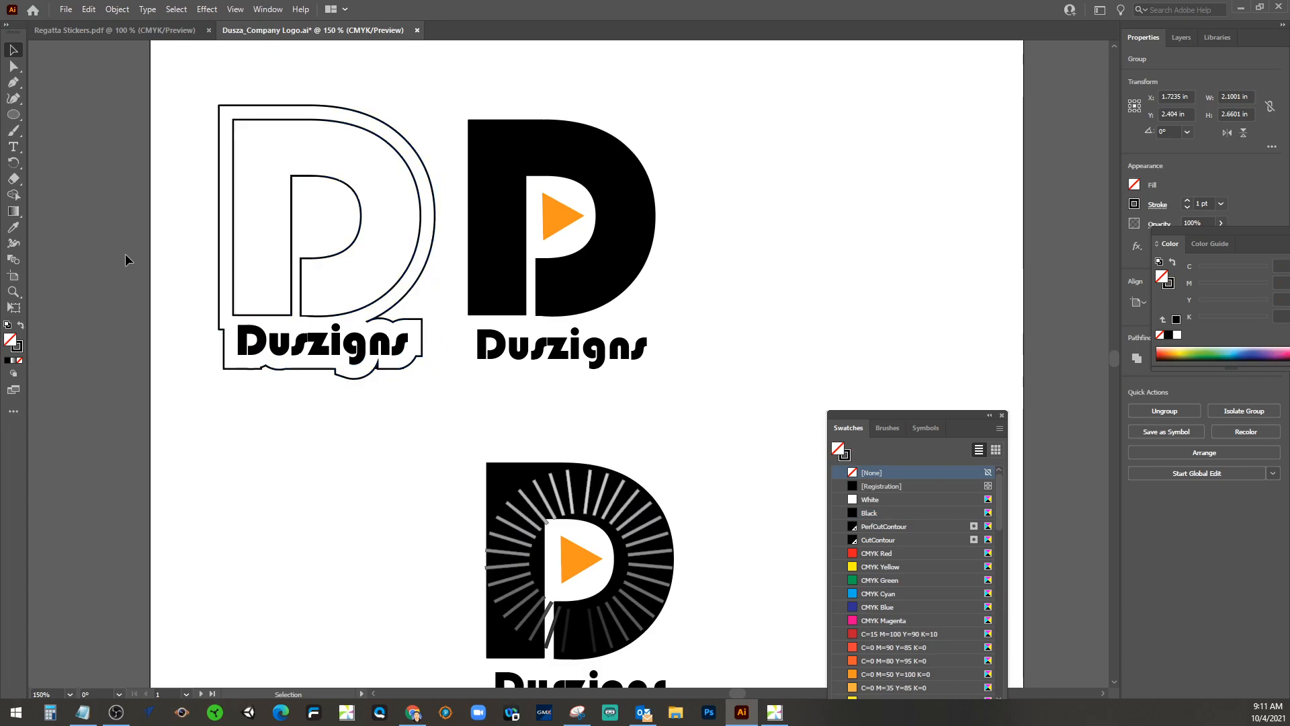
click(18, 68)
click(231, 149)
key(Delete)
key(Delete)
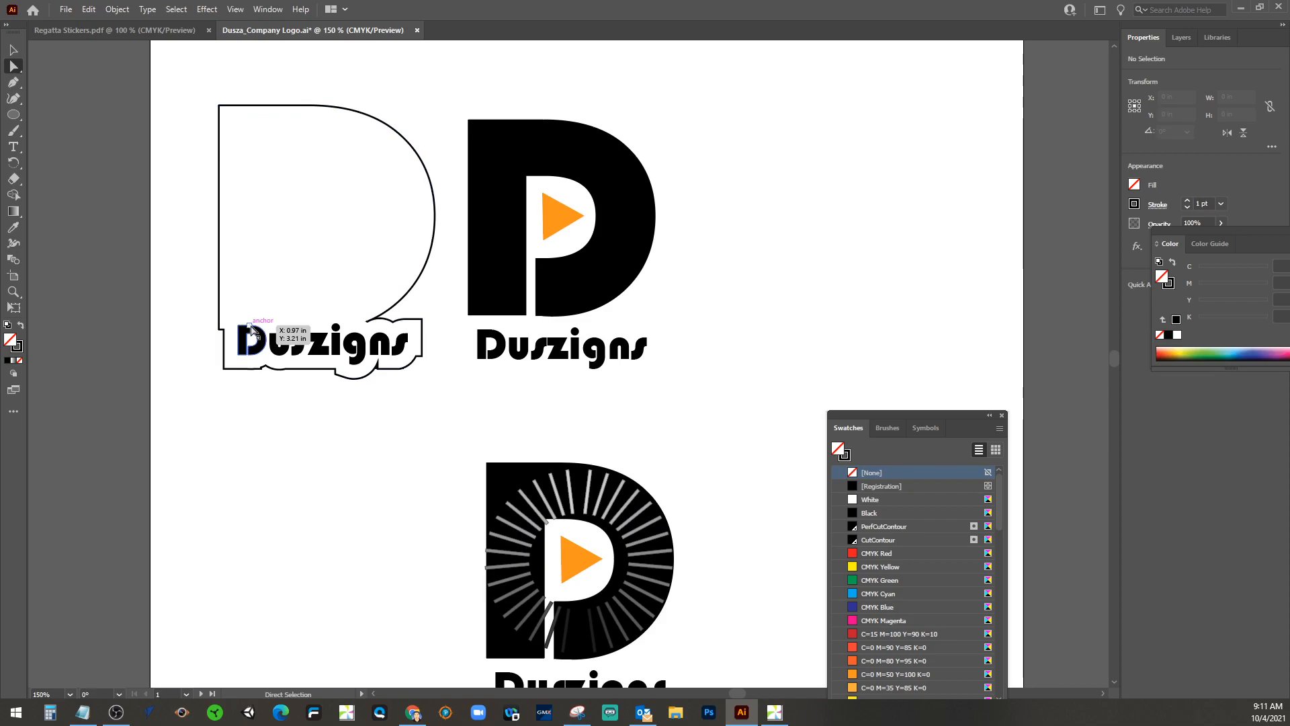
click(260, 336)
key(Delete)
drag(259, 336, 396, 357)
key(Delete)
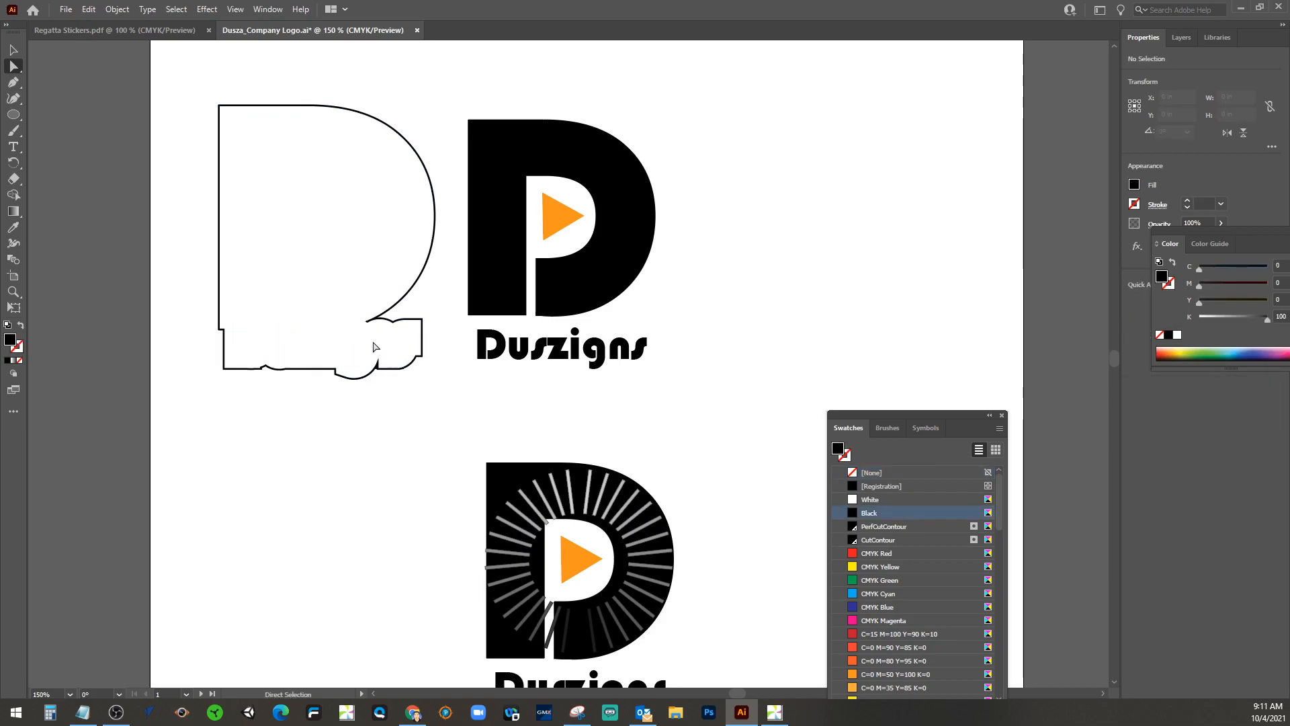
Move the offset outline over the original top logo so it surrounds the D and the Duszigns text
click(13, 49)
drag(240, 102, 494, 116)
click(824, 168)
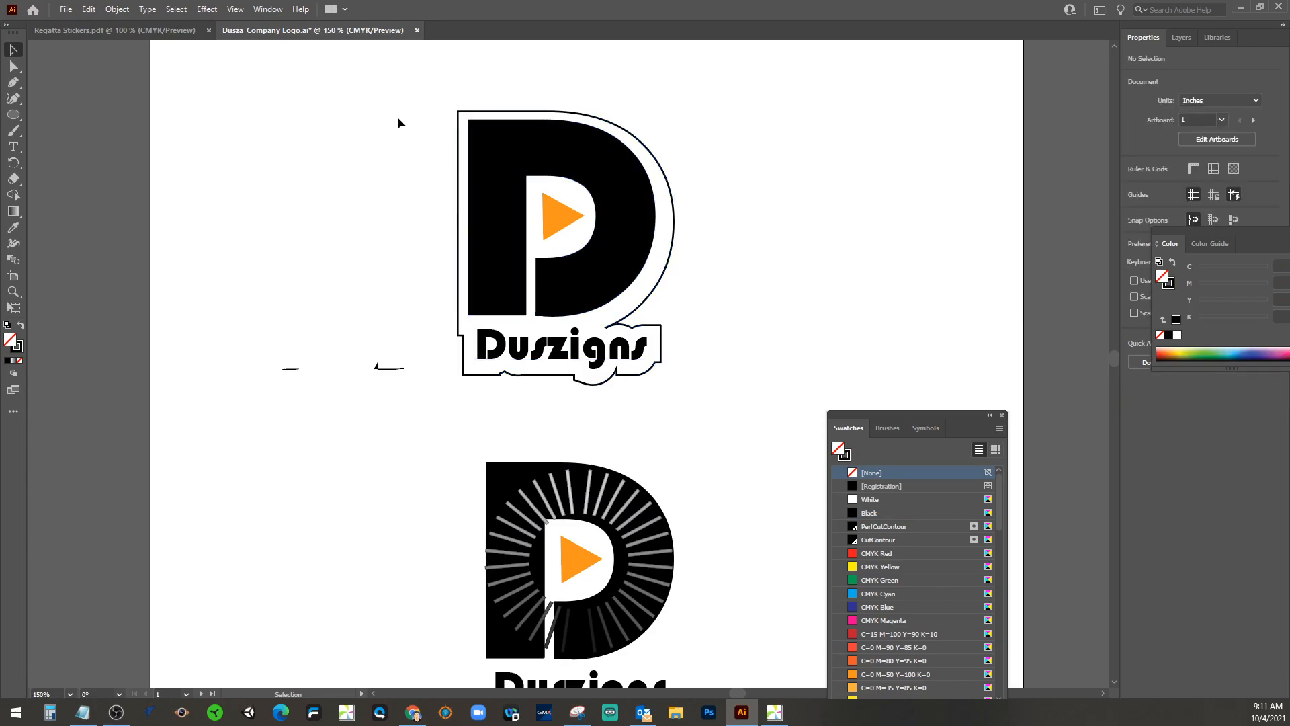
Apply the CutContour spot swatch to the stroke of the outline around the top logo
click(680, 210)
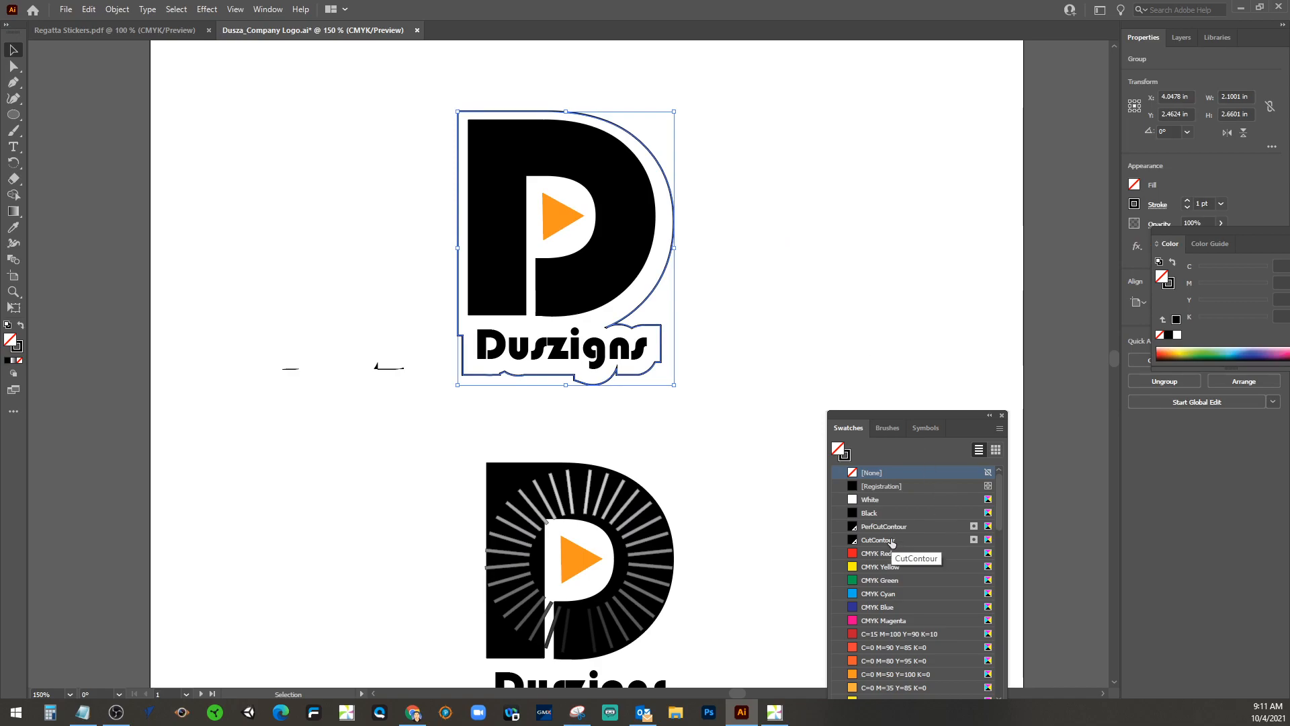
click(18, 350)
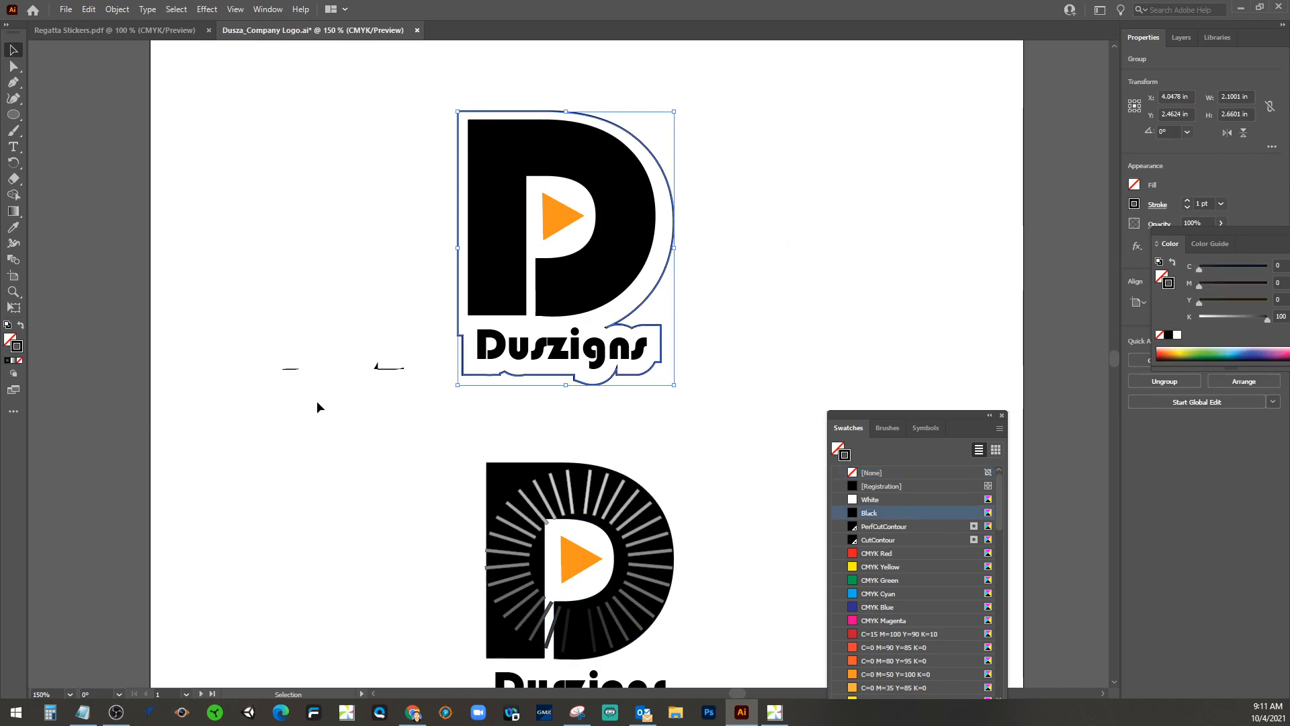
click(893, 541)
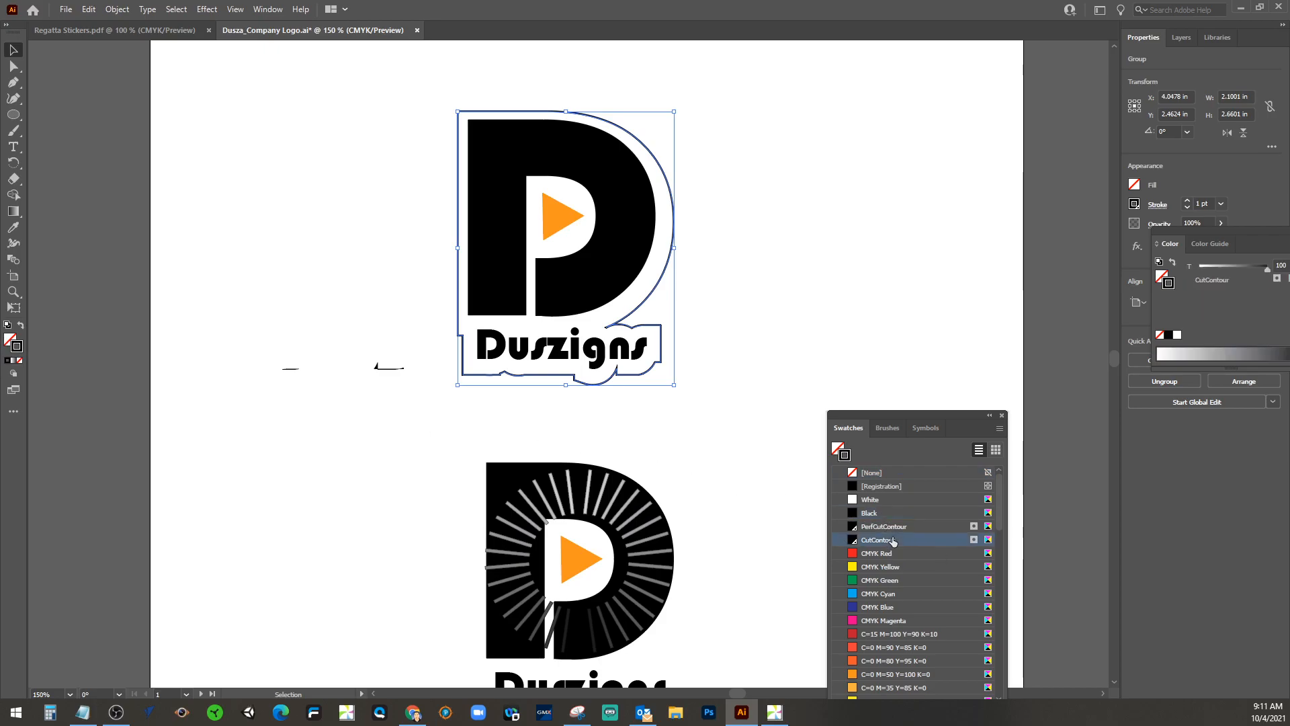
Delete the stray black fragments left beside the top logo
click(797, 327)
drag(210, 319, 407, 435)
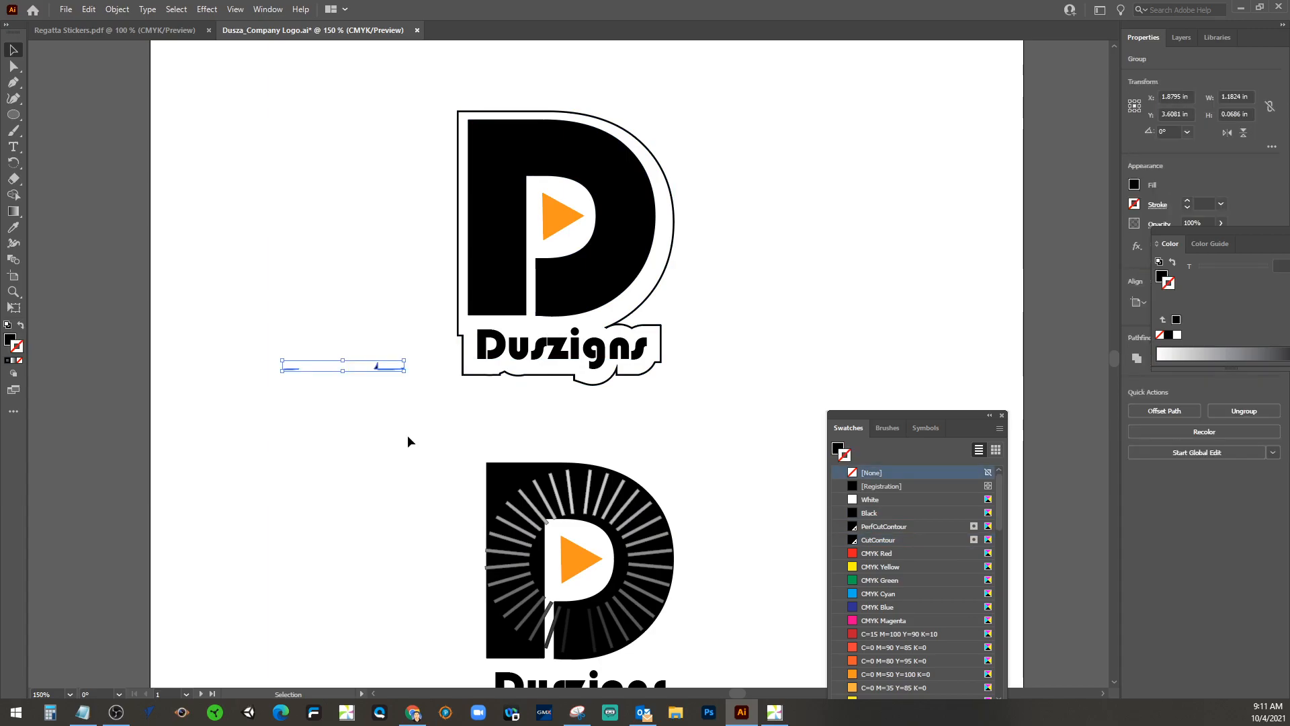
click(403, 440)
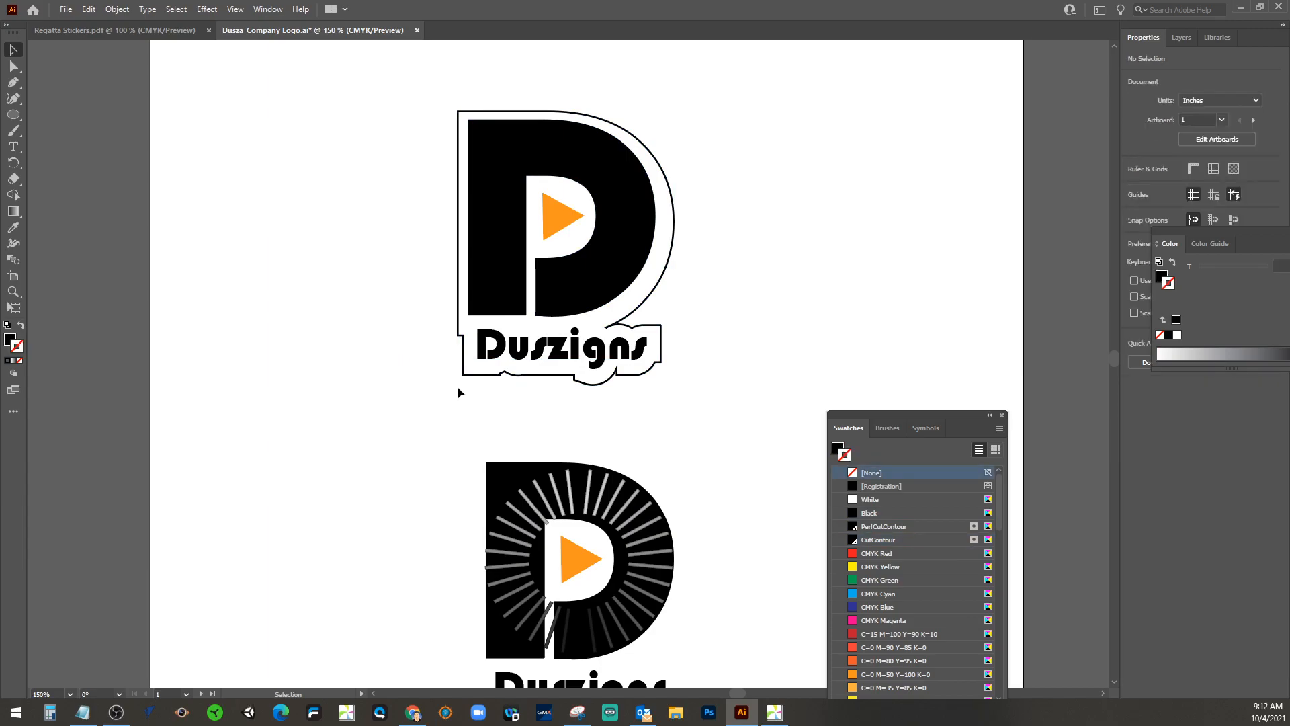
Delete the circle from the square sticker artboard
key(ctrl+minus)
key(ctrl+minus)
key(ctrl+minus)
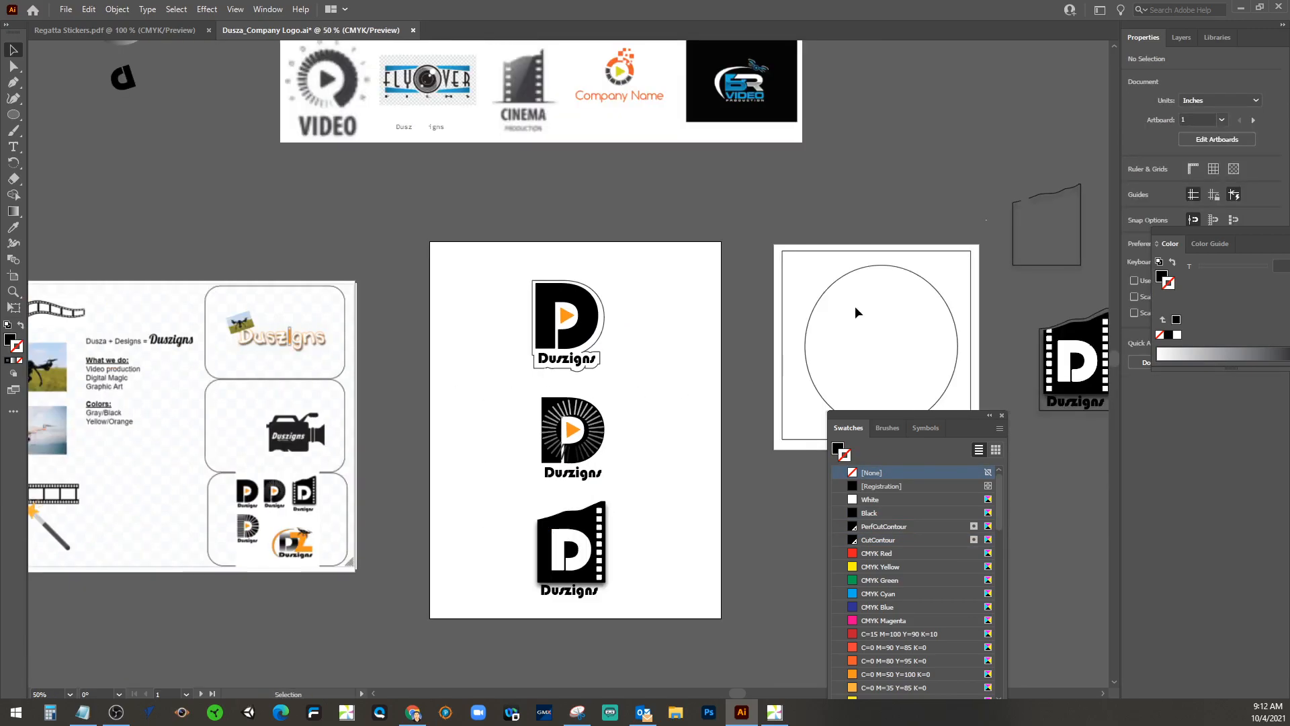
click(815, 303)
key(Delete)
Copy the outlined logo into the square artboard, enlarge it to an outline of about 3.78 by 4.79 in, and position it inside the square
drag(530, 270, 953, 462)
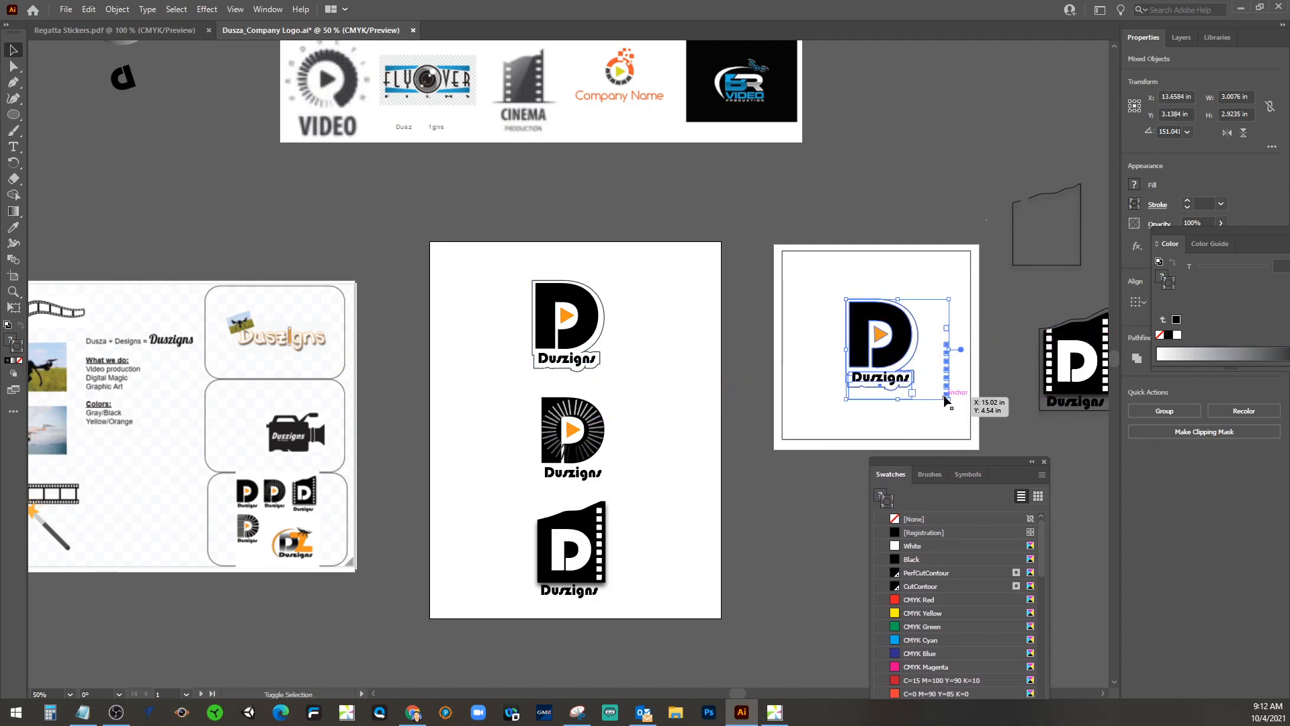
drag(952, 406, 995, 442)
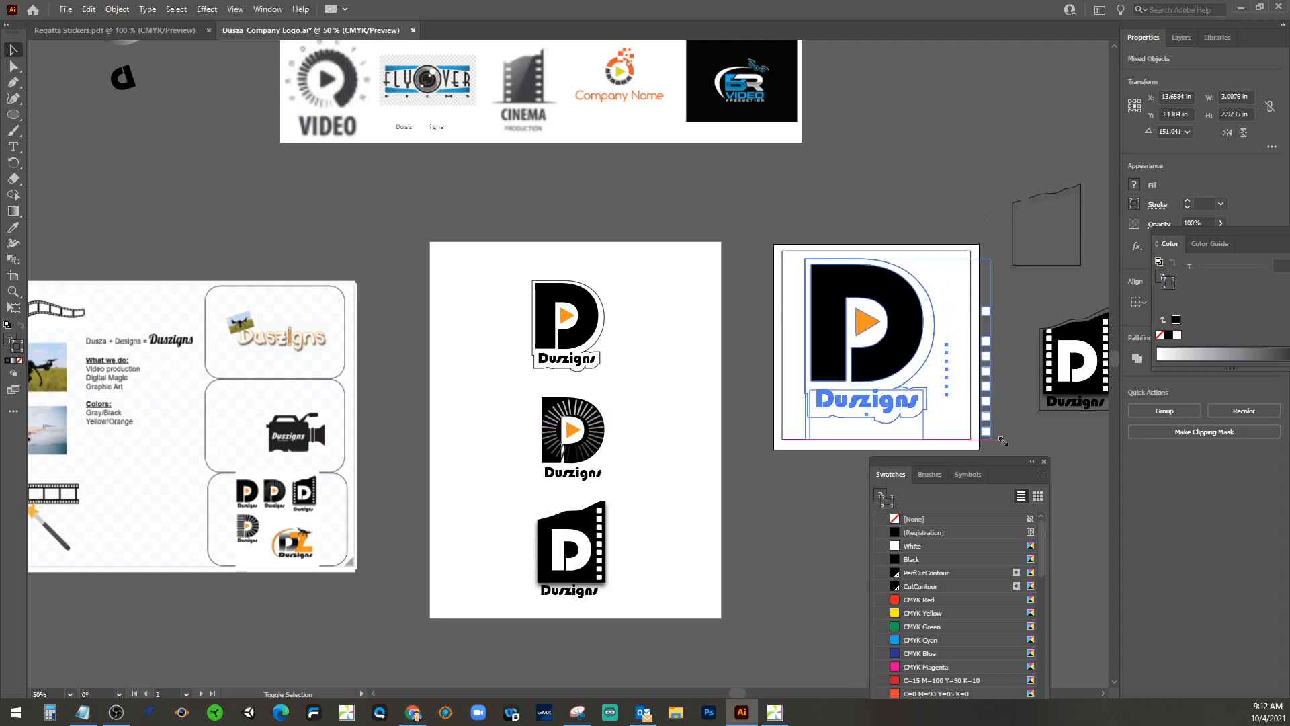
drag(891, 368, 904, 380)
click(893, 216)
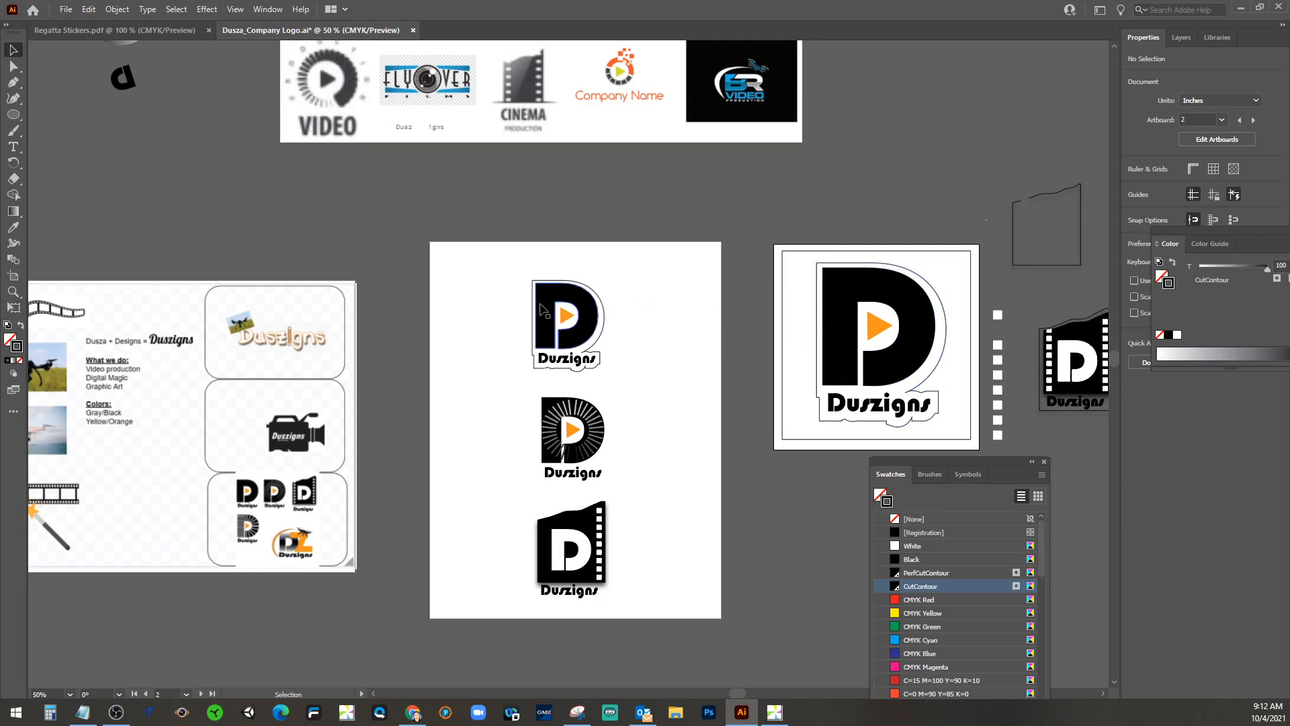
Delete the cut outline around the original top logo on the portrait artboard
drag(513, 270, 615, 373)
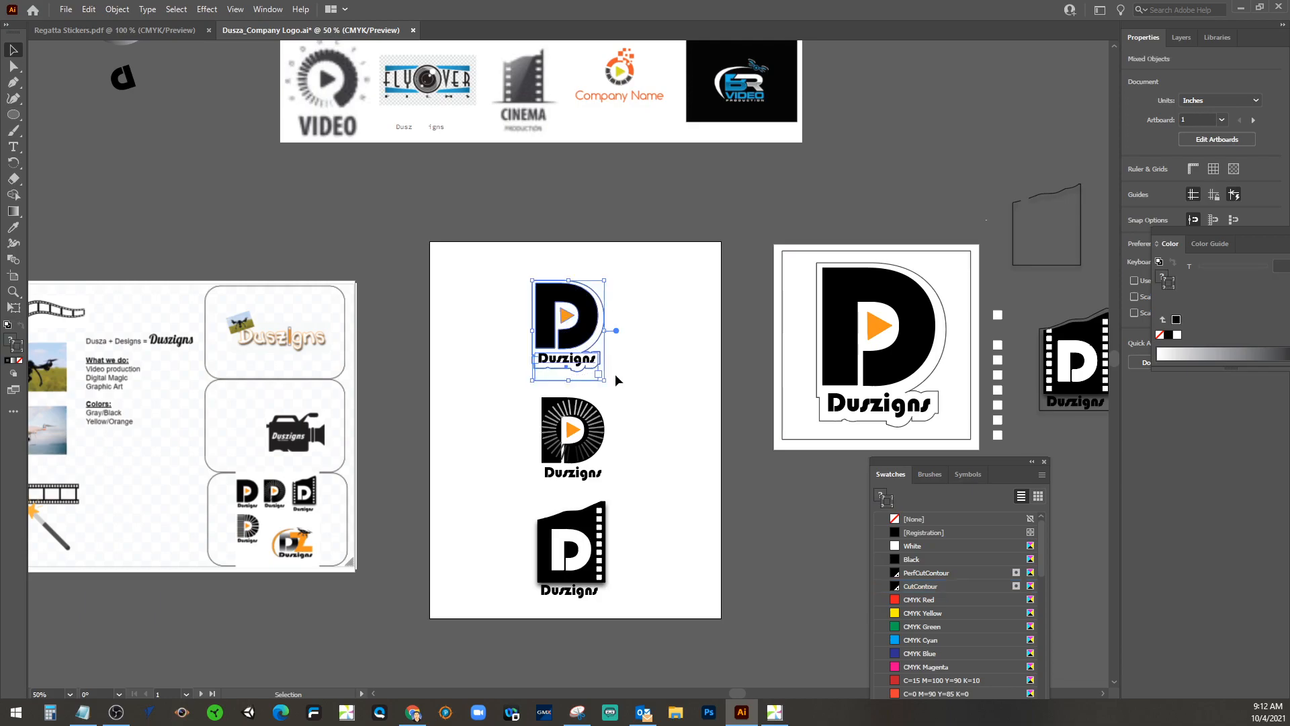
click(625, 333)
click(601, 326)
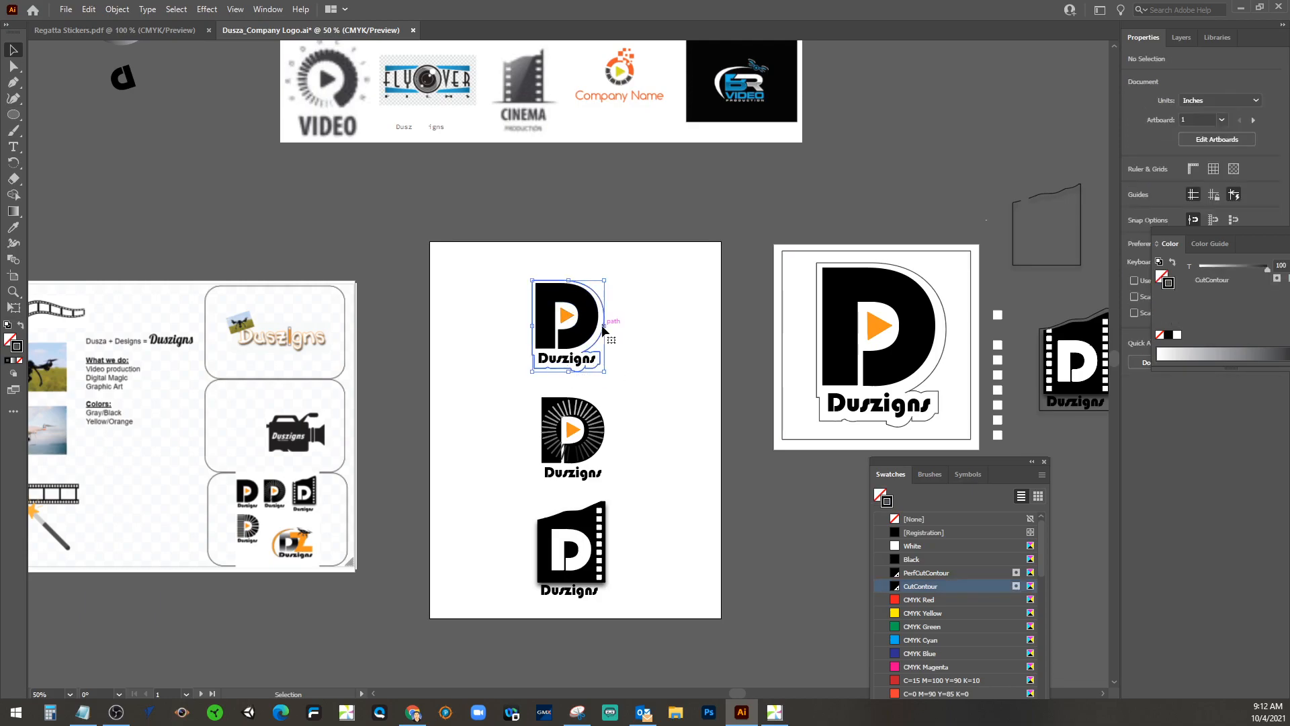
key(Delete)
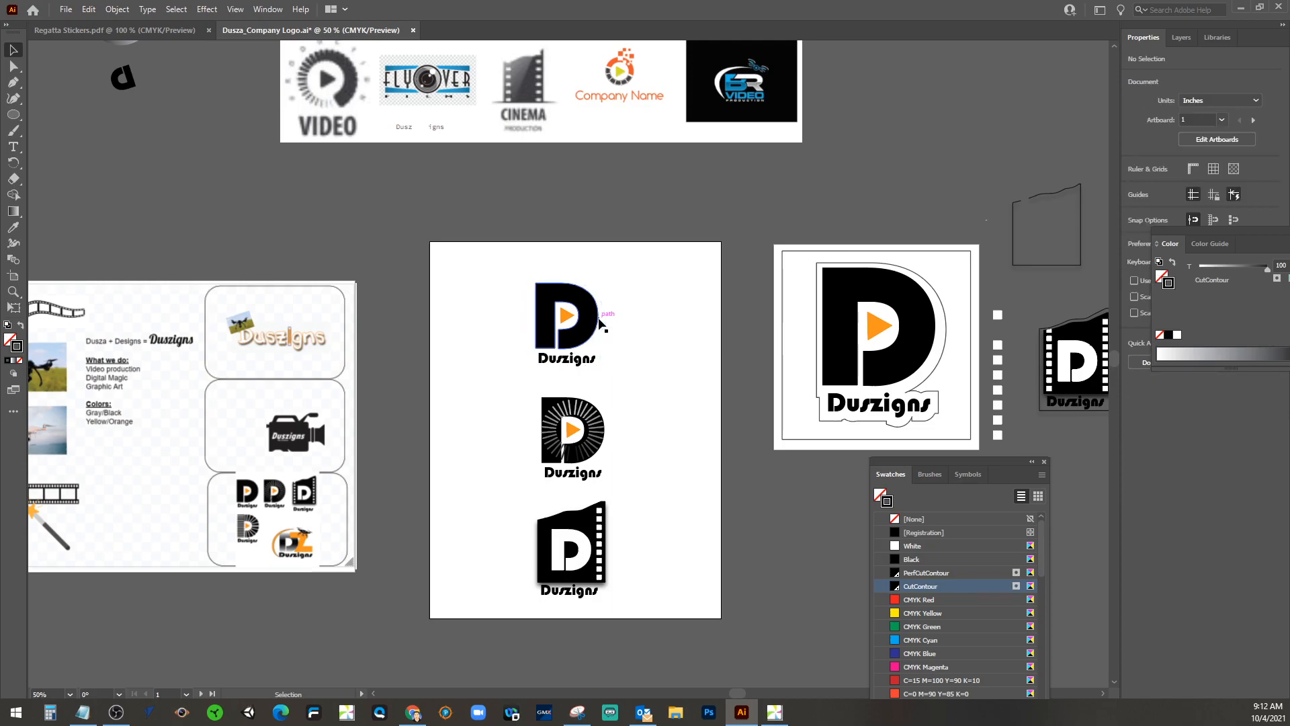
Duplicate the top logo to the empty area on its right and select the duplicate's D
key(ctrl+=)
key(ctrl+=)
key(ctrl+=)
drag(444, 122, 672, 379)
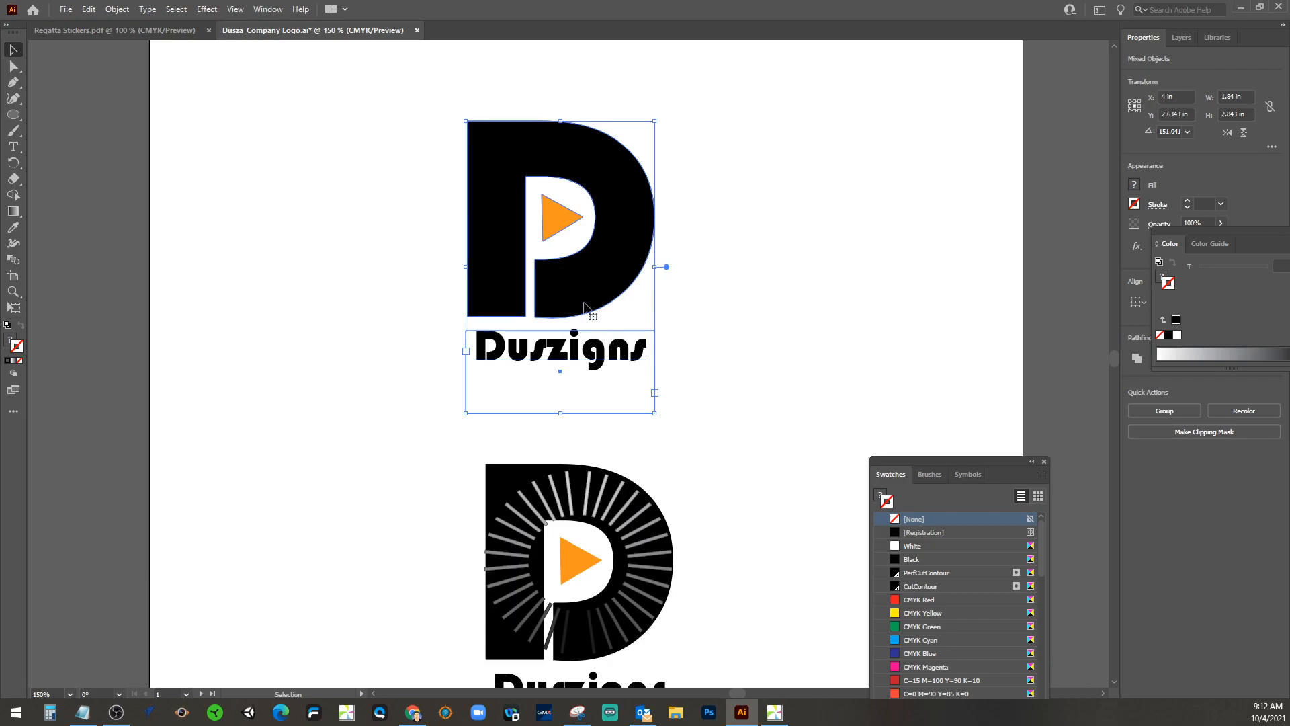
drag(524, 269, 821, 276)
click(740, 232)
click(777, 215)
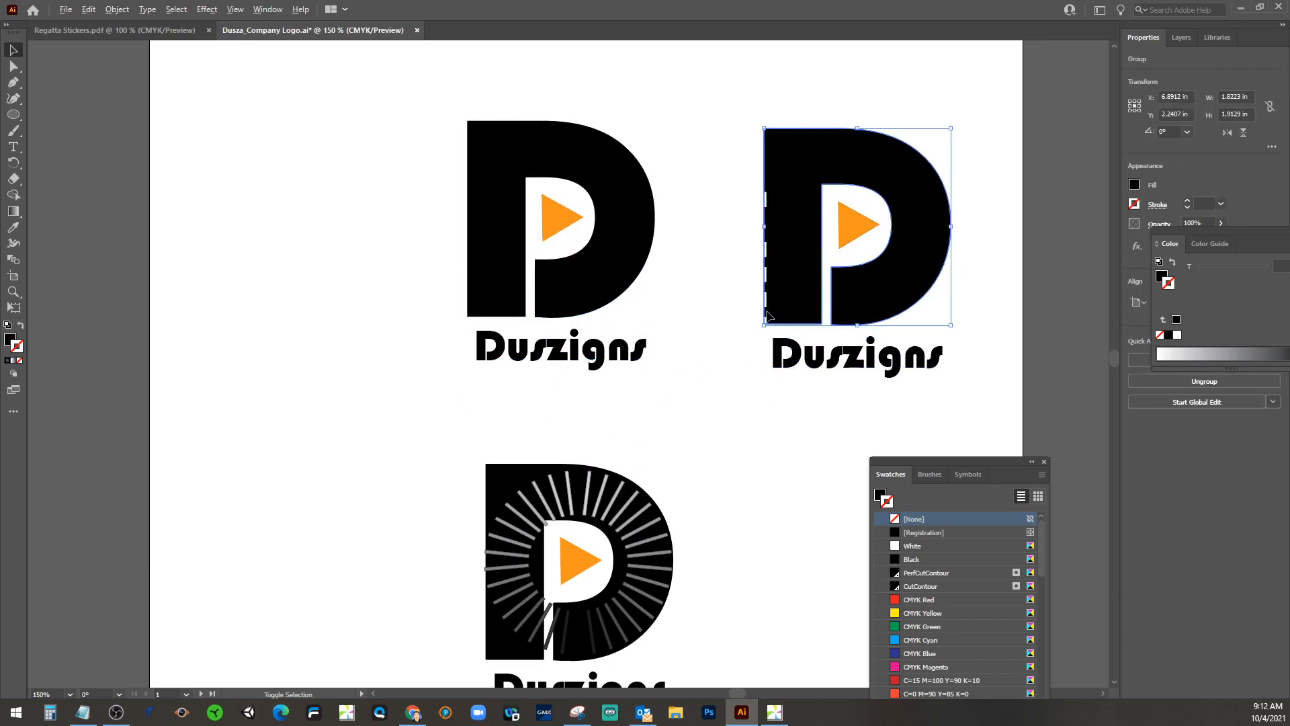
Try scaling the duplicate D to about 2.14 by 2.25 in, swapping its fill and stroke, and placing it around the original D
drag(766, 326, 745, 356)
drag(804, 286, 244, 276)
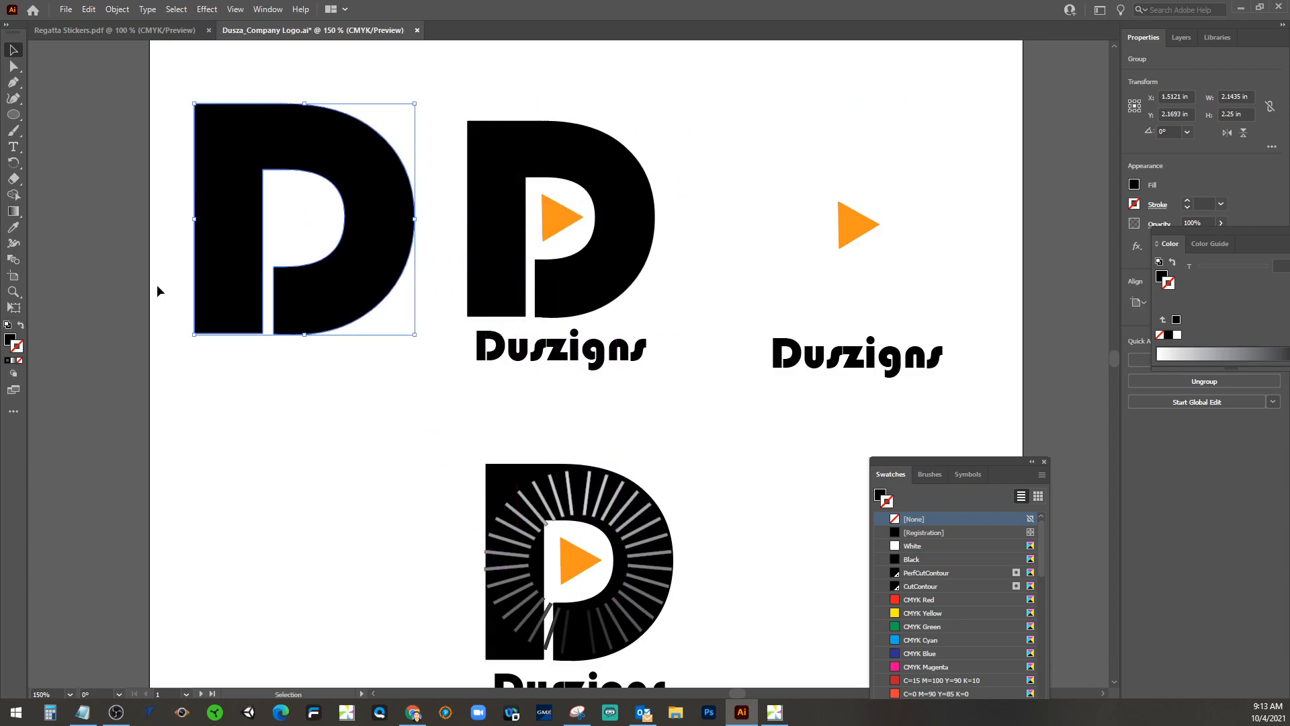
click(21, 325)
click(225, 338)
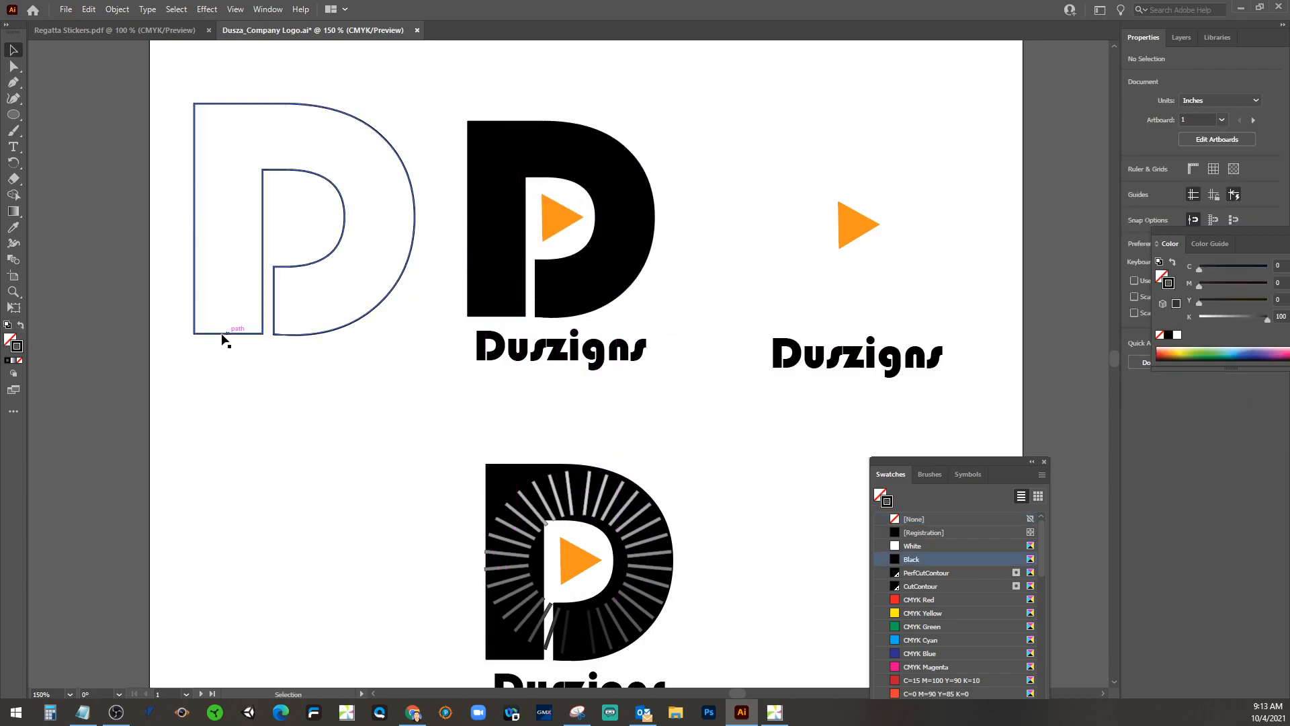
drag(194, 327, 456, 328)
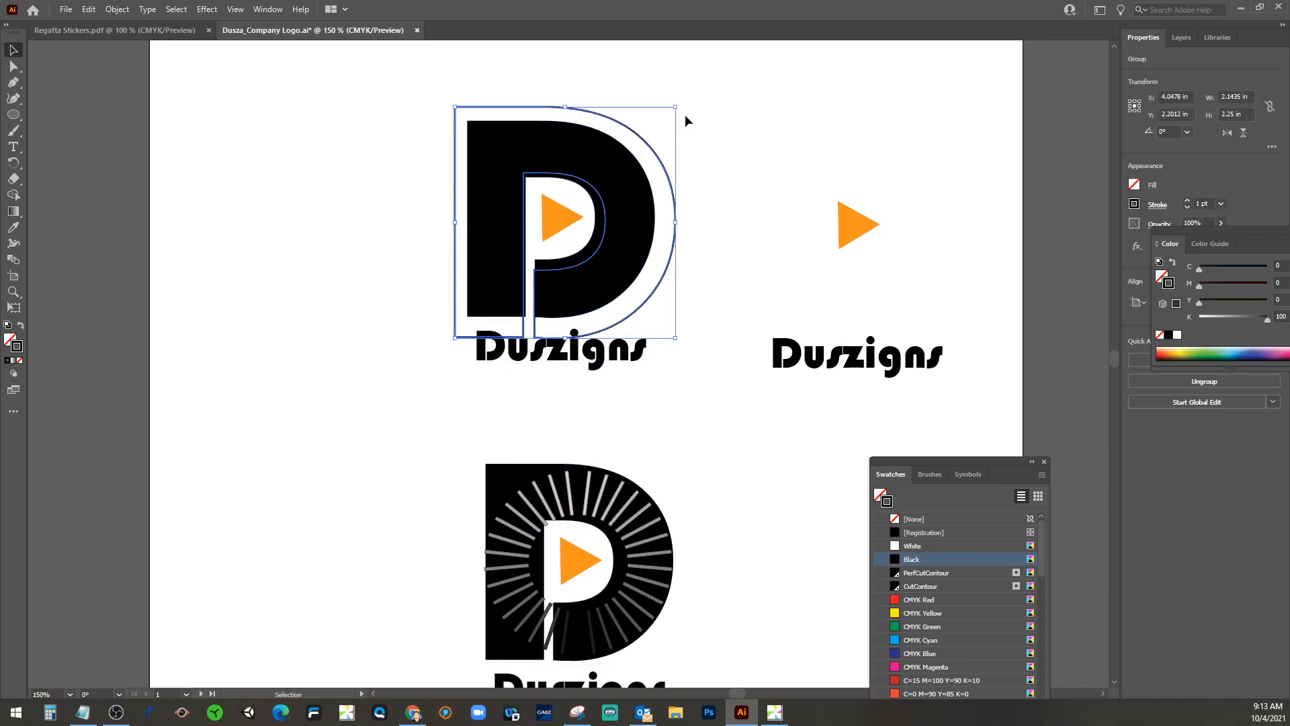
Undo the scaled D outline and the logo duplication
key(ctrl+z)
key(ctrl+z)
key(ctrl+z)
key(ctrl+z)
key(ctrl+z)
key(ctrl+z)
key(ctrl+z)
key(ctrl+z)
key(ctrl+z)
key(ctrl+z)
Examine the outlined logo on the square artboard and check the stroke swatch of the surrounding square
click(771, 293)
key(space)
drag(837, 302, 188, 269)
drag(643, 298, 376, 350)
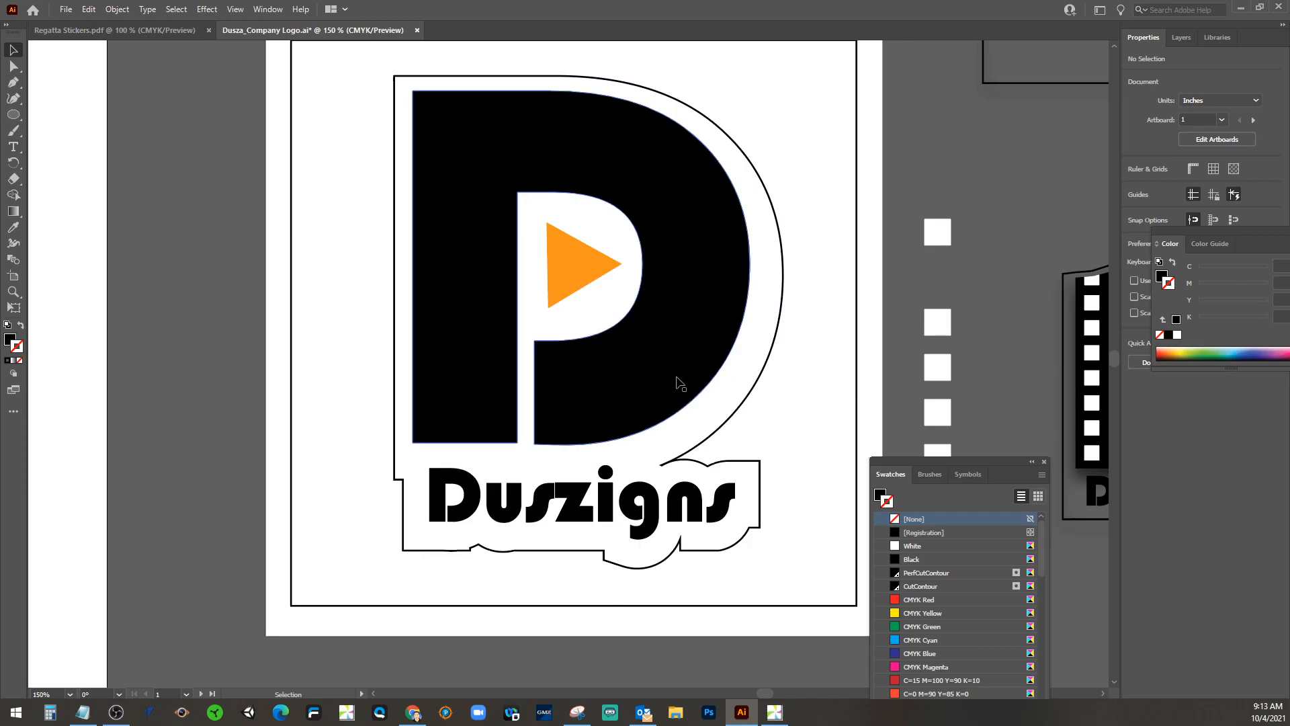
key(ctrl+minus)
key(ctrl+minus)
key(ctrl+minus)
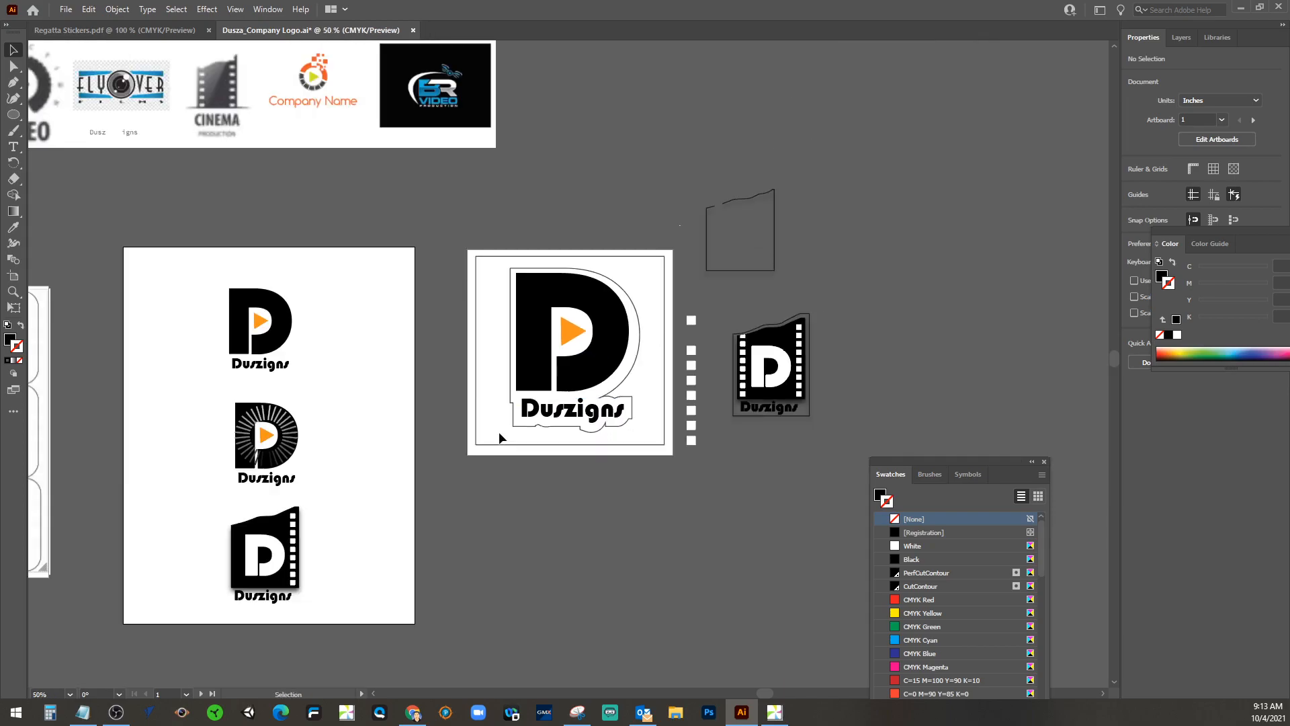
drag(292, 464, 485, 457)
scroll(529, 438, right, 3)
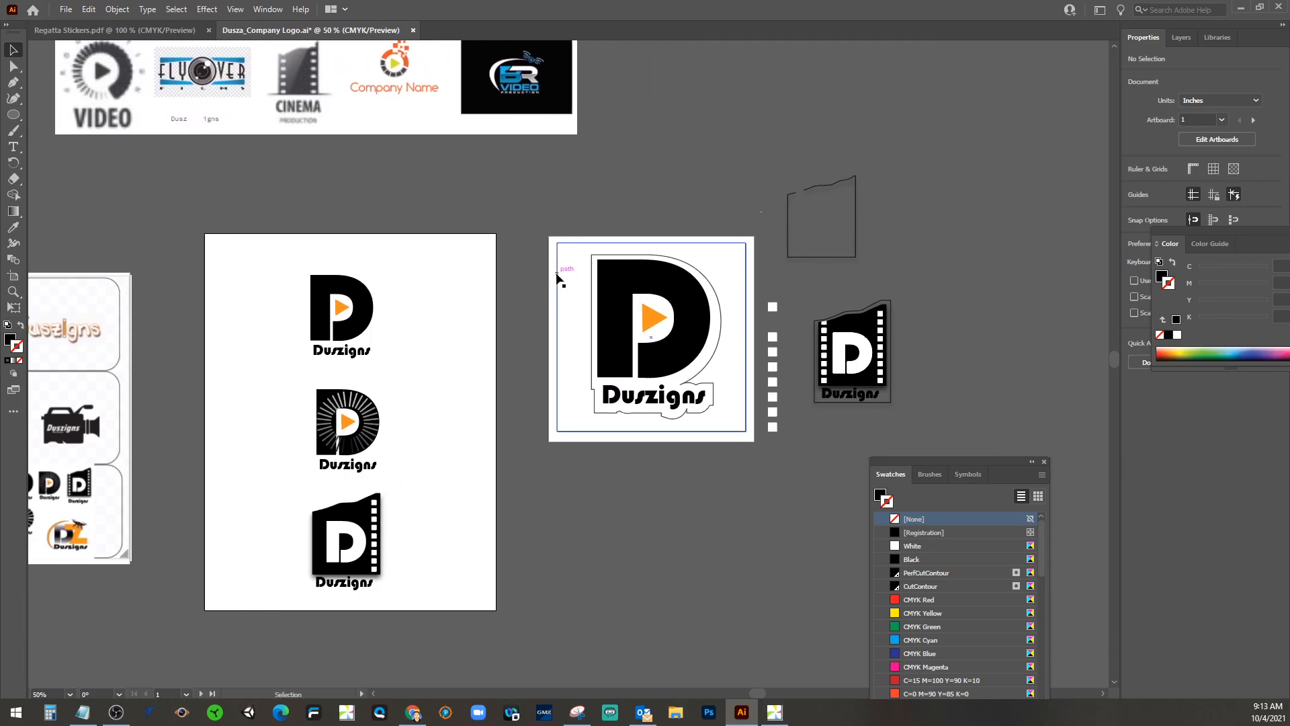
click(556, 273)
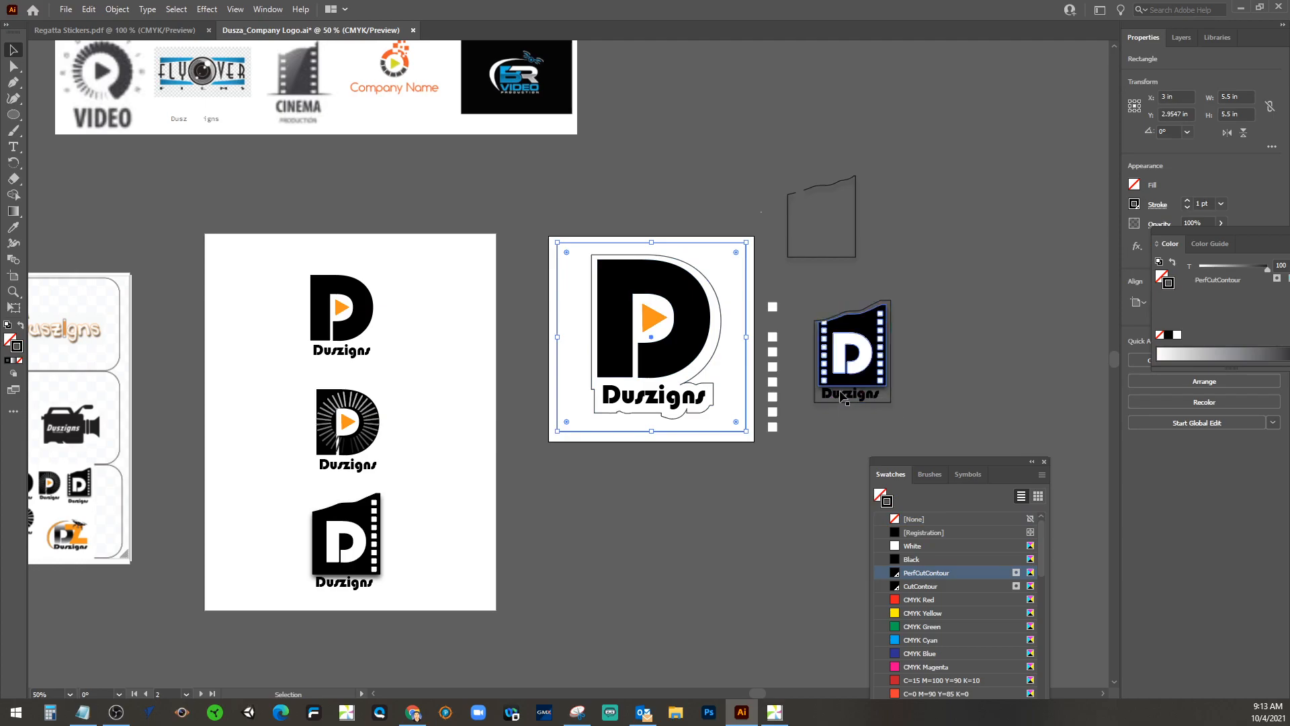
Select and delete all unused swatches, and collapse the Grays color group
drag(922, 472, 951, 181)
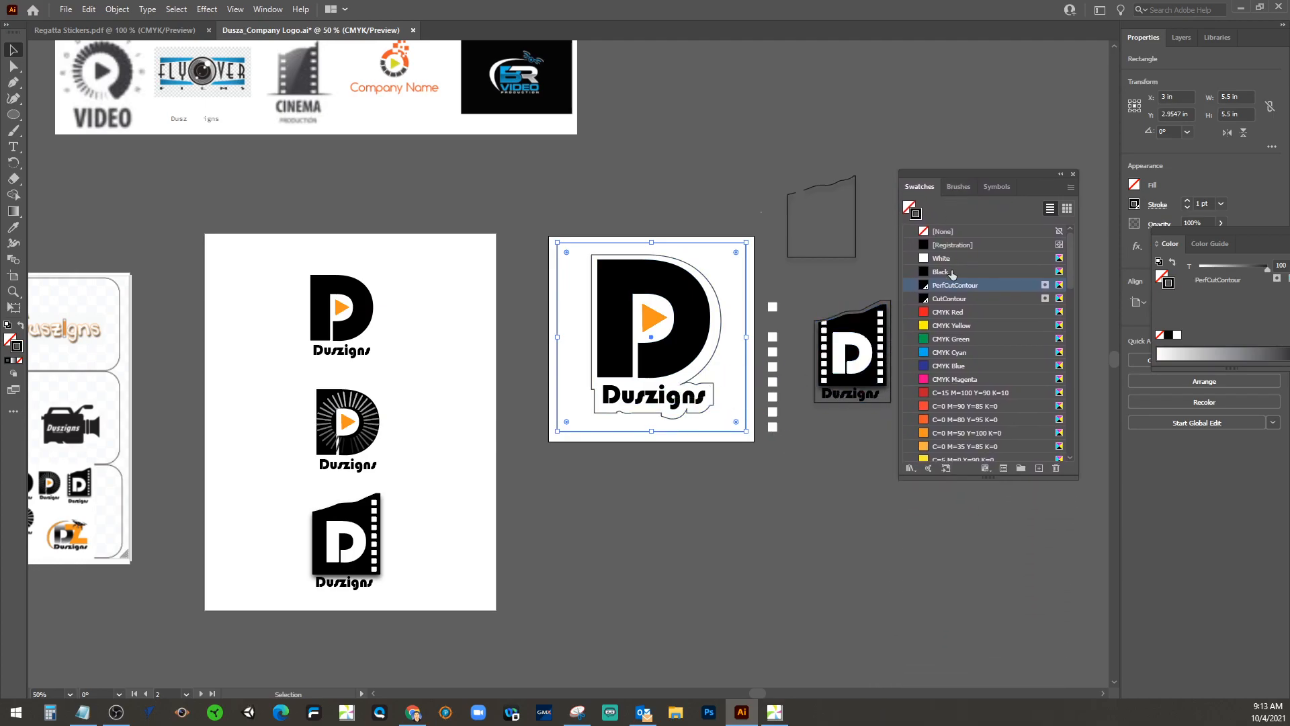
click(1071, 188)
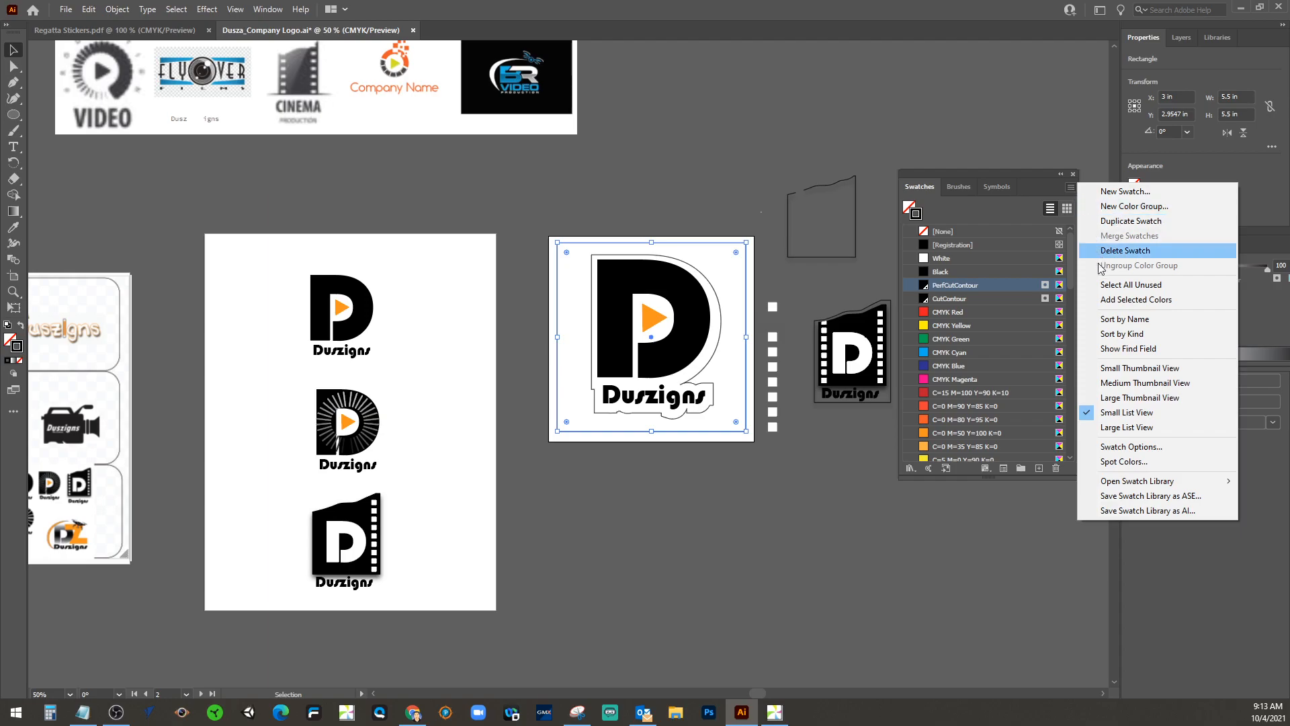
click(1102, 284)
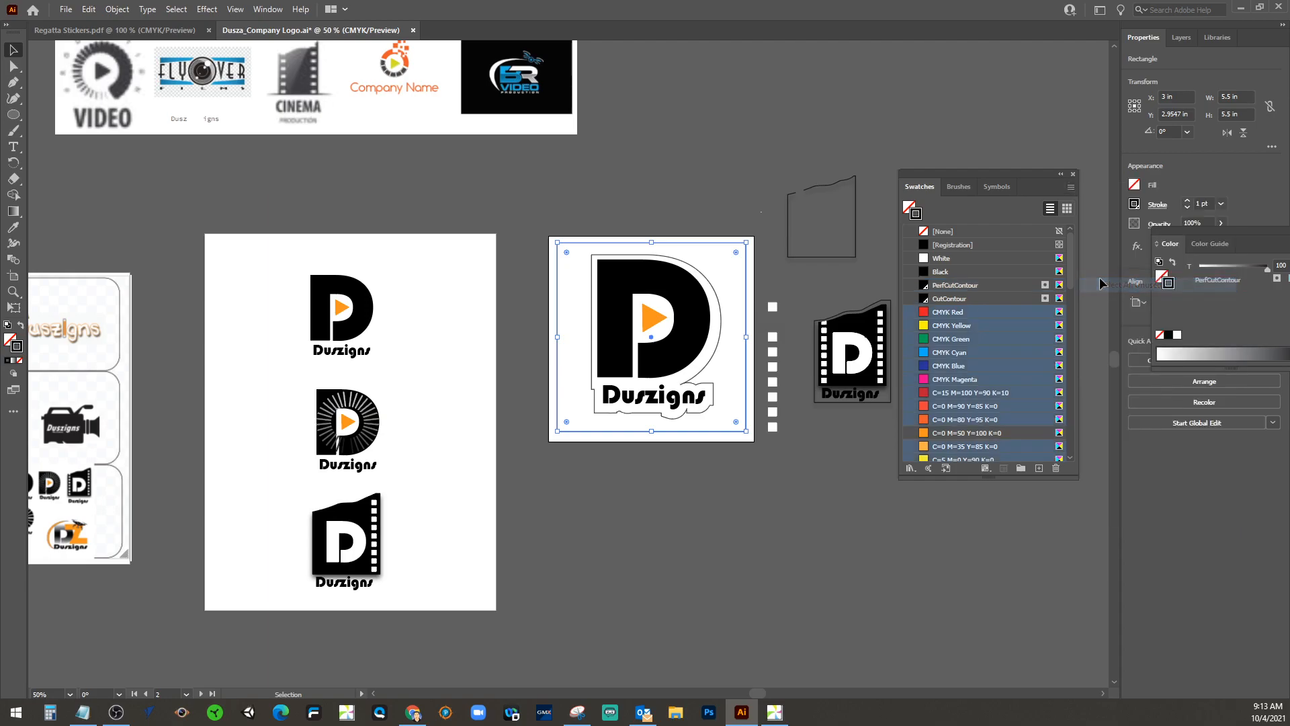
click(1055, 468)
click(626, 372)
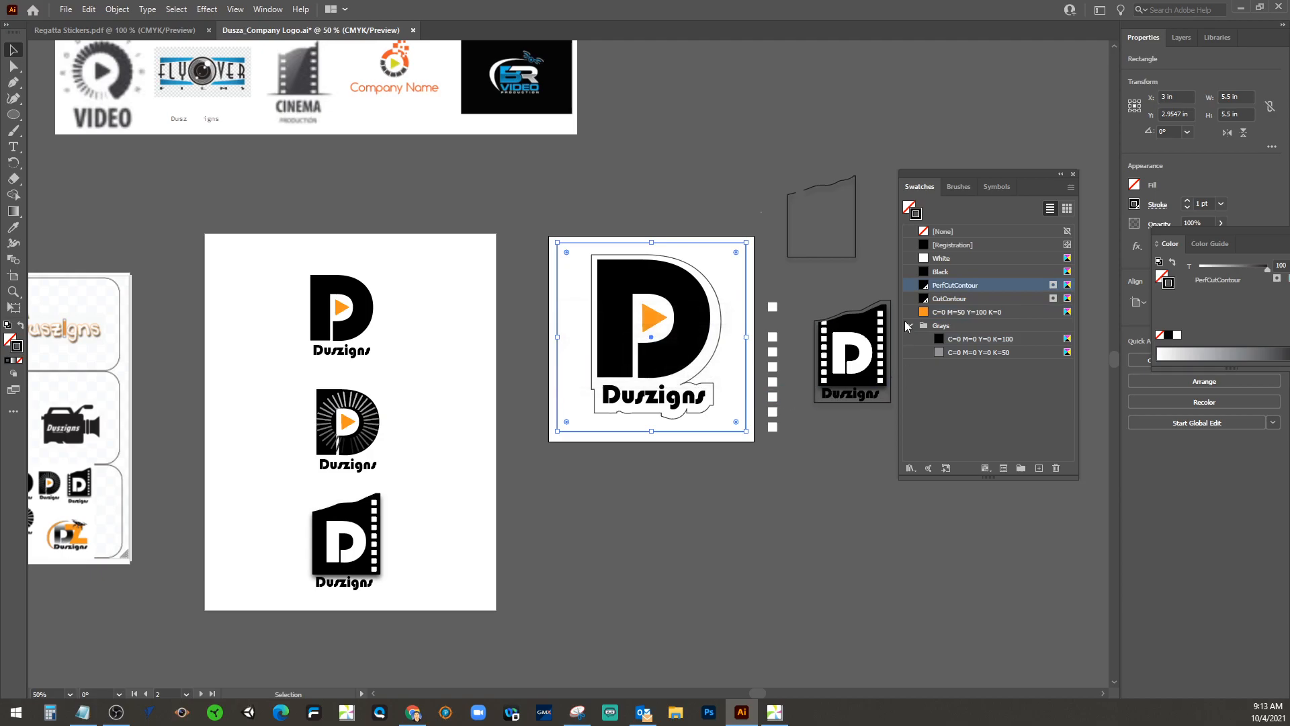
click(907, 323)
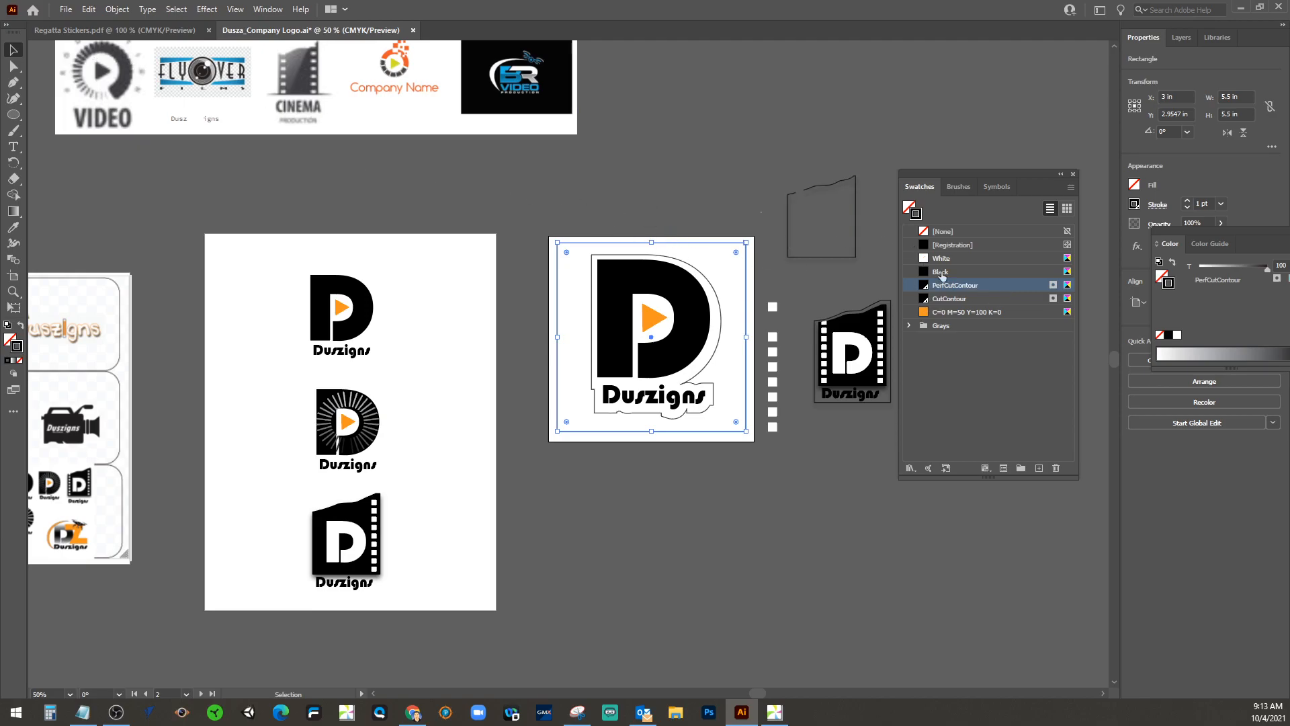
Check the stroke swatch of the logo's cut outline and save the document
click(717, 295)
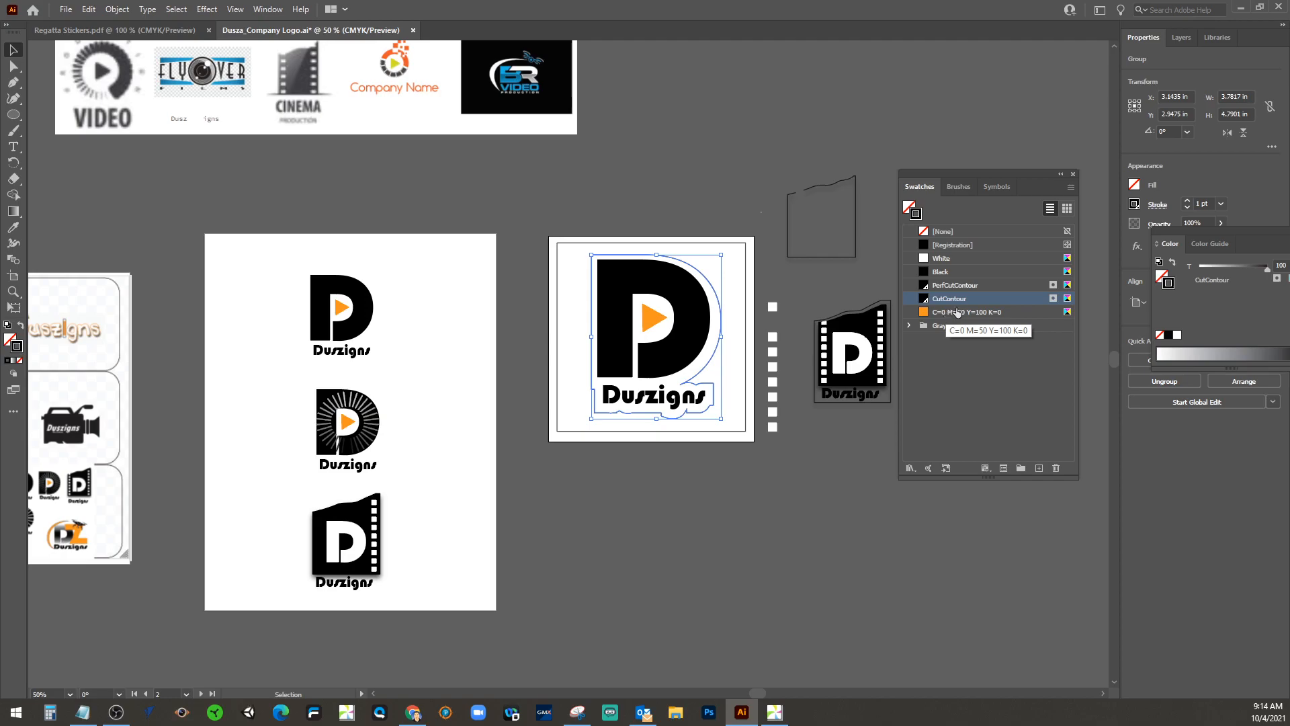
click(70, 10)
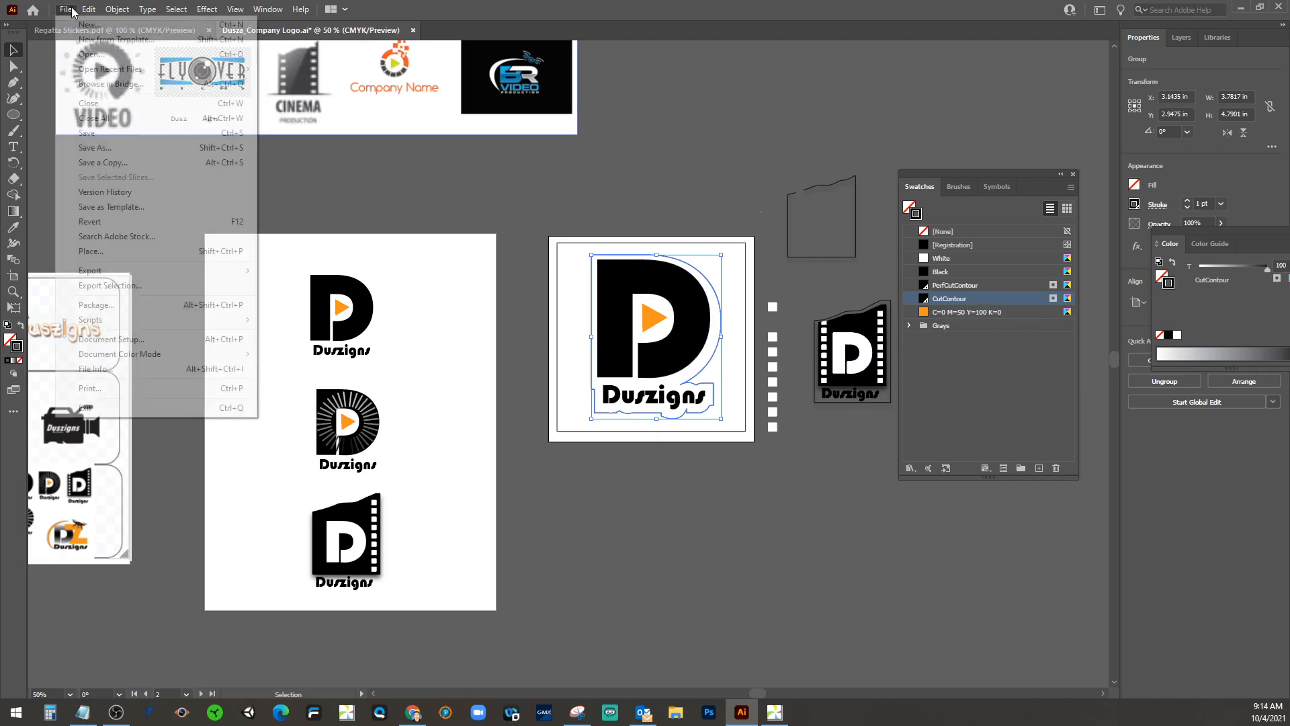
click(97, 137)
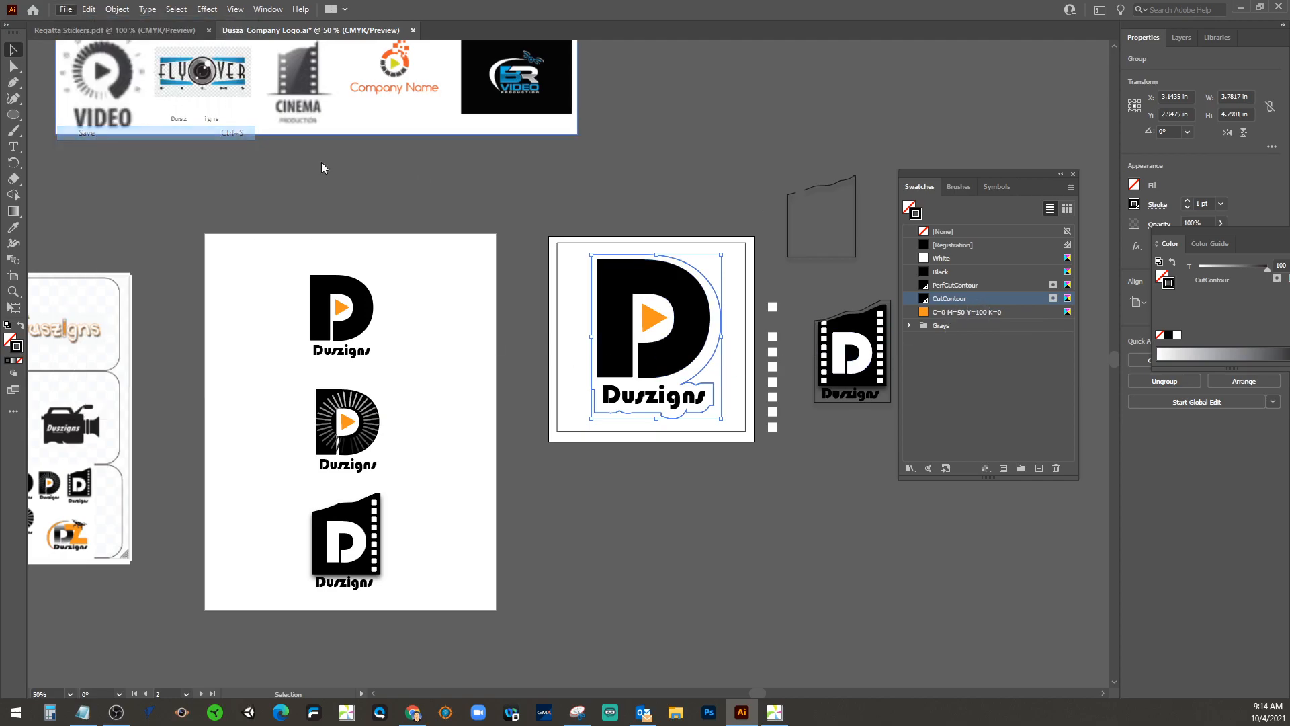